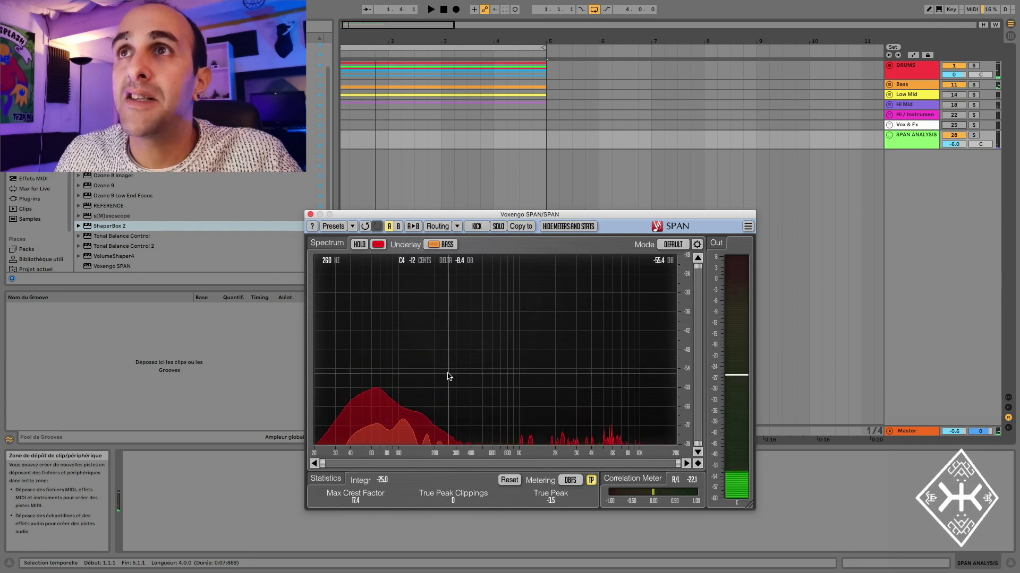
Play the loop to compare the KICK spectrum with the BASS underlay, and stop playback
{"action": "left_click", "coordinate": [478, 228]}
{"action": "left_click", "coordinate": [480, 214]}
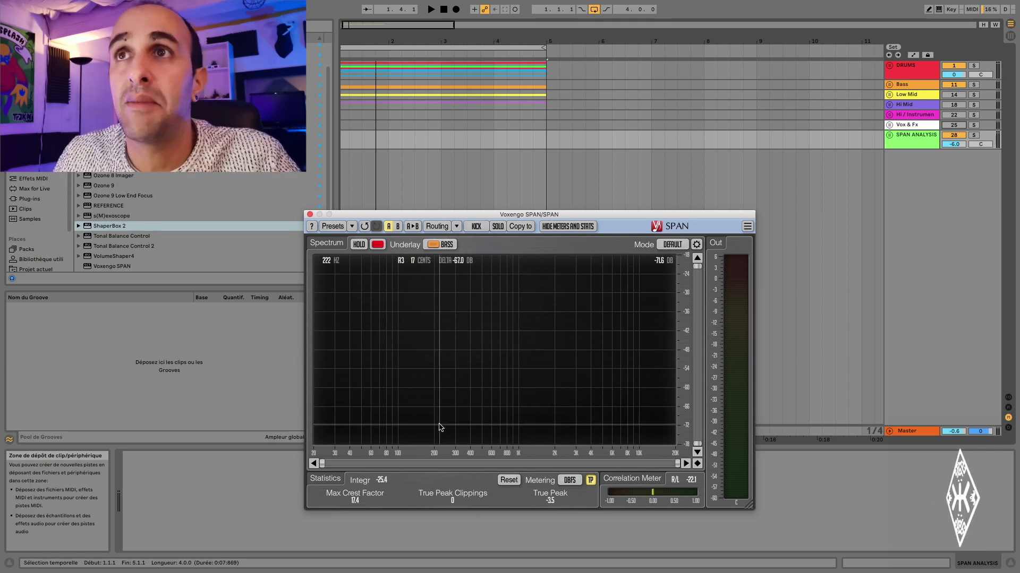
{"action": "key", "text": "space"}
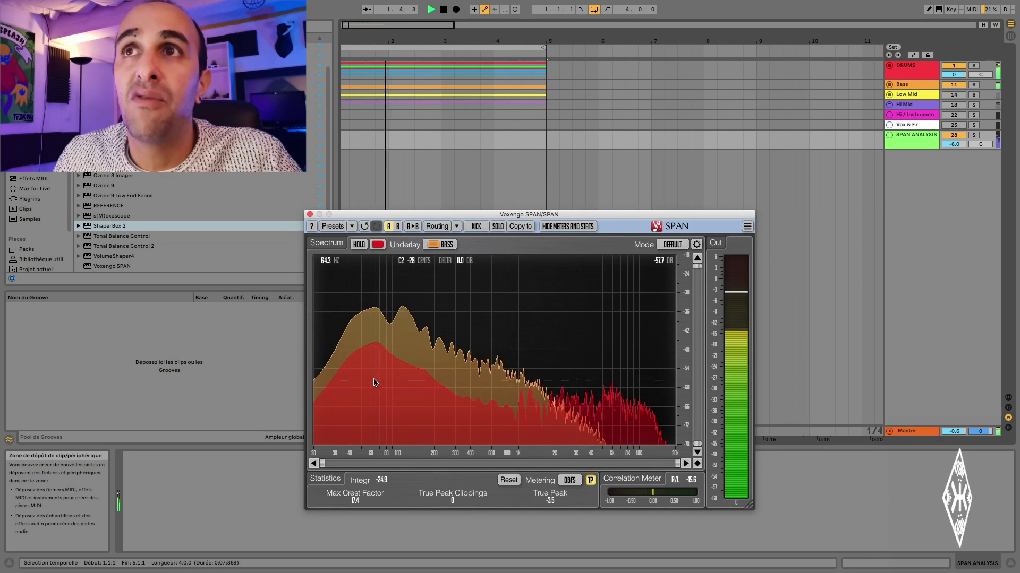
{"action": "key", "text": "space"}
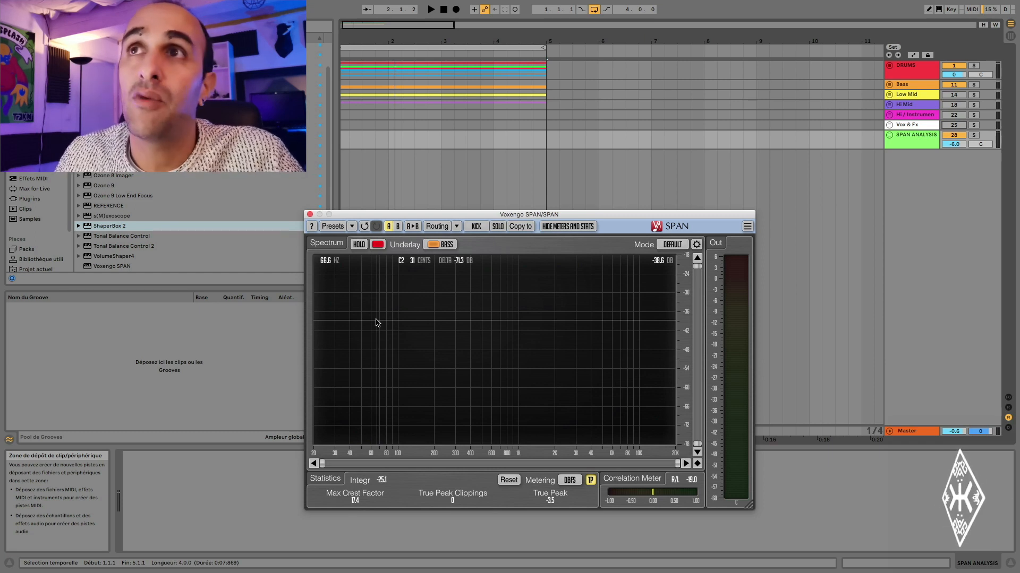
Display the BASS group in SPAN with LOW MID as the underlay and start playback
{"action": "left_click", "coordinate": [475, 227]}
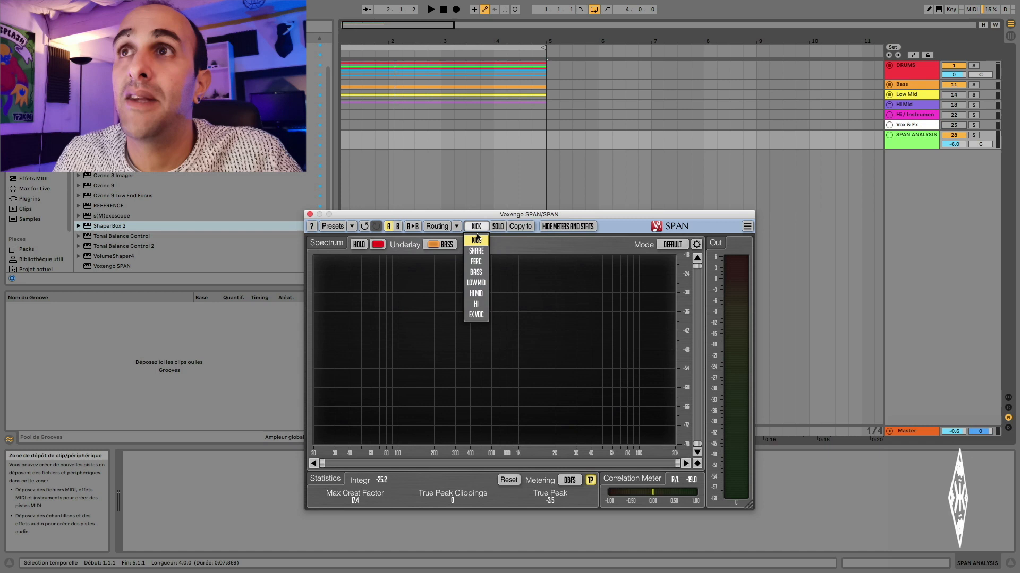
{"action": "left_click", "coordinate": [476, 272]}
{"action": "left_click", "coordinate": [446, 244]}
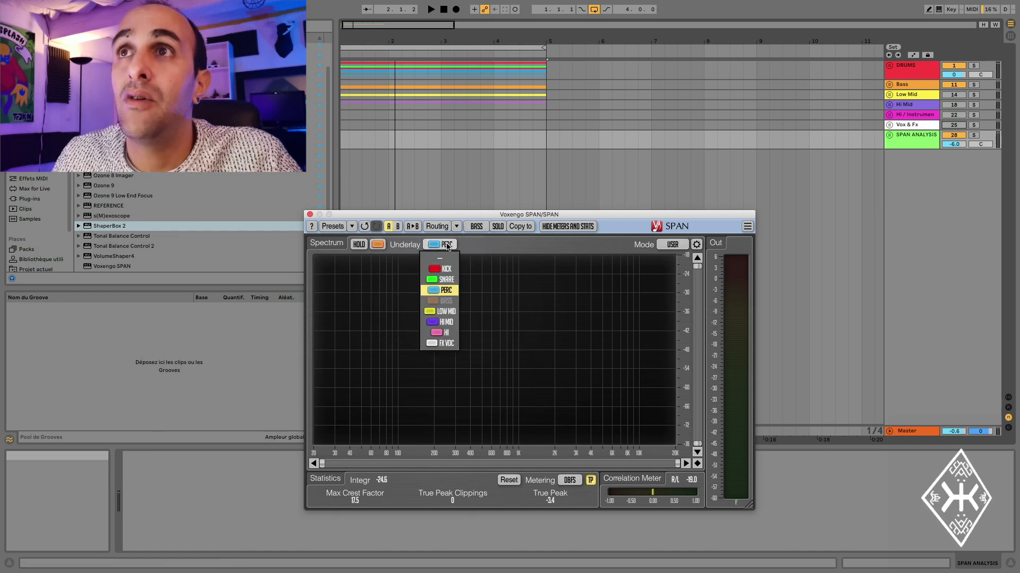
{"action": "left_click", "coordinate": [445, 311]}
{"action": "key", "text": "space"}
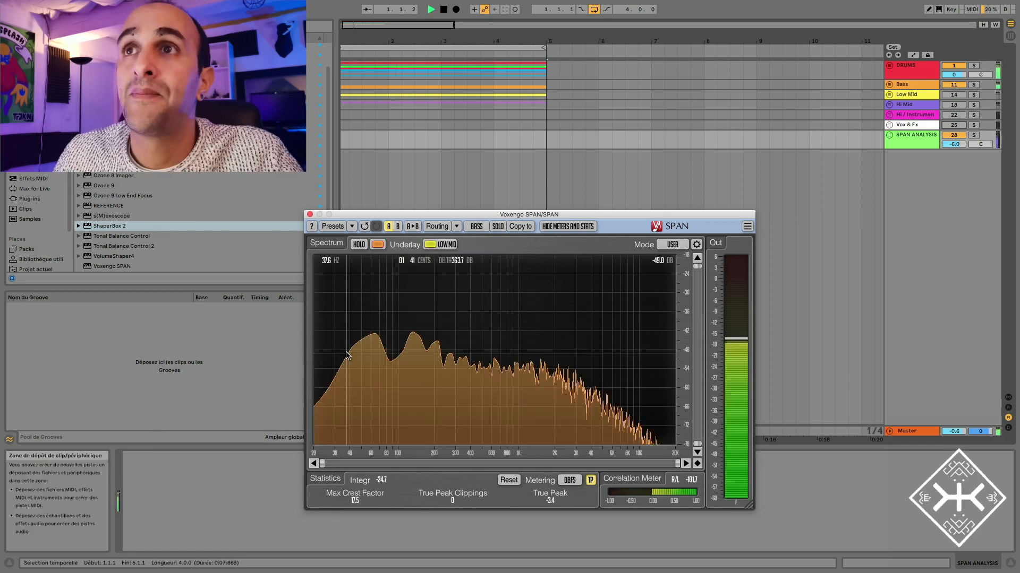
Activate the Low Mid track and play the loop to compare its spectrum with the bass
{"action": "left_click", "coordinate": [951, 96]}
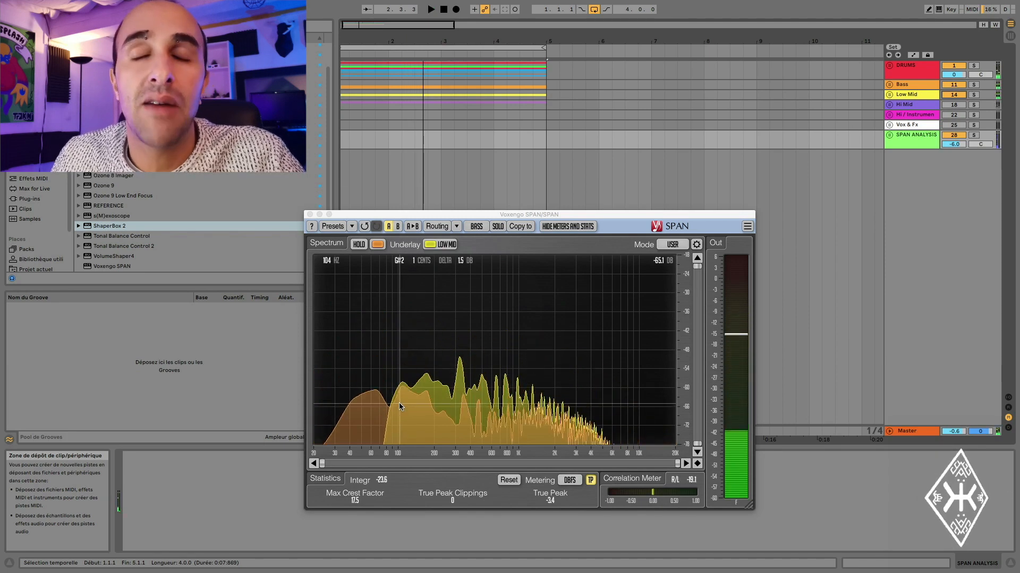
{"action": "key", "text": "space"}
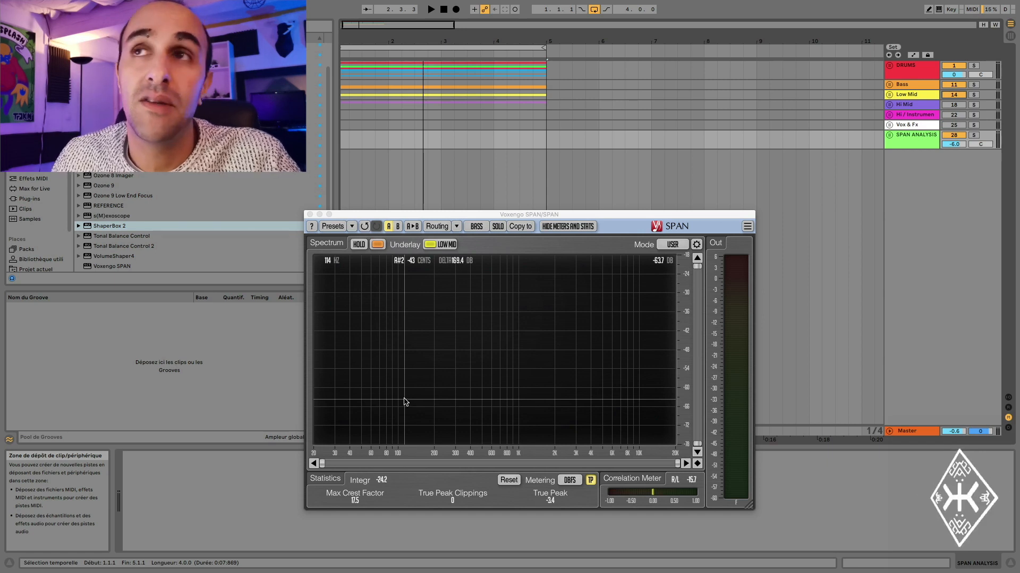
{"action": "key", "text": "space"}
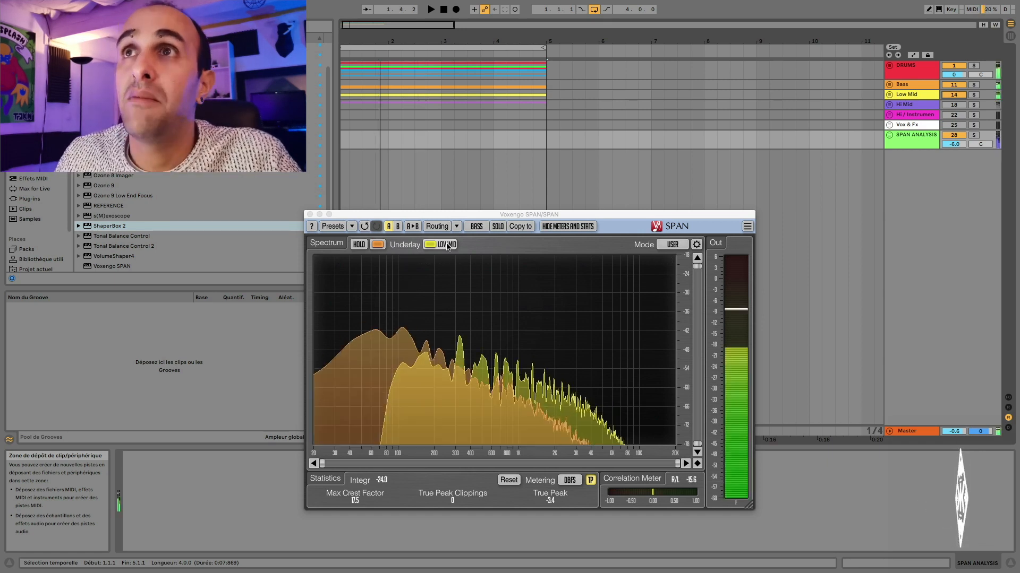
Display the LOW MID group in SPAN with HI MID as the underlay and play the loop
{"action": "left_click", "coordinate": [476, 226]}
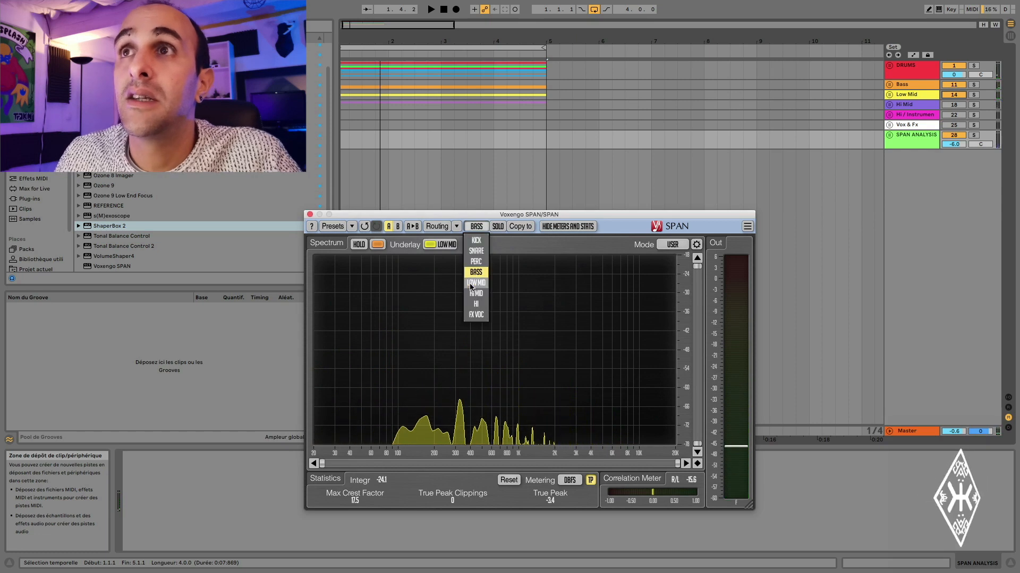
{"action": "left_click", "coordinate": [475, 283]}
{"action": "left_click", "coordinate": [440, 244]}
{"action": "left_click", "coordinate": [450, 322]}
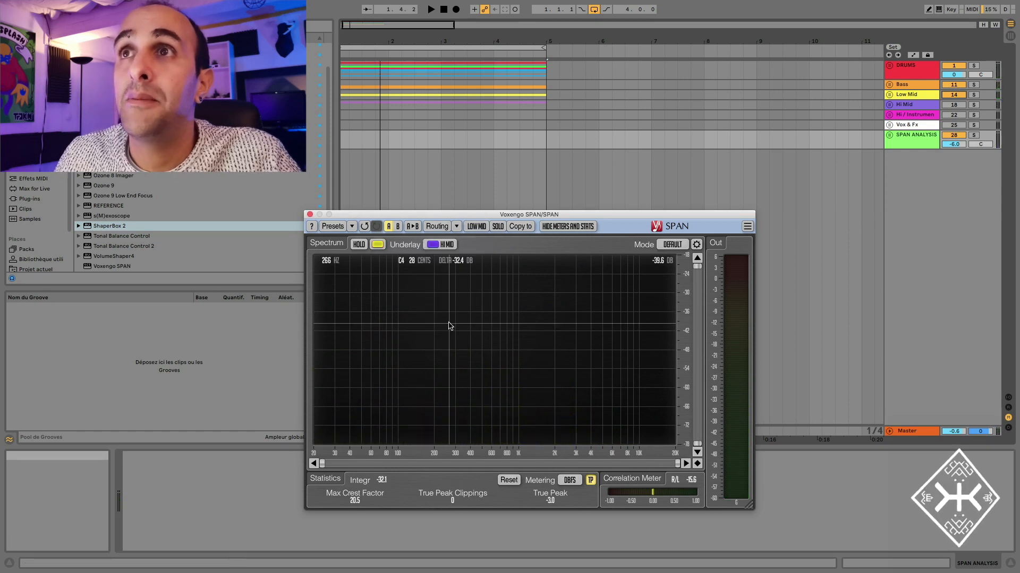
{"action": "key", "text": "space"}
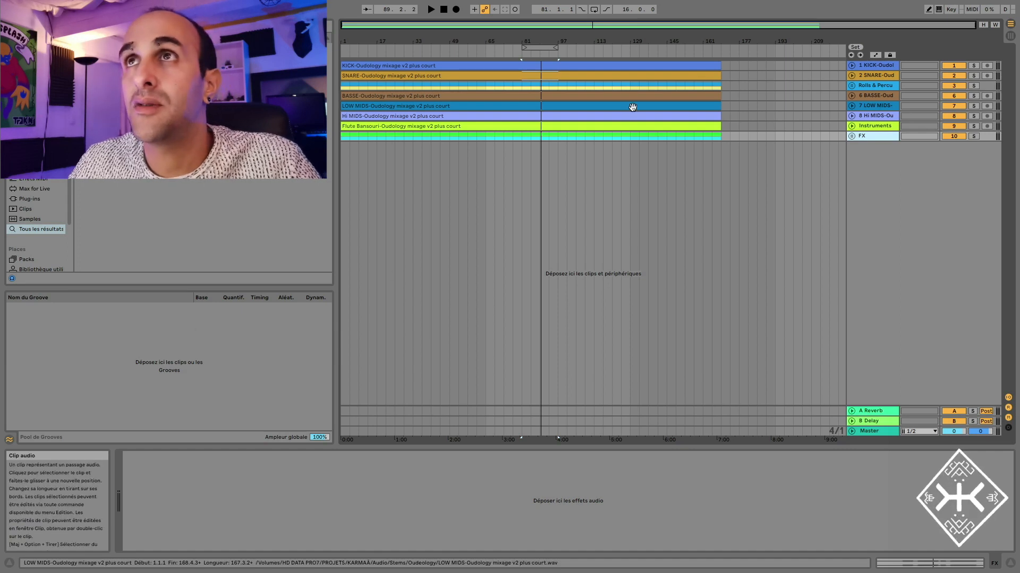
Select the 16-bar loop region starting at bar 81 and play the stems
{"action": "left_click", "coordinate": [539, 47]}
{"action": "key", "text": "space"}
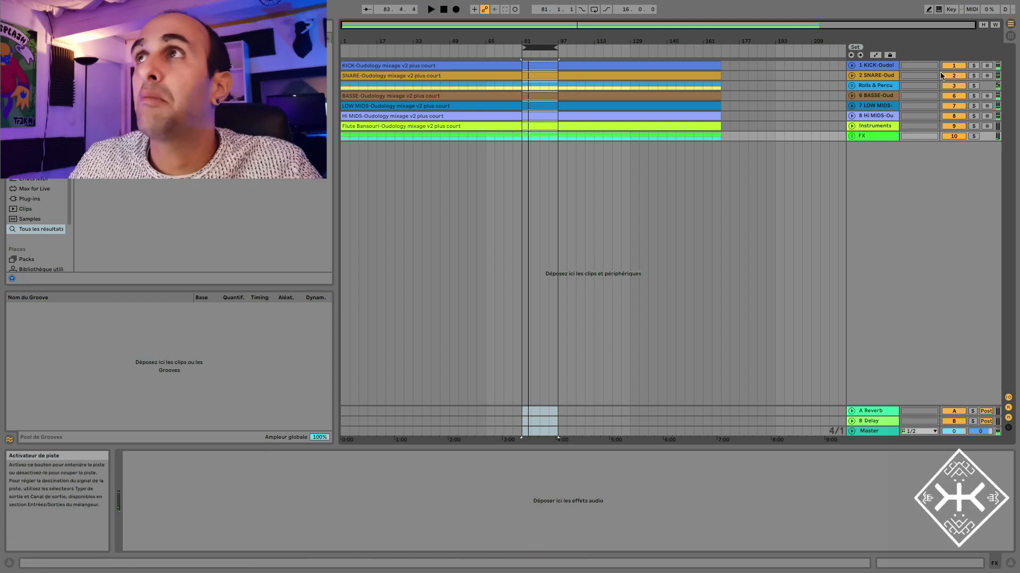
Switch to Session view and go through the stem tracks one by one, from KICK to FX
{"action": "left_click", "coordinate": [1009, 37]}
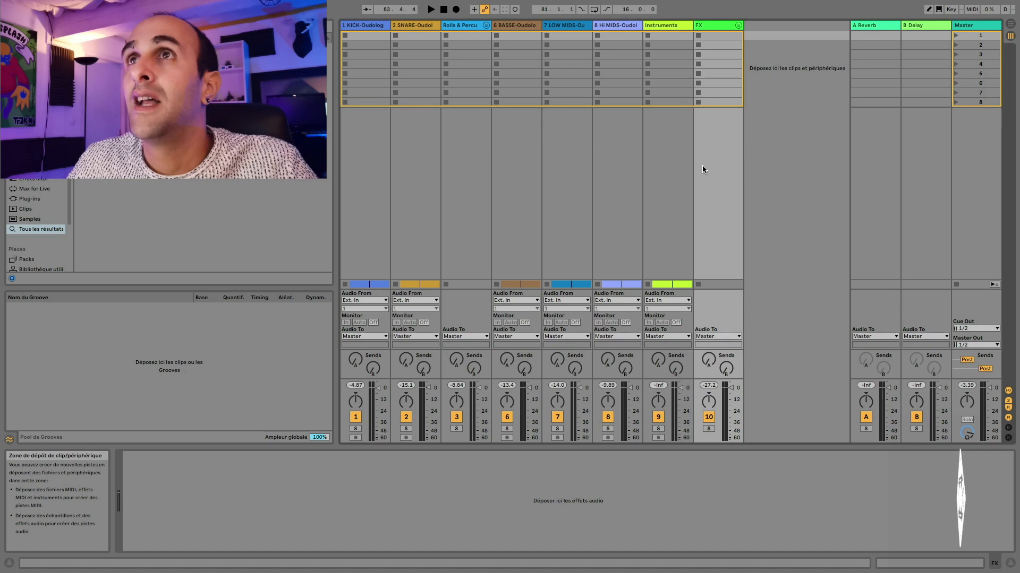
{"action": "left_click", "coordinate": [368, 26]}
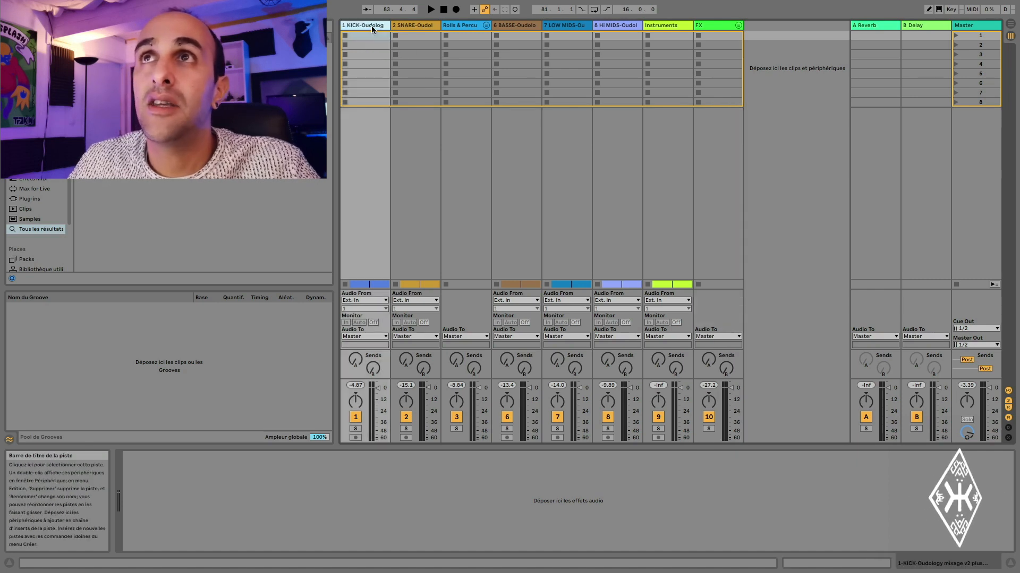
{"action": "left_click", "coordinate": [412, 27]}
{"action": "left_click", "coordinate": [464, 26]}
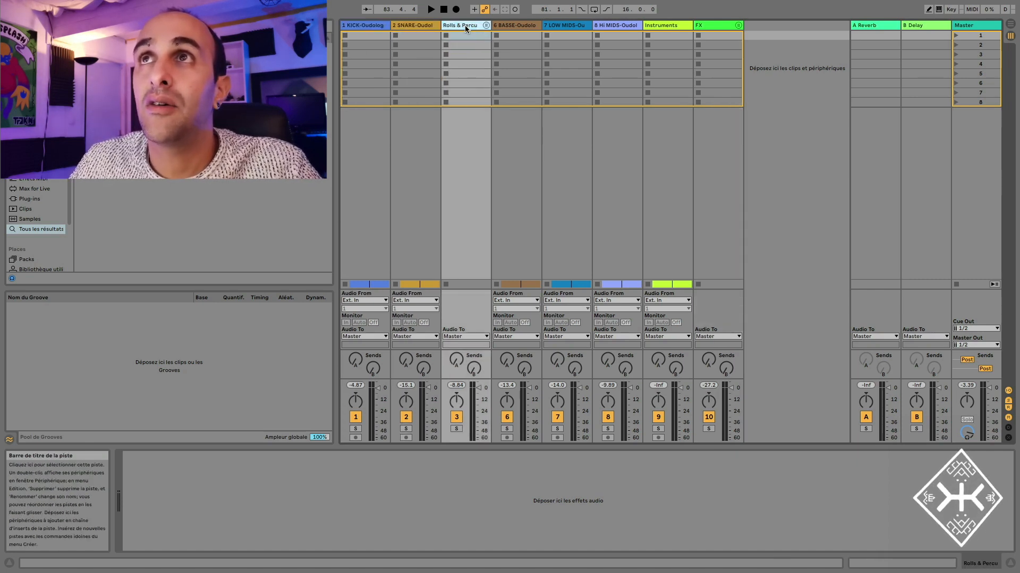
{"action": "left_click", "coordinate": [505, 26]}
{"action": "left_click", "coordinate": [577, 25]}
{"action": "left_click", "coordinate": [610, 25]}
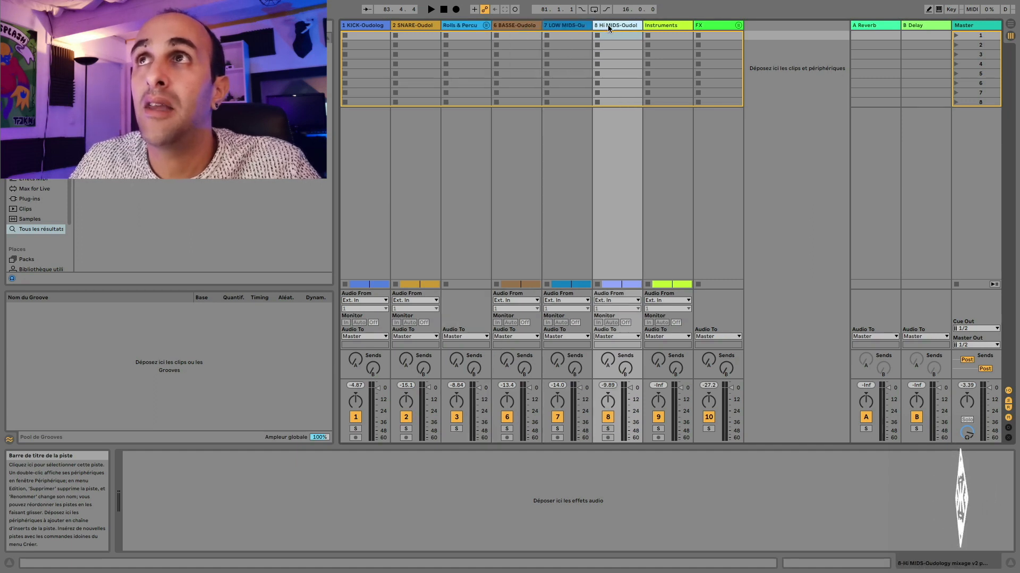
{"action": "left_click", "coordinate": [661, 25]}
{"action": "left_click", "coordinate": [709, 26]}
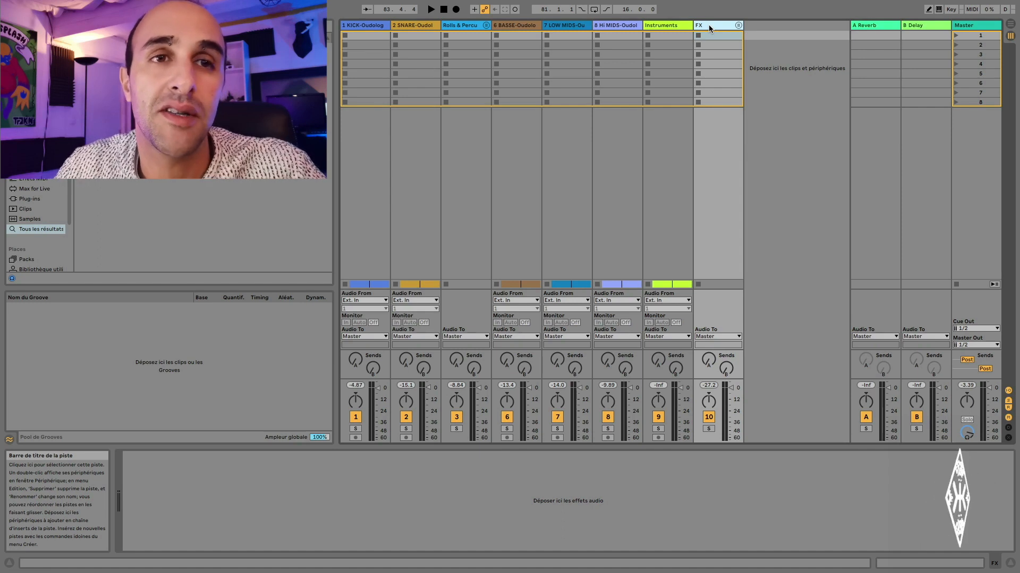
Insert an audio track after the FX track and load Voxengo SPAN on it
{"action": "right_click", "coordinate": [756, 26]}
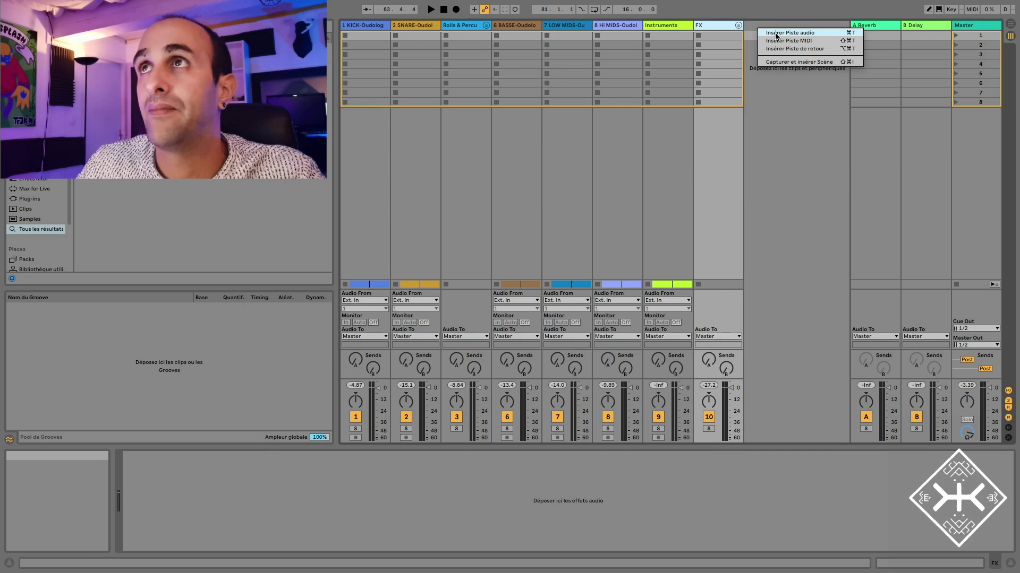
{"action": "left_click", "coordinate": [776, 33]}
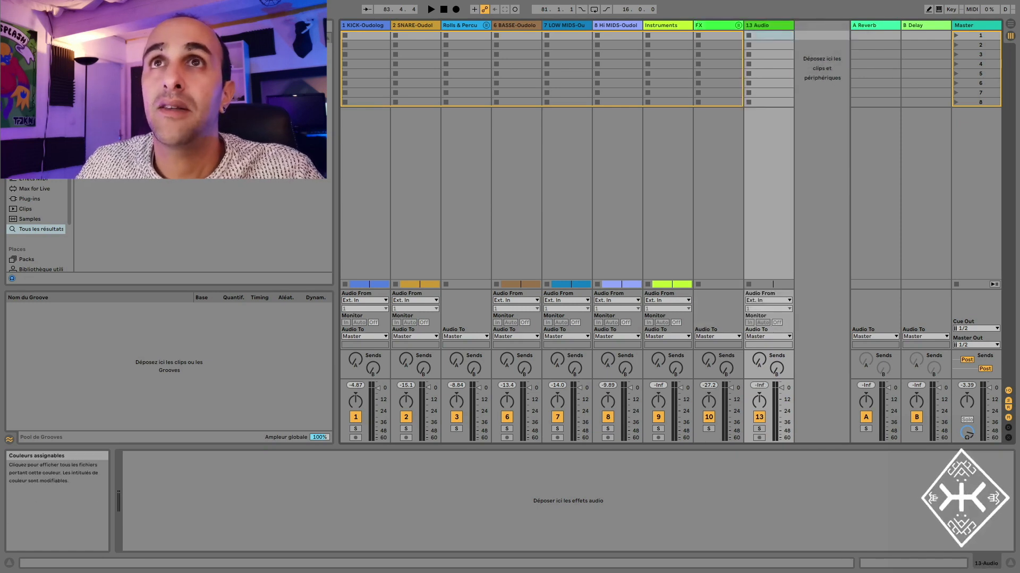
{"action": "left_click", "coordinate": [32, 88]}
{"action": "left_click_drag", "start_coordinate": [114, 265], "coordinate": [206, 504]}
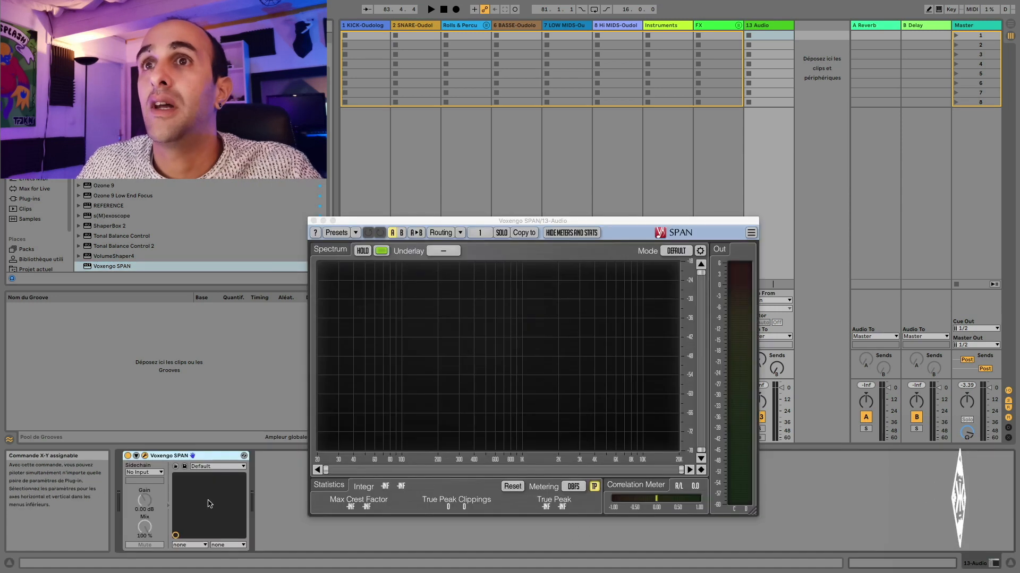
Rename the new audio track as Span
{"action": "left_click", "coordinate": [757, 27]}
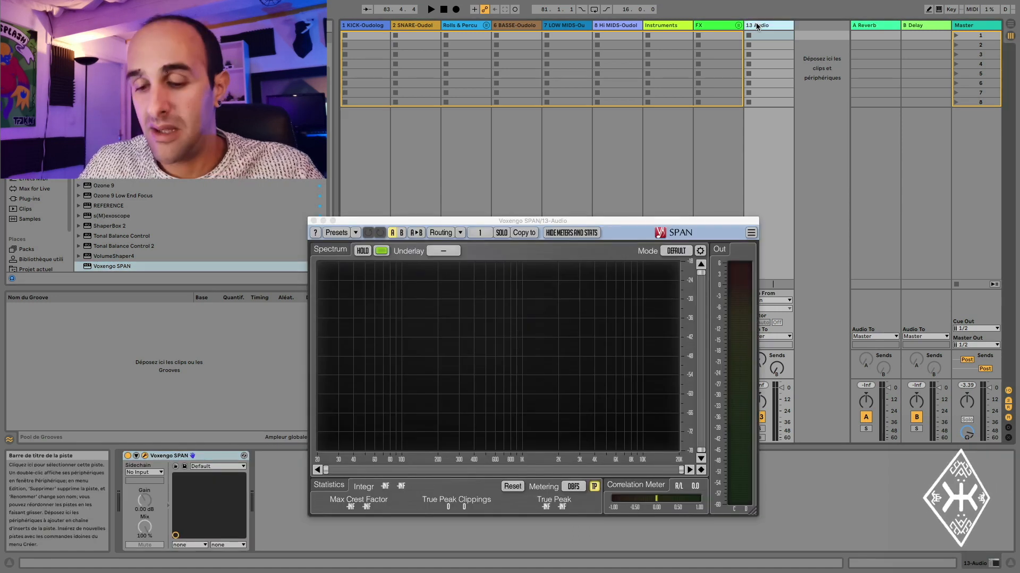
{"action": "key", "text": "super+r"}
{"action": "type", "text": "Sp"}
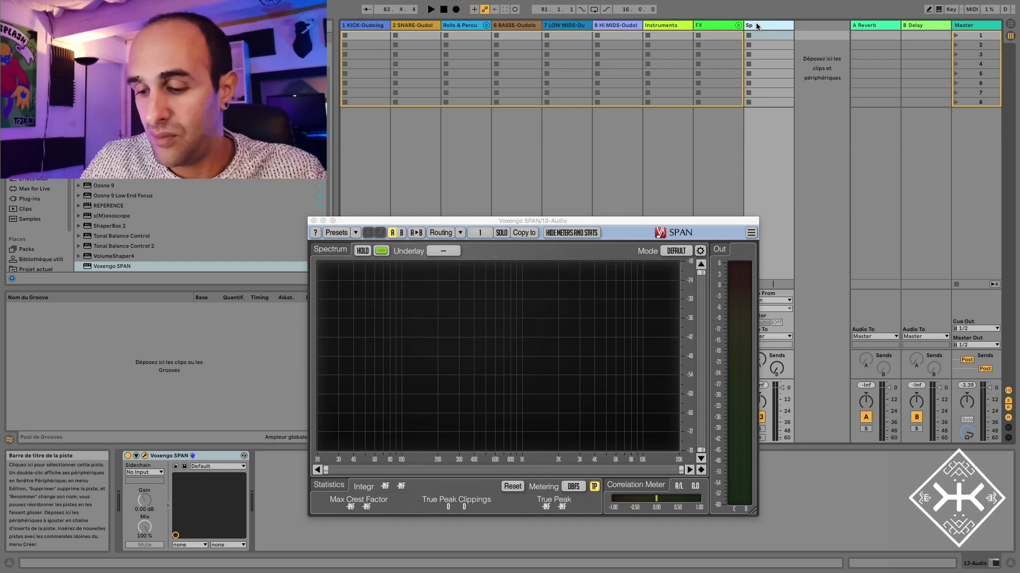
{"action": "type", "text": "an"}
{"action": "key", "text": "Return"}
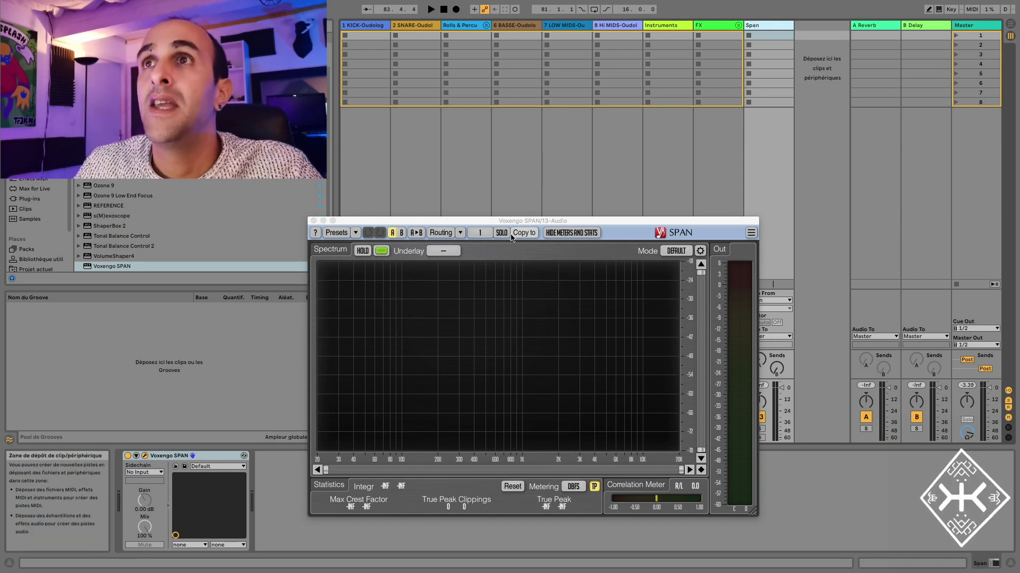
In SPAN's channel routing, route inputs IN3 to IN8 to channels E, F, G, H, I and J respectively
{"action": "left_click", "coordinate": [441, 234]}
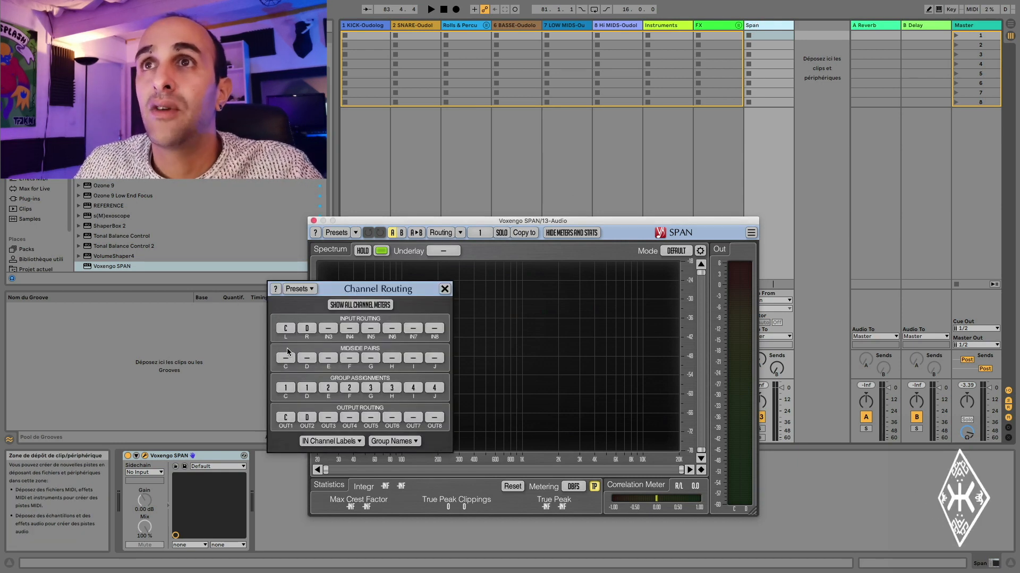
{"action": "left_click", "coordinate": [285, 329]}
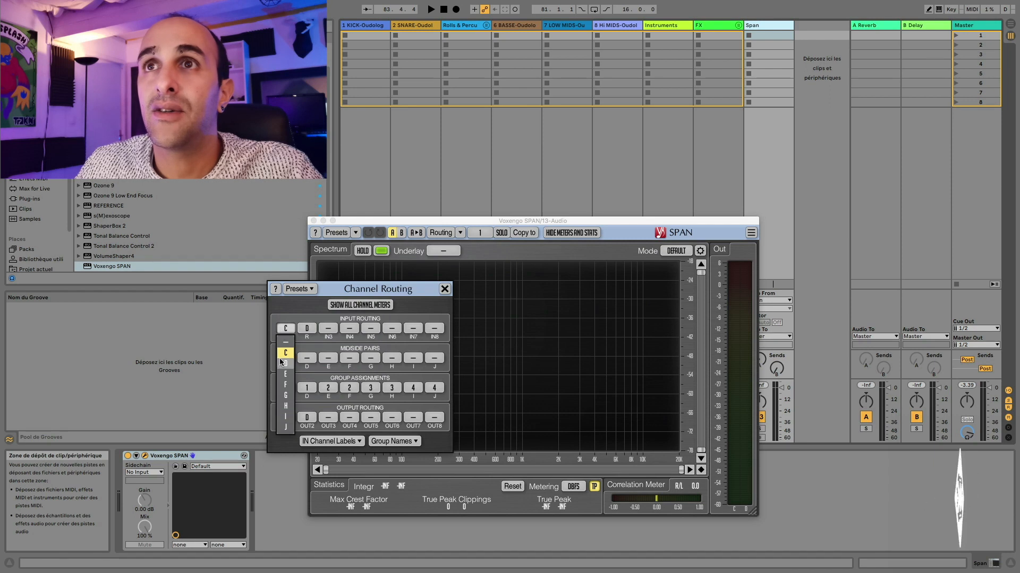
{"action": "left_click", "coordinate": [328, 329]}
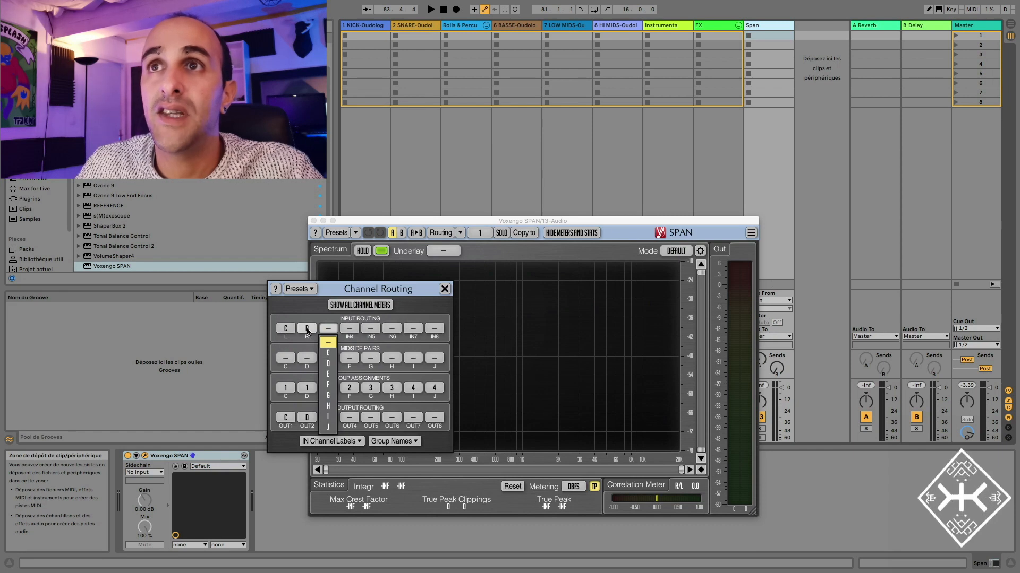
{"action": "left_click", "coordinate": [328, 375]}
{"action": "left_click", "coordinate": [350, 328]}
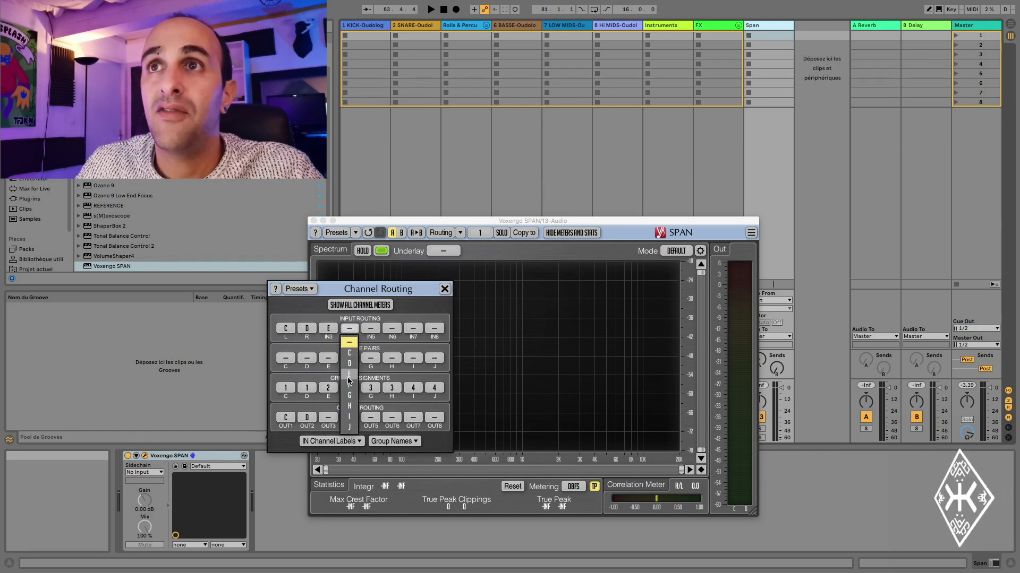
{"action": "left_click", "coordinate": [352, 385]}
{"action": "left_click", "coordinate": [371, 329]}
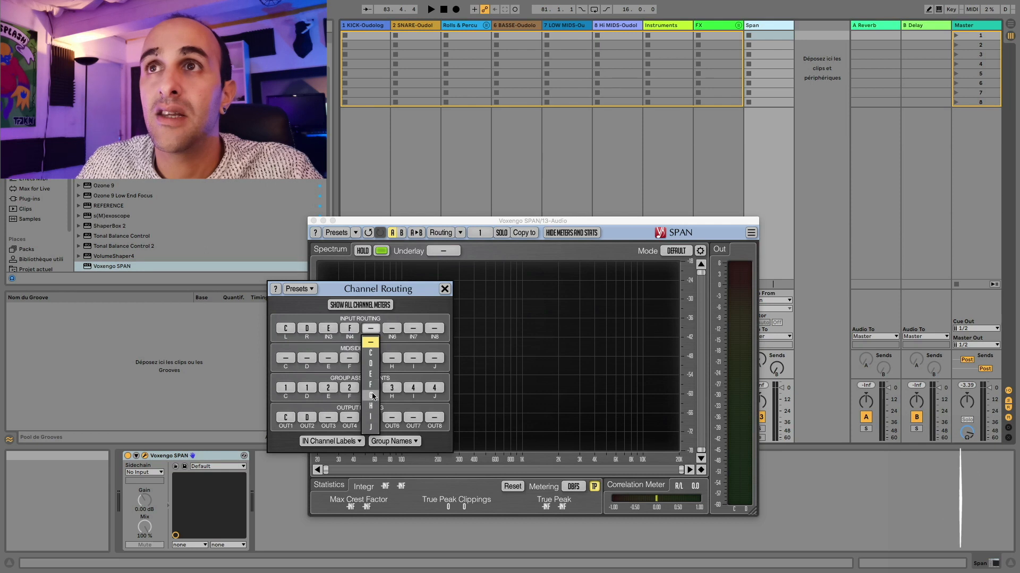
{"action": "left_click", "coordinate": [371, 395]}
{"action": "left_click", "coordinate": [391, 329]}
{"action": "left_click", "coordinate": [392, 406]}
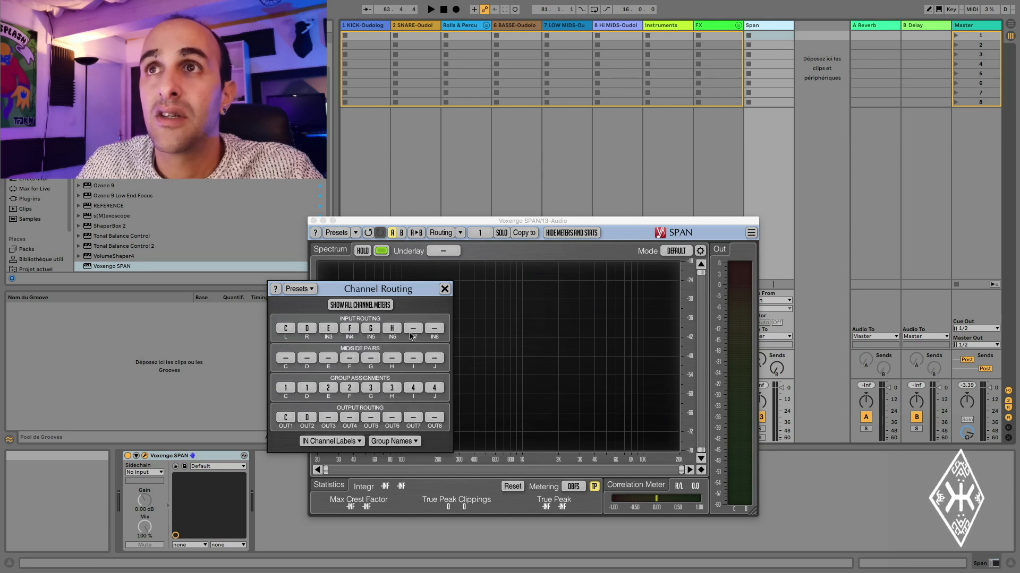
{"action": "left_click", "coordinate": [413, 329]}
{"action": "left_click", "coordinate": [413, 417]}
{"action": "left_click", "coordinate": [434, 328]}
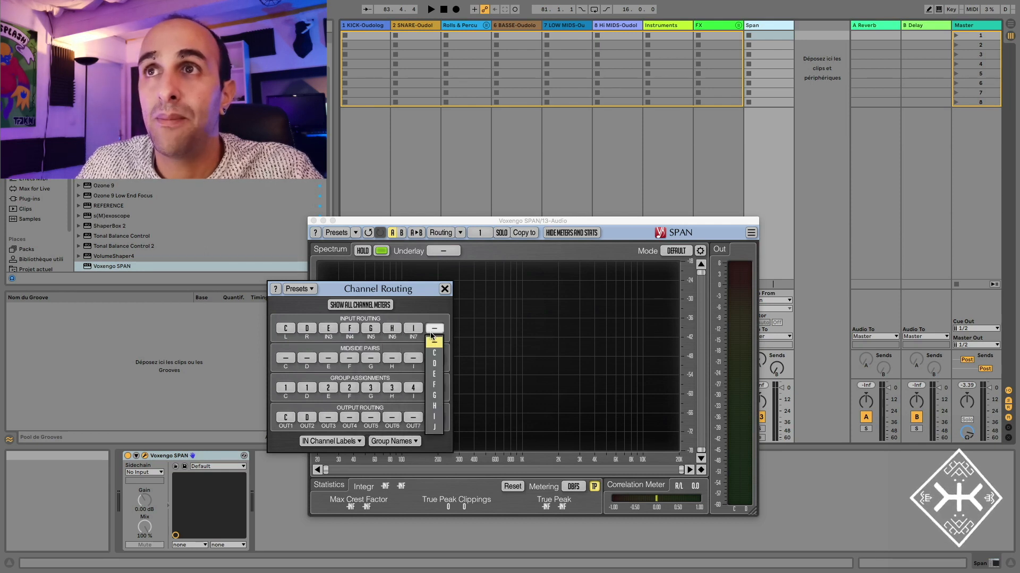
{"action": "left_click", "coordinate": [435, 425]}
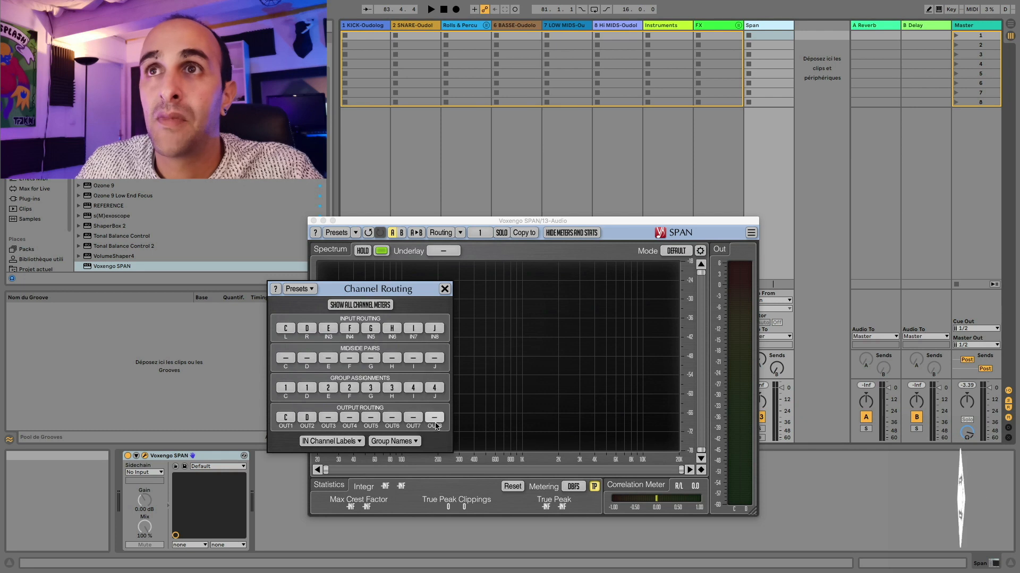
In SPAN's group assignments, assign channels D, E and F to groups 2, 3 and 4 respectively
{"action": "left_click", "coordinate": [286, 392]}
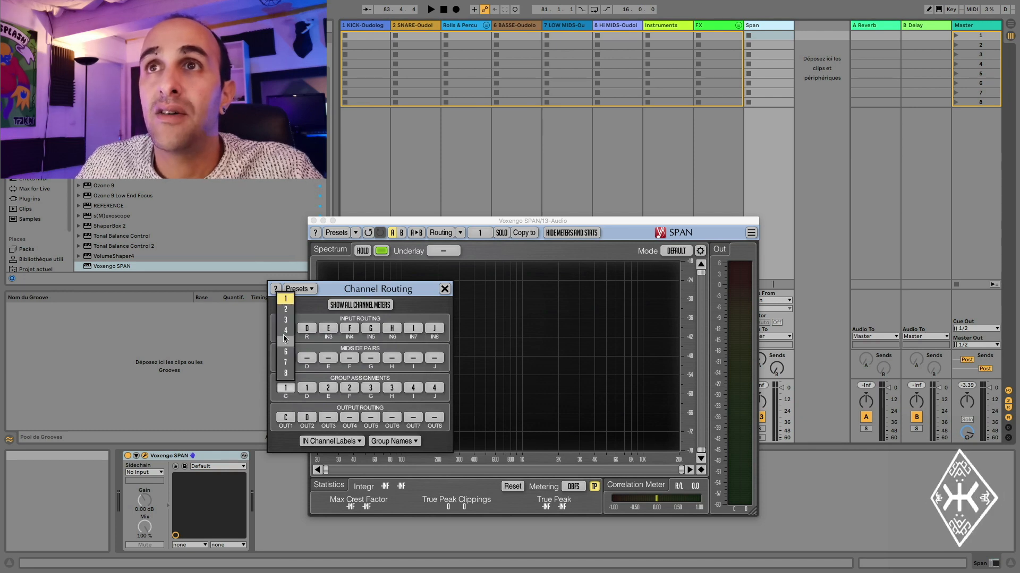
{"action": "left_click", "coordinate": [306, 389]}
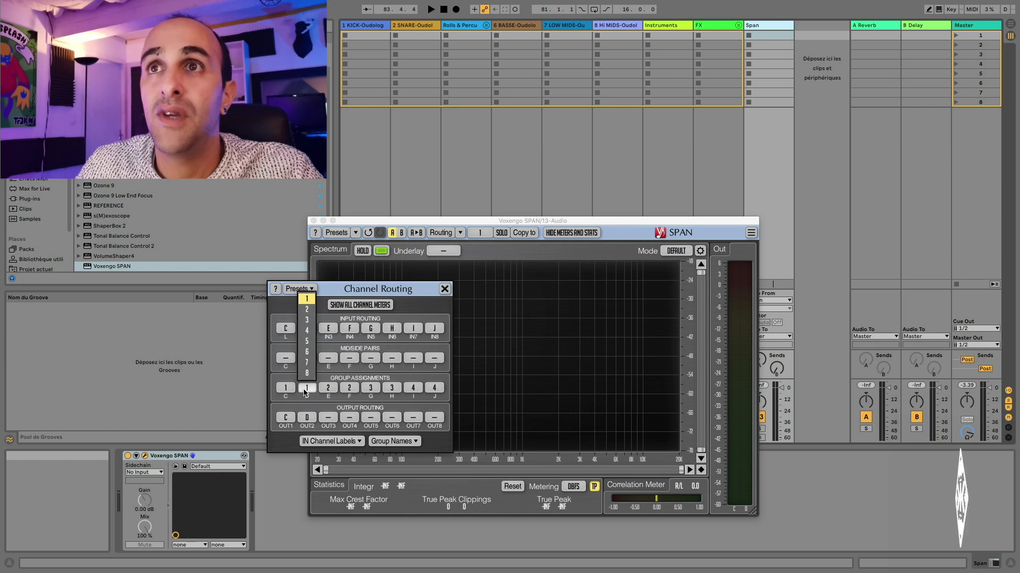
{"action": "left_click", "coordinate": [307, 310]}
{"action": "left_click", "coordinate": [328, 387]}
{"action": "left_click", "coordinate": [328, 320]}
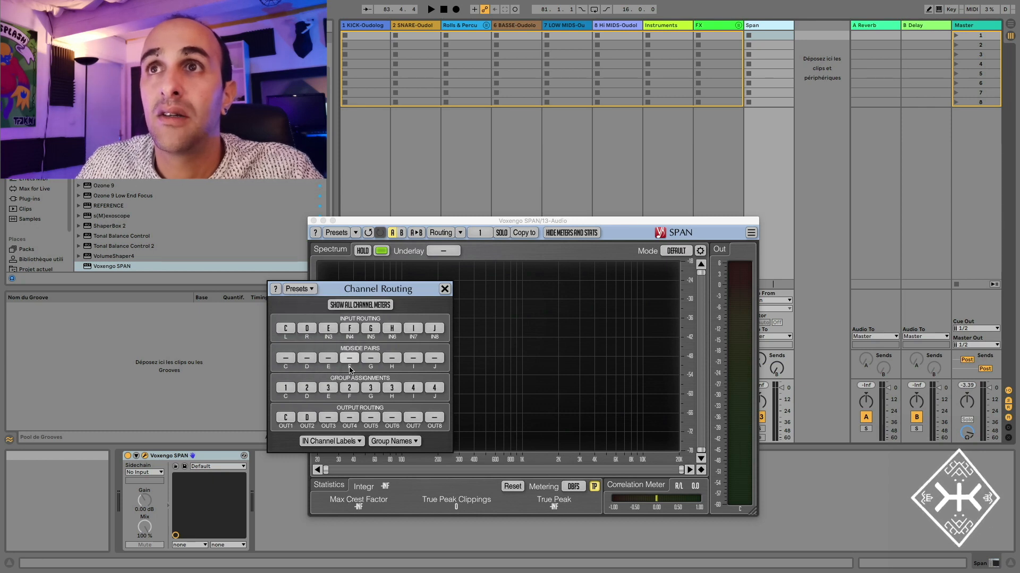
{"action": "left_click", "coordinate": [350, 388]}
{"action": "left_click", "coordinate": [349, 330]}
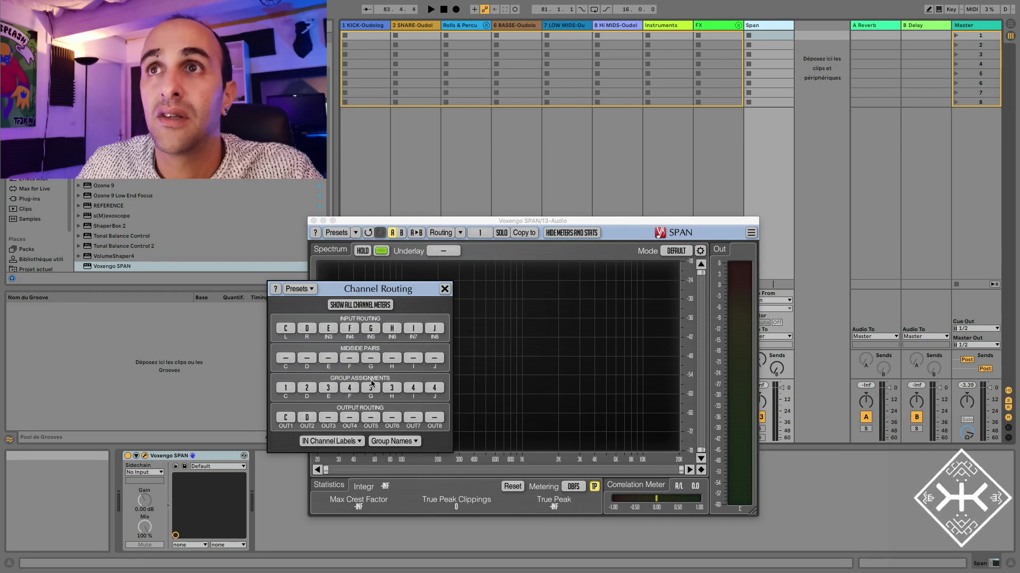
Assign channels G, H, I and J to groups 5, 6, 7 and 8 respectively
{"action": "left_click", "coordinate": [371, 388]}
{"action": "left_click", "coordinate": [371, 341]}
{"action": "left_click", "coordinate": [391, 388]}
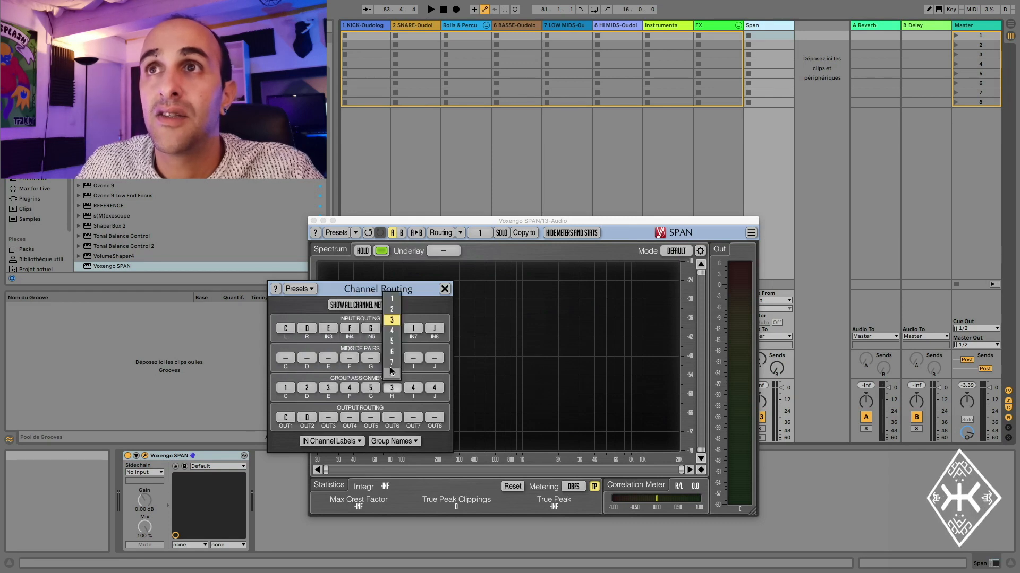
{"action": "left_click", "coordinate": [392, 352]}
{"action": "left_click", "coordinate": [413, 388]}
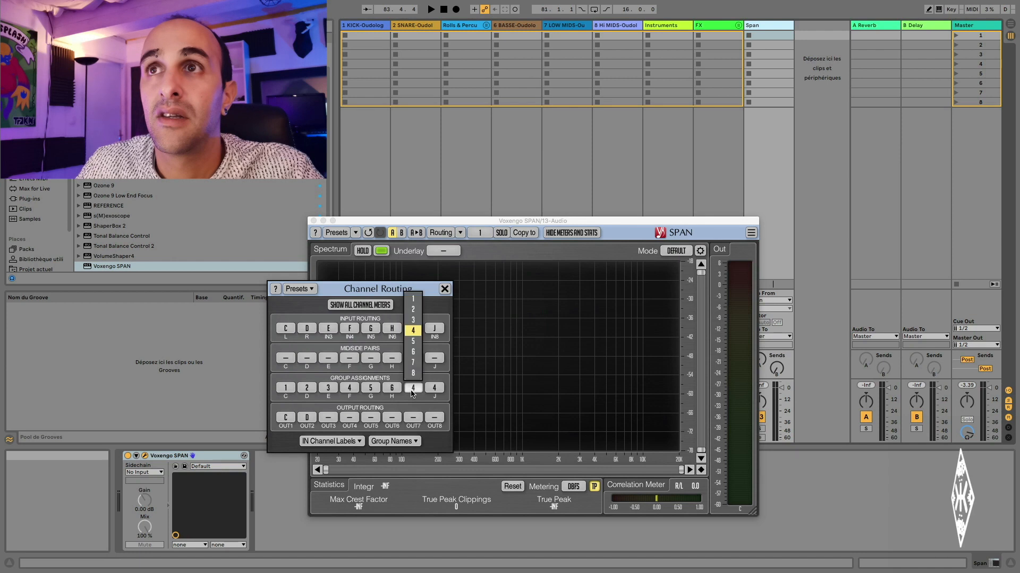
{"action": "left_click", "coordinate": [413, 362]}
{"action": "left_click", "coordinate": [434, 388]}
{"action": "left_click", "coordinate": [434, 373]}
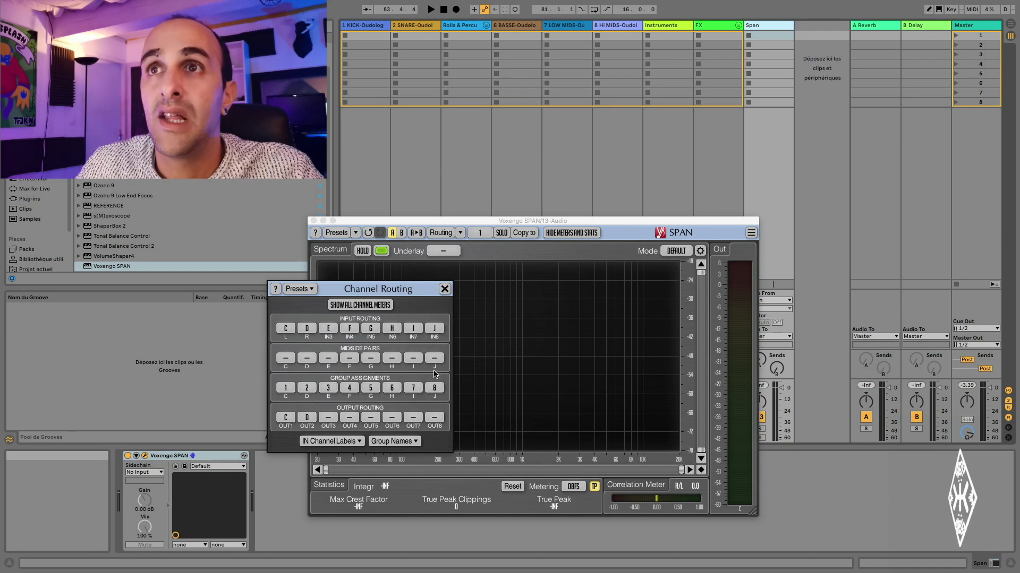
In the output routing, route channel E to OUT3 and channel F to OUT4
{"action": "left_click", "coordinate": [285, 419]}
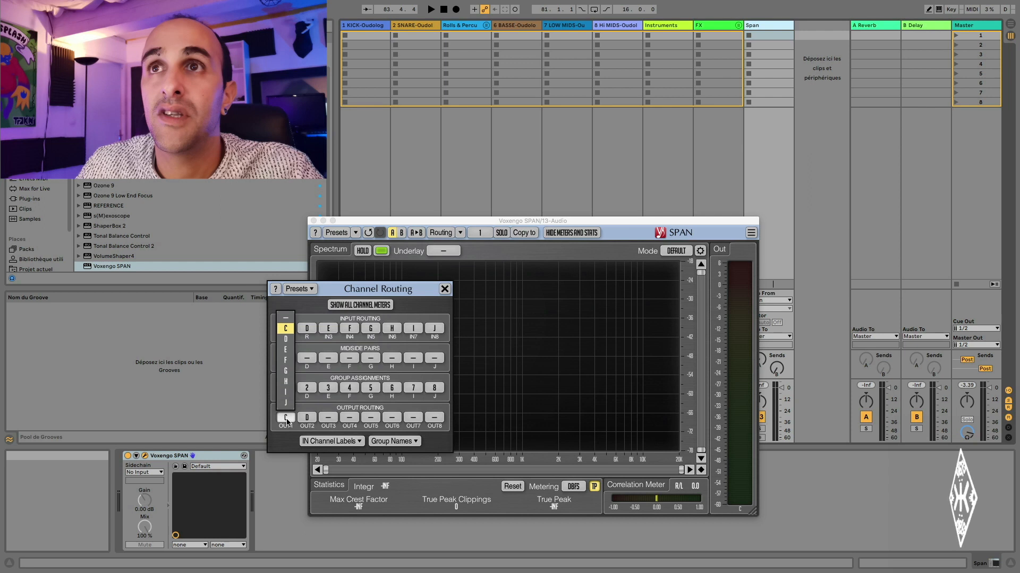
{"action": "left_click", "coordinate": [328, 417]}
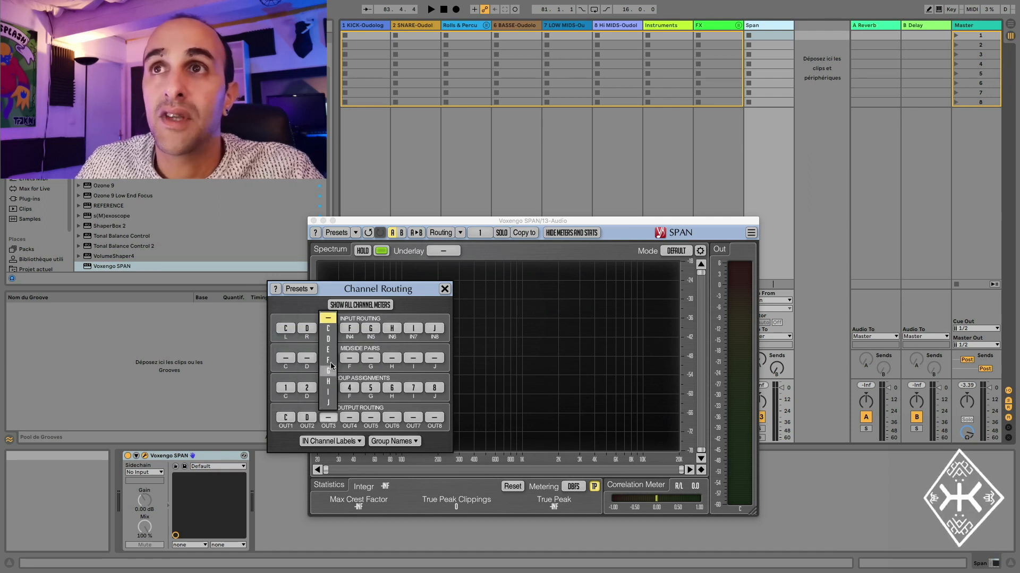
{"action": "left_click", "coordinate": [331, 343]}
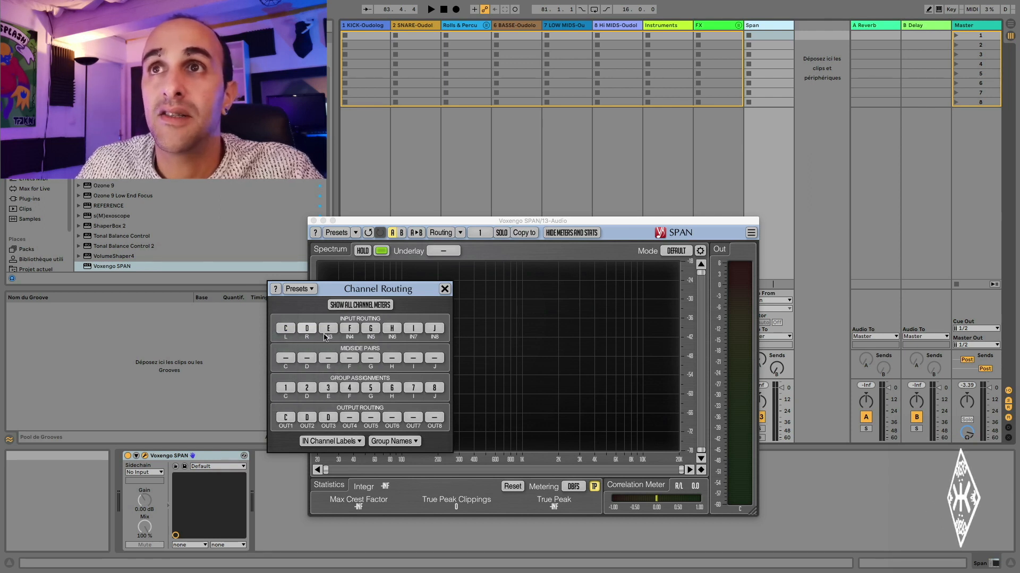
{"action": "left_click", "coordinate": [328, 417]}
{"action": "left_click", "coordinate": [328, 349]}
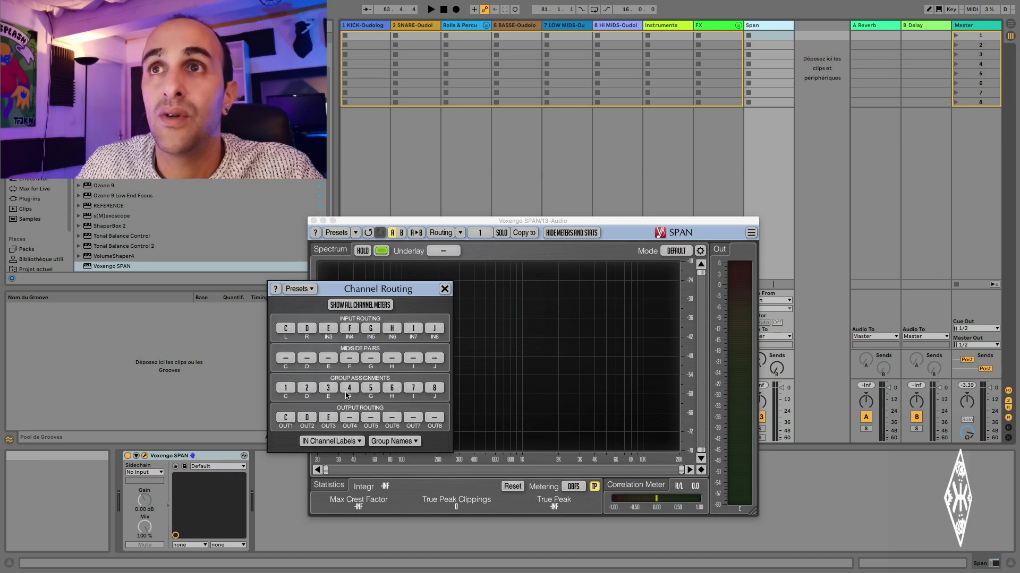
{"action": "left_click", "coordinate": [349, 418]}
{"action": "left_click", "coordinate": [350, 360]}
Route channels G, H, I and J to outputs OUT5, OUT6, OUT7 and OUT8 respectively
{"action": "left_click", "coordinate": [370, 417]}
{"action": "left_click", "coordinate": [375, 374]}
{"action": "left_click", "coordinate": [390, 418]}
{"action": "left_click", "coordinate": [392, 381]}
{"action": "left_click", "coordinate": [413, 418]}
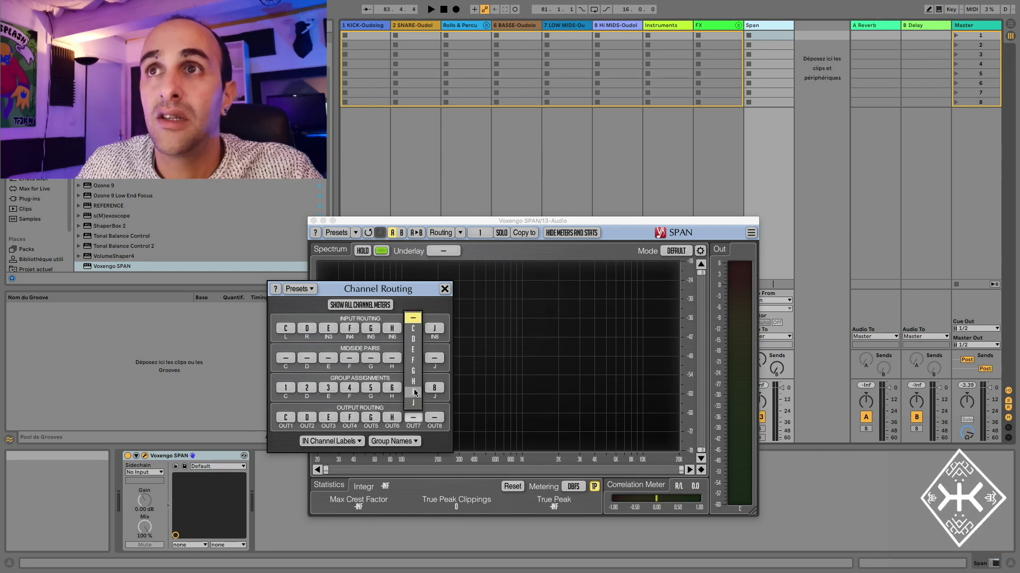
{"action": "left_click", "coordinate": [413, 392]}
{"action": "left_click", "coordinate": [435, 418]}
{"action": "left_click", "coordinate": [431, 403]}
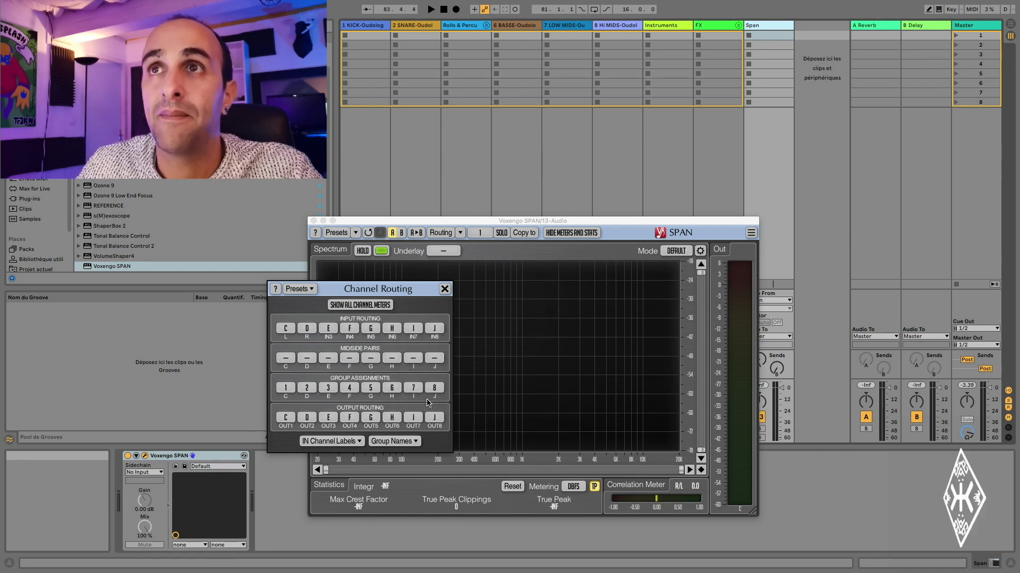
Open the input channel labels and label IN1 as Kick and IN2 as Snare
{"action": "left_click", "coordinate": [331, 442]}
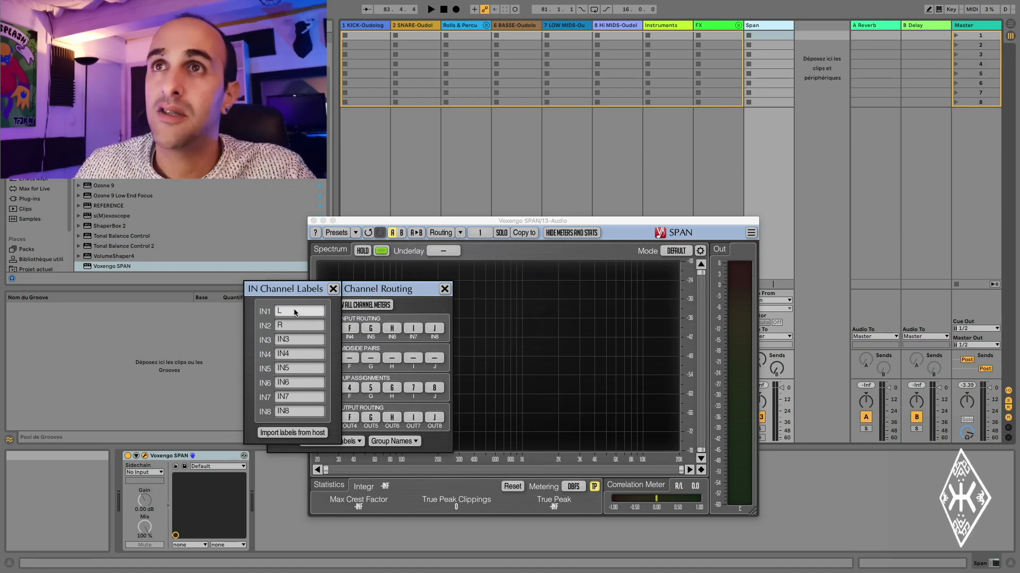
{"action": "key", "text": "BackSpace"}
{"action": "type", "text": "Ki"}
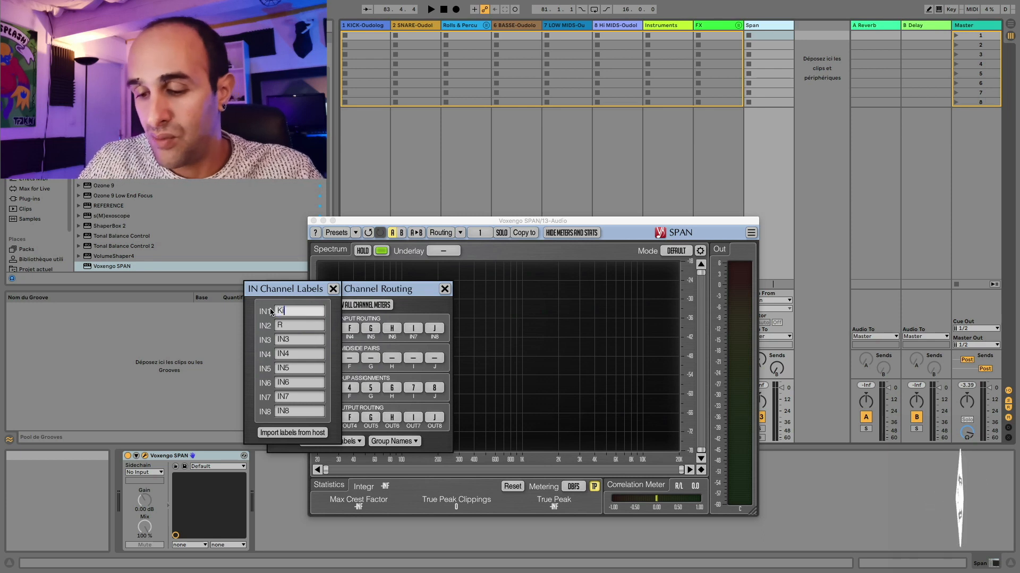
{"action": "type", "text": "ck"}
{"action": "left_click", "coordinate": [280, 325]}
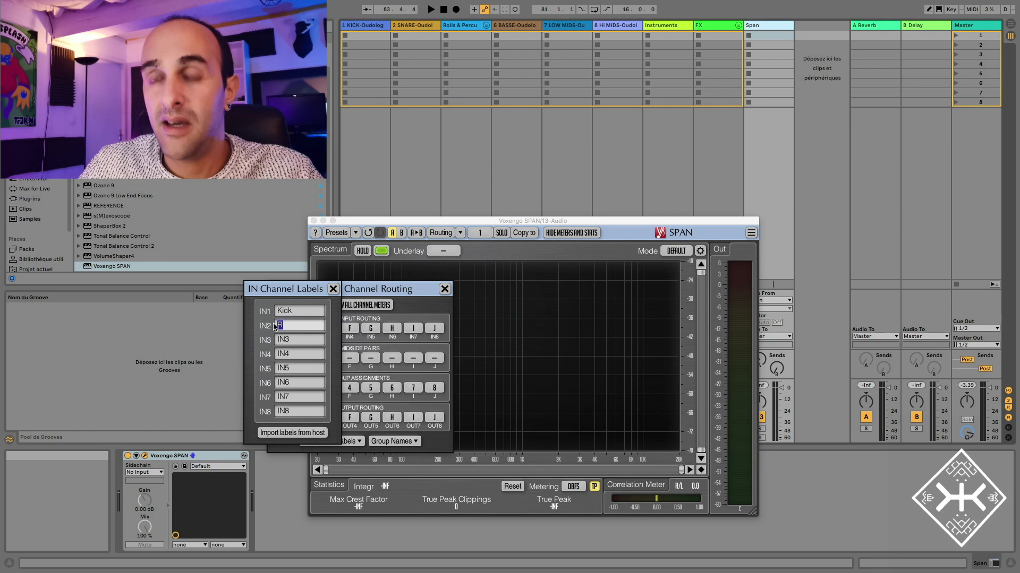
{"action": "type", "text": "Snare"}
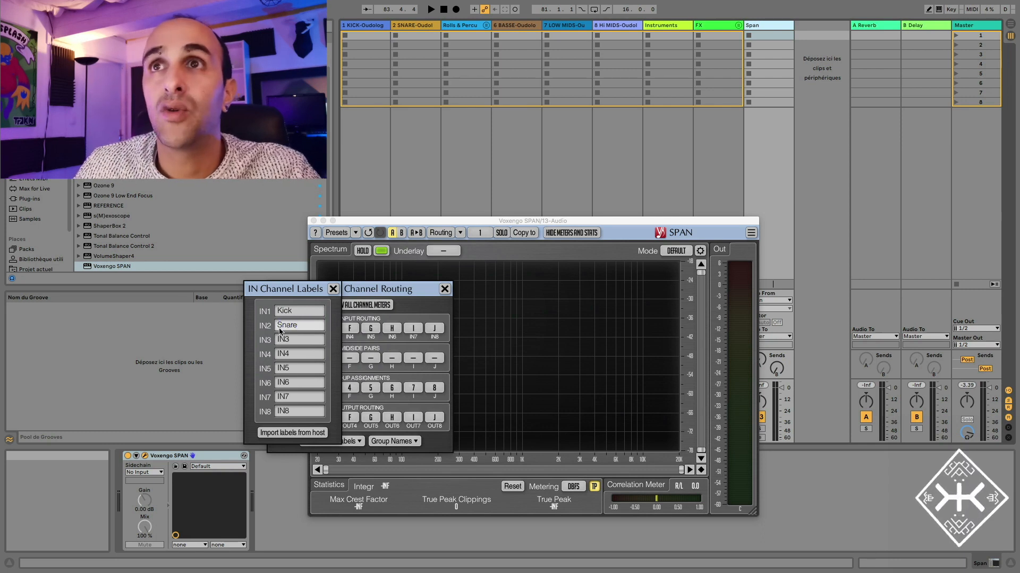
Label input channel IN3 as ChhPerc and IN4 as Bass
{"action": "left_click", "coordinate": [295, 340]}
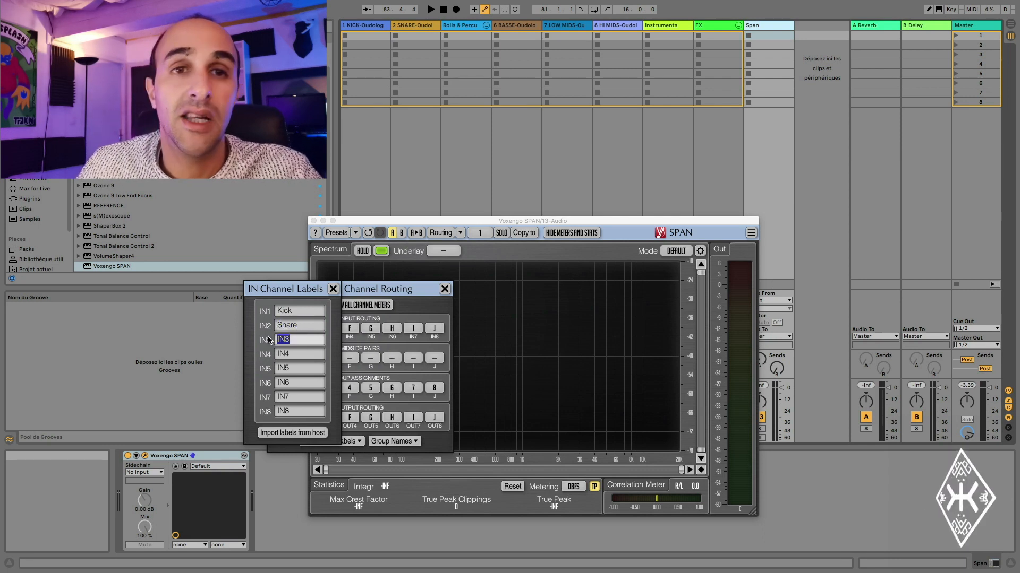
{"action": "type", "text": "C"}
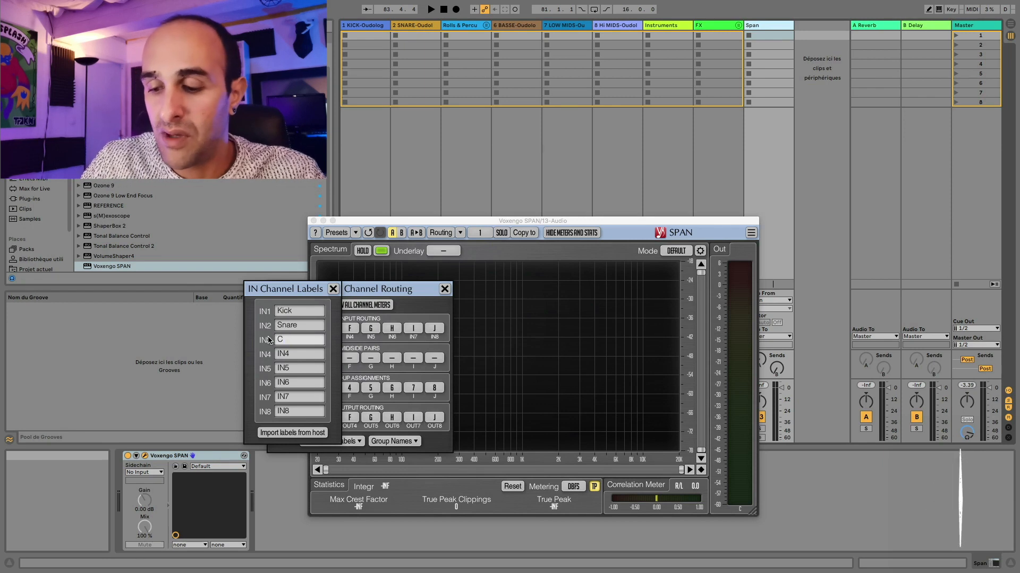
{"action": "type", "text": "hh Per"}
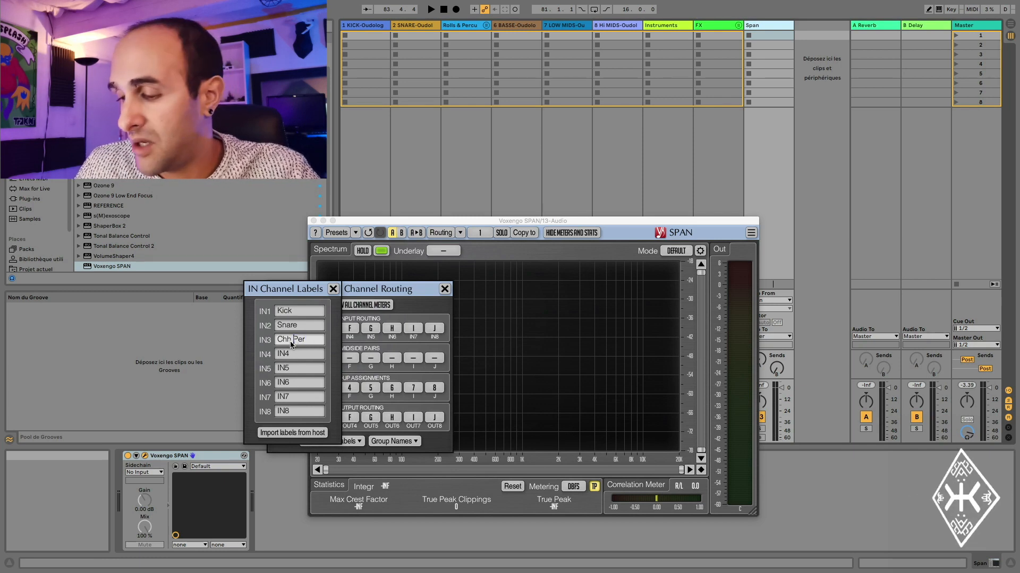
{"action": "left_click", "coordinate": [291, 344]}
{"action": "key", "text": "BackSpace"}
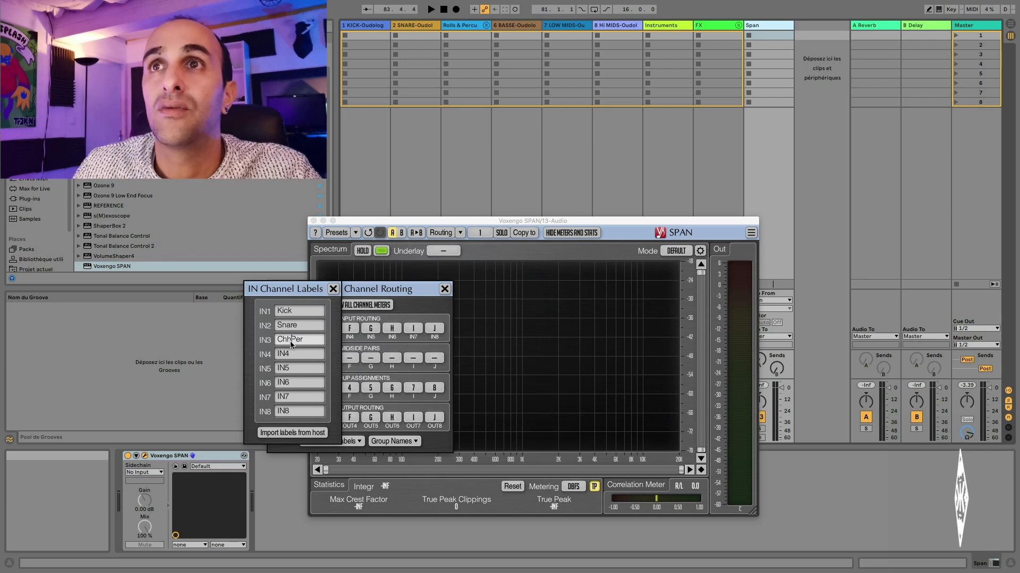
{"action": "type", "text": "c"}
{"action": "left_click_drag", "start_coordinate": [297, 355], "coordinate": [272, 353]}
{"action": "type", "text": "Bass"}
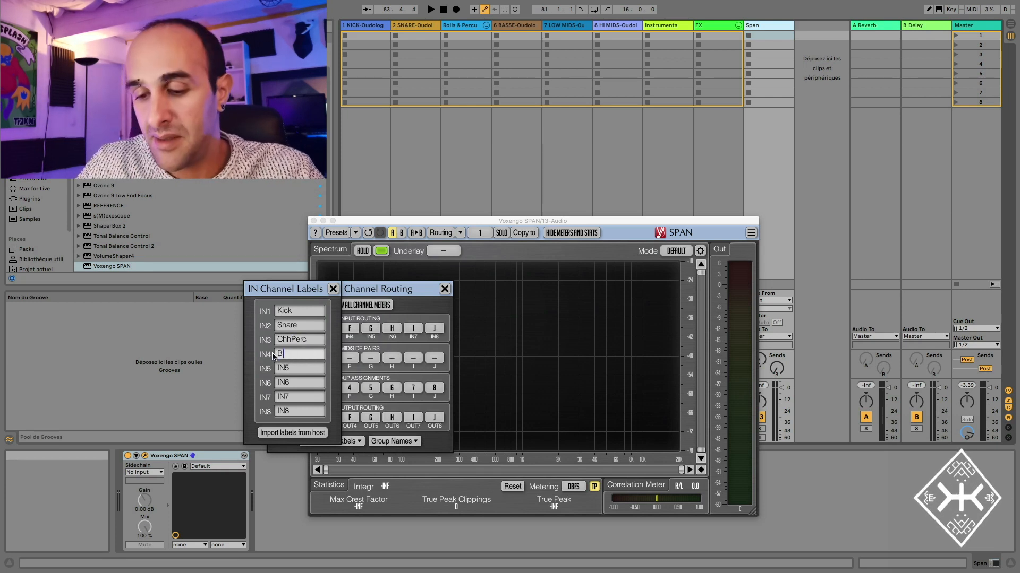
Label input channel IN5 as Low mid and IN6 as Hi mid
{"action": "left_click", "coordinate": [277, 369]}
{"action": "double_click", "coordinate": [281, 369]}
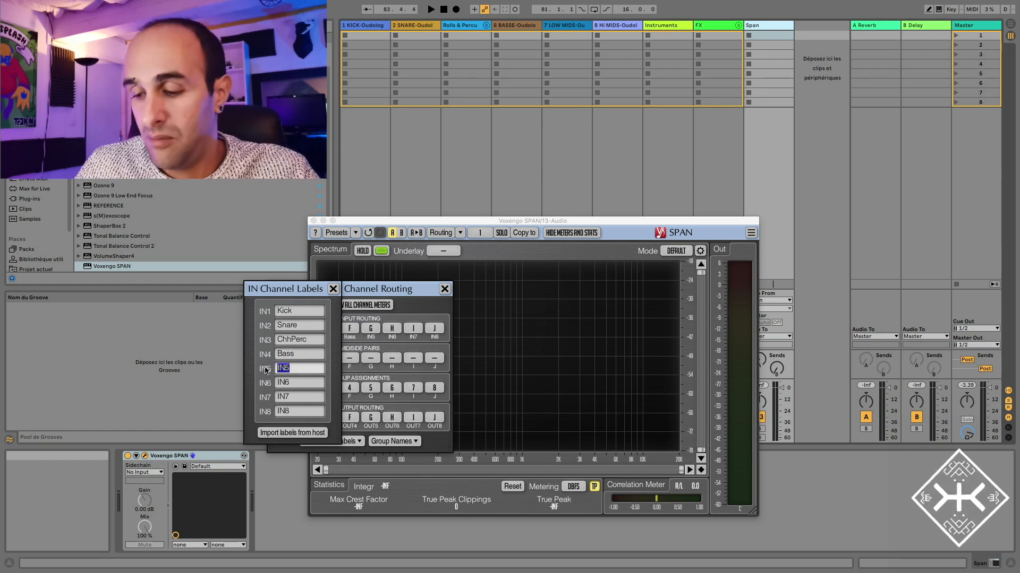
{"action": "type", "text": "Low mid"}
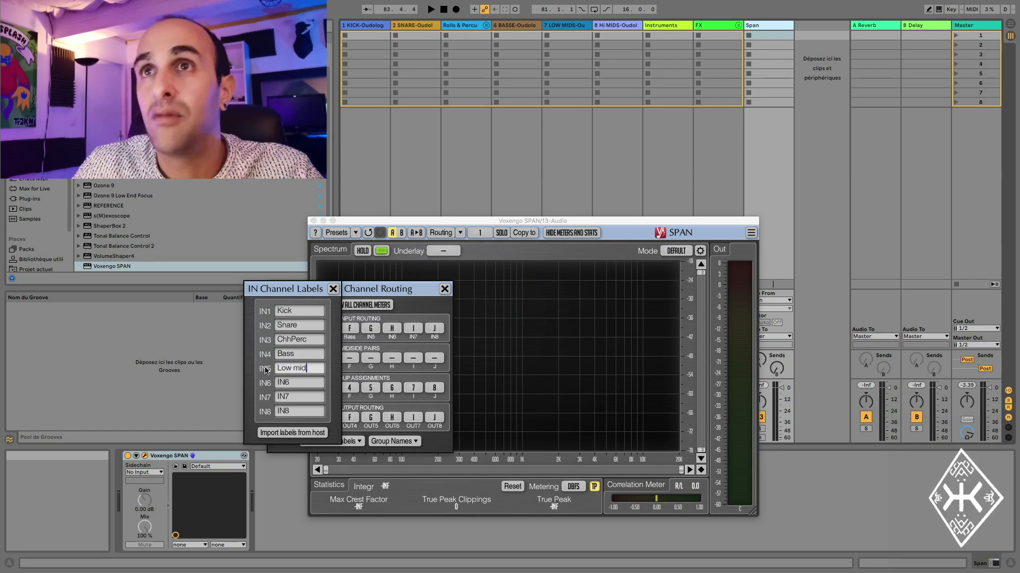
{"action": "key", "text": "Tab"}
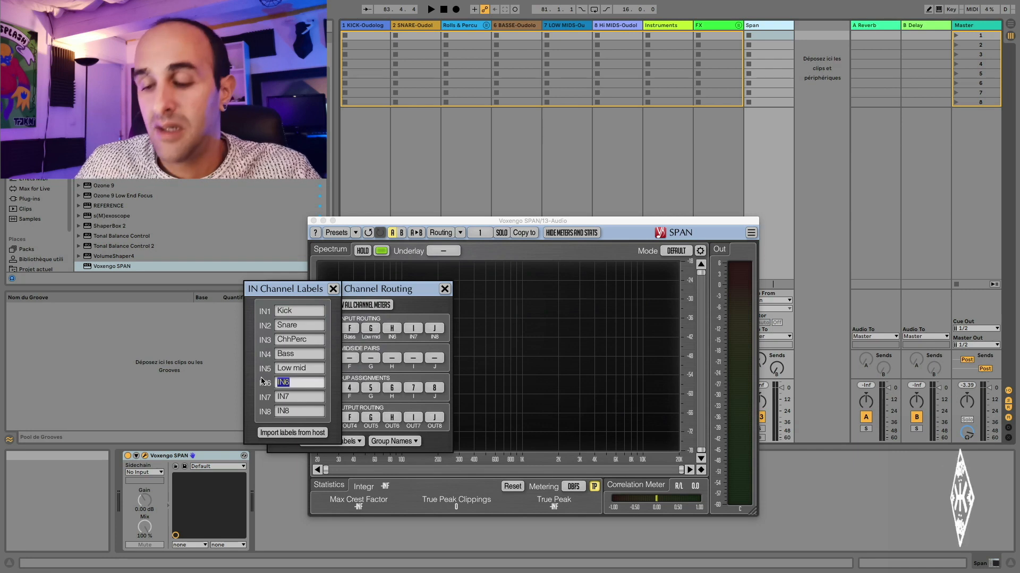
{"action": "type", "text": "Hi"}
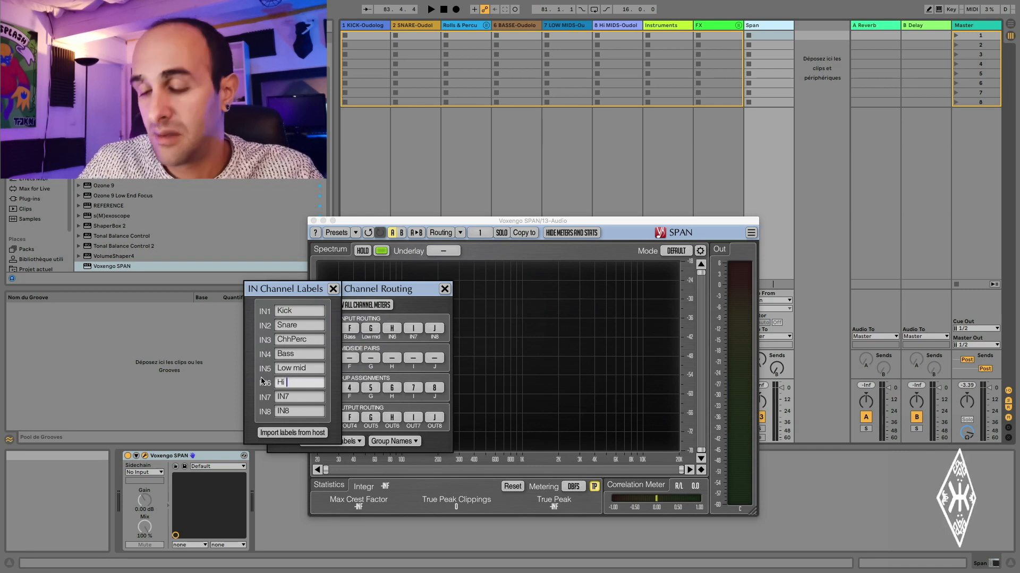
{"action": "type", "text": " mid"}
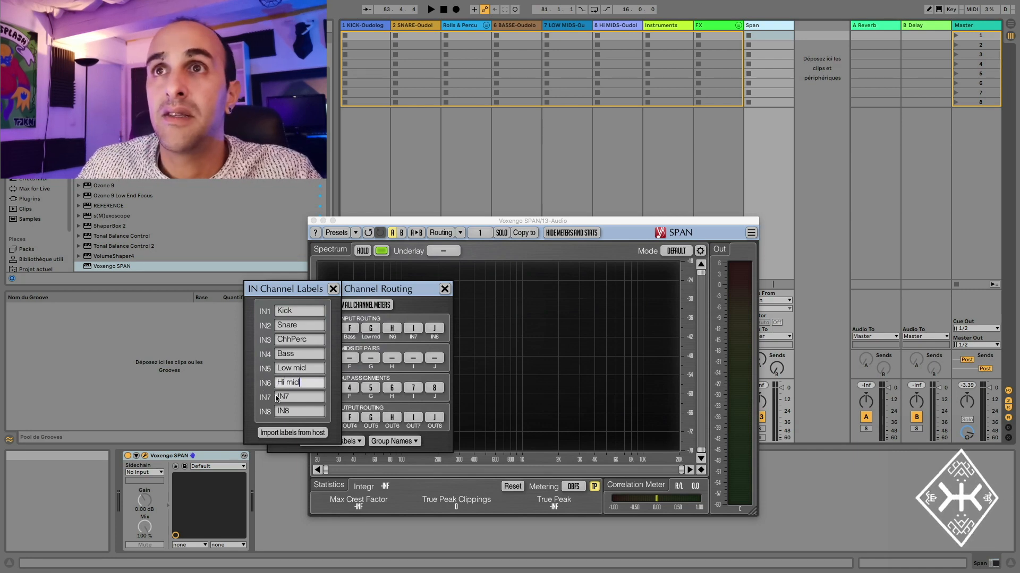
Label input channel IN7 as Instru and IN8 as Fx Vox
{"action": "left_click", "coordinate": [292, 398]}
{"action": "type", "text": "Ins"}
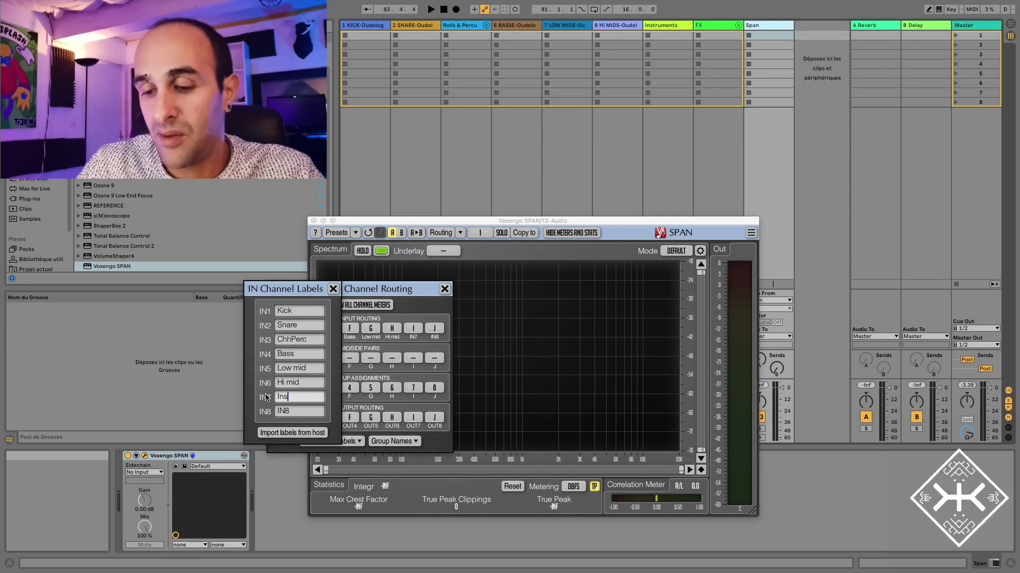
{"action": "type", "text": "tru"}
{"action": "left_click", "coordinate": [274, 411]}
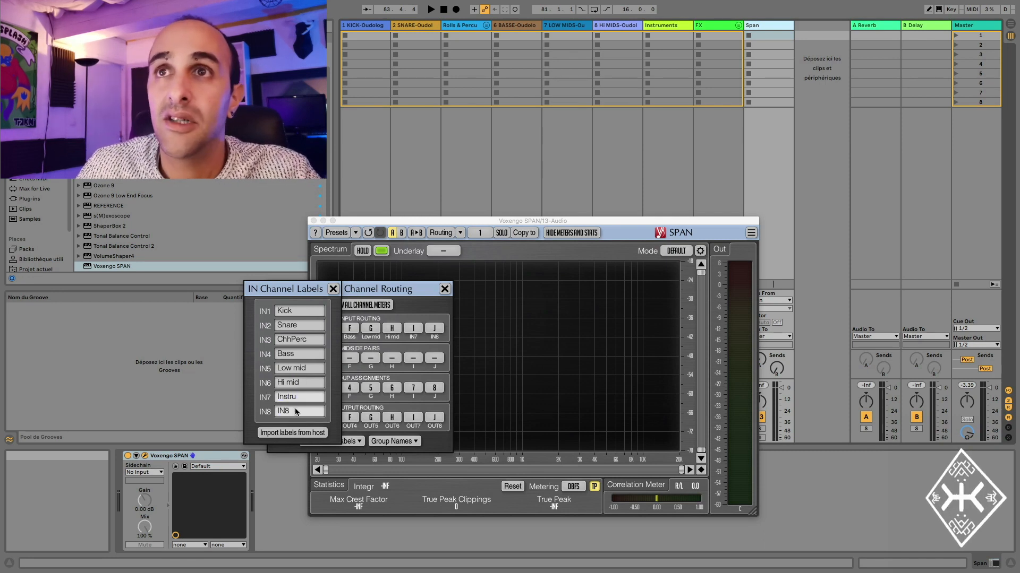
{"action": "type", "text": "Fx Vox"}
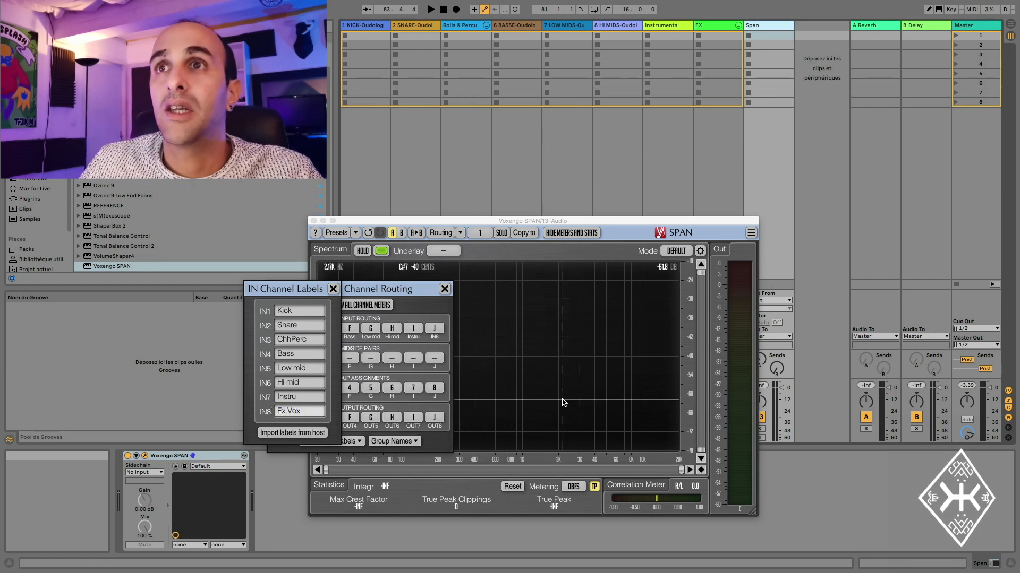
Open the group names and name Group 1 kick and Group 2 Snare
{"action": "left_click", "coordinate": [402, 442]}
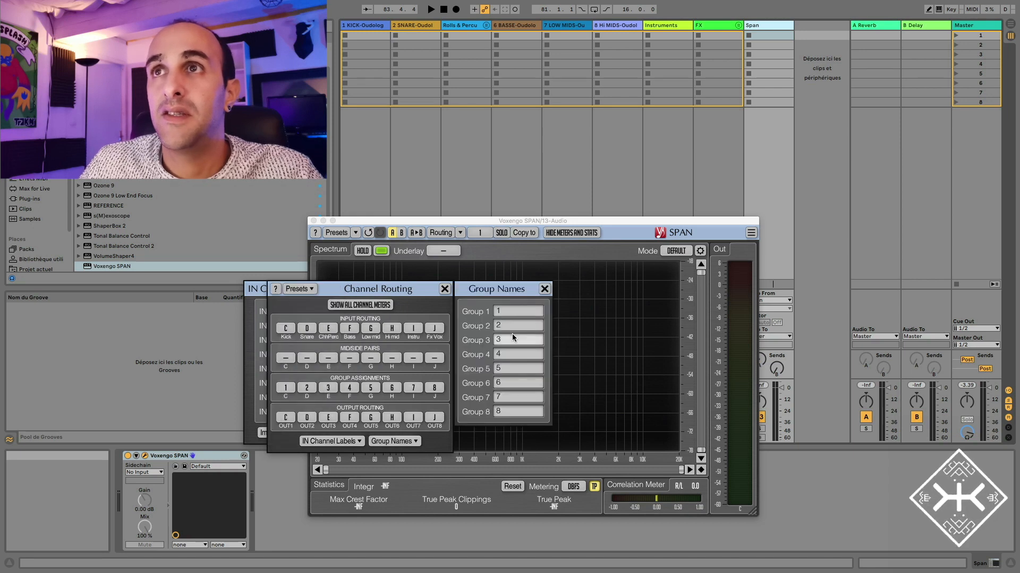
{"action": "left_click", "coordinate": [515, 307]}
{"action": "type", "text": "kick"}
{"action": "left_click", "coordinate": [509, 328]}
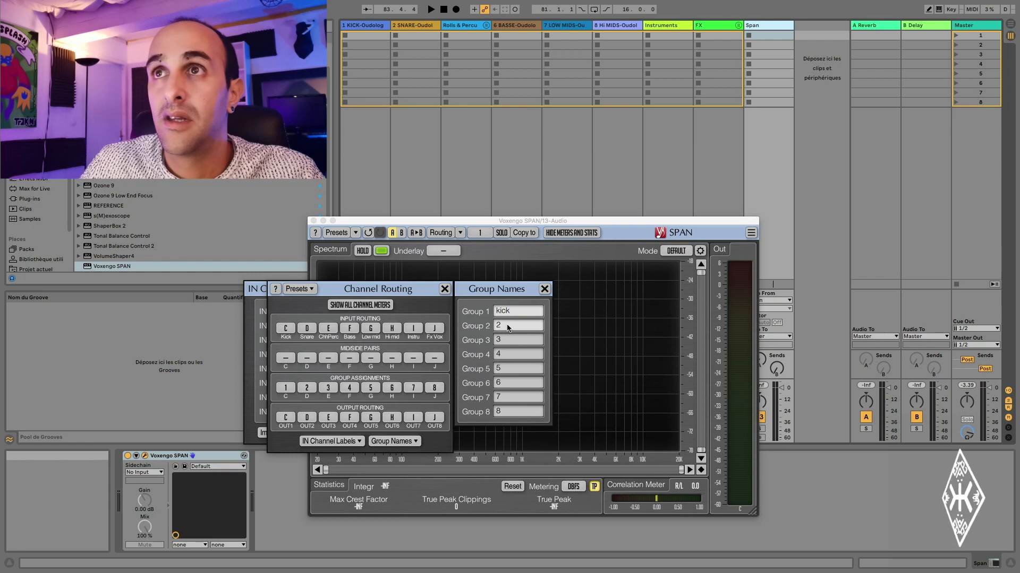
{"action": "type", "text": "Snare"}
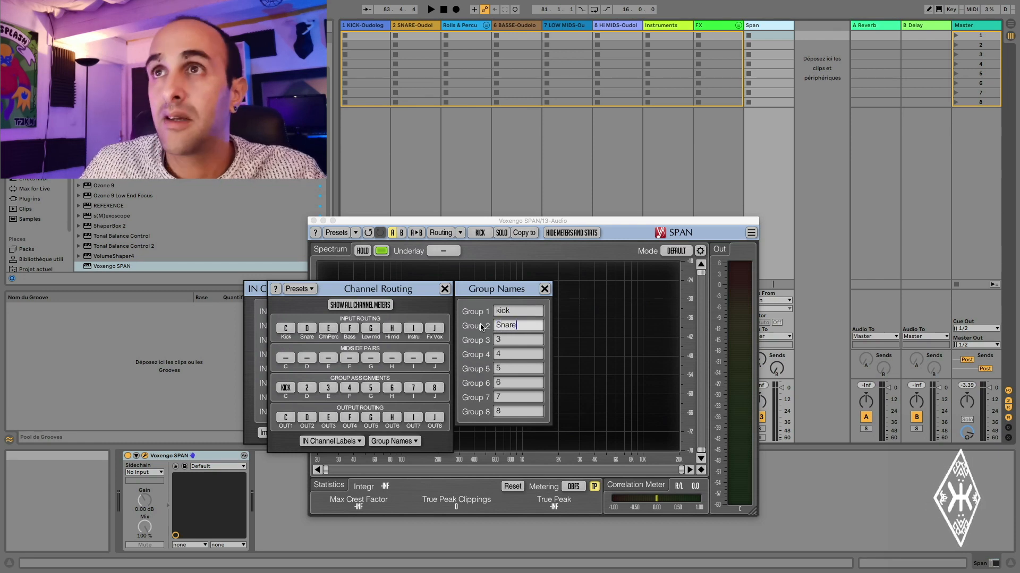
Name Group 3 Chhperc and Group 4 Bass
{"action": "left_click_drag", "start_coordinate": [503, 341], "coordinate": [480, 340]}
{"action": "type", "text": "Chhperc"}
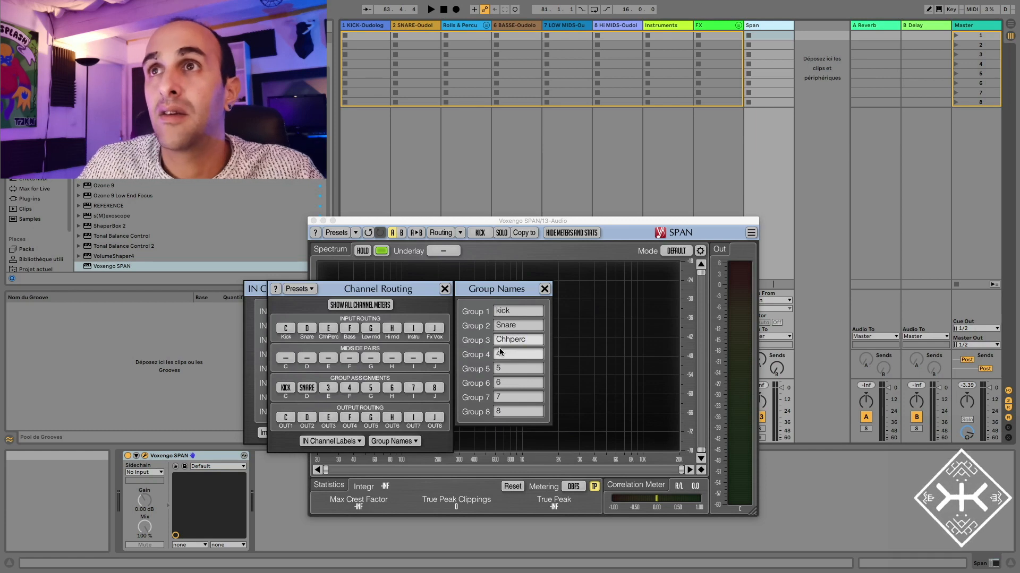
{"action": "left_click_drag", "start_coordinate": [500, 351], "coordinate": [481, 353]}
{"action": "type", "text": "Bass"}
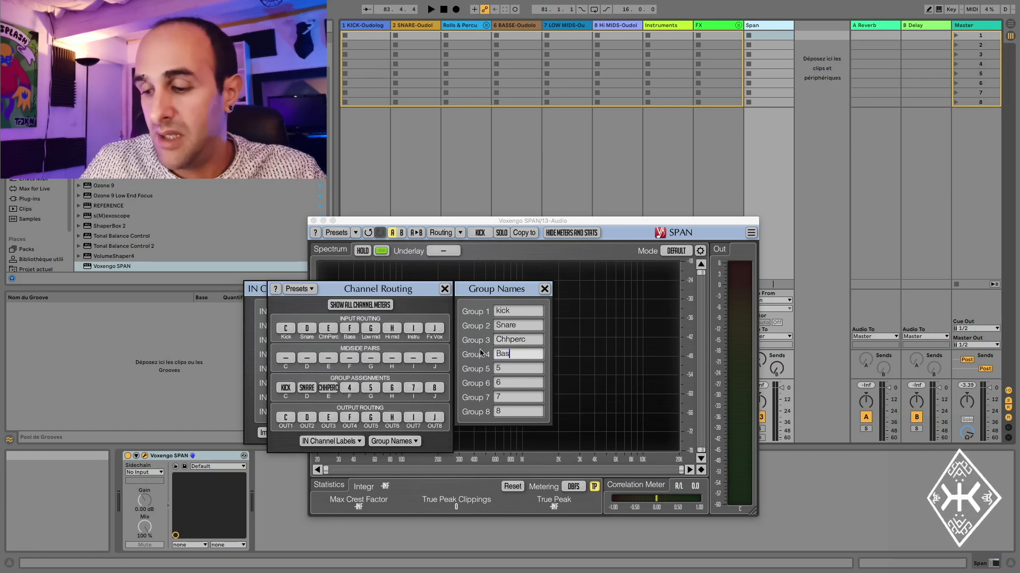
Name Group 5 Low mid and Group 6 Hi mid
{"action": "left_click", "coordinate": [508, 370]}
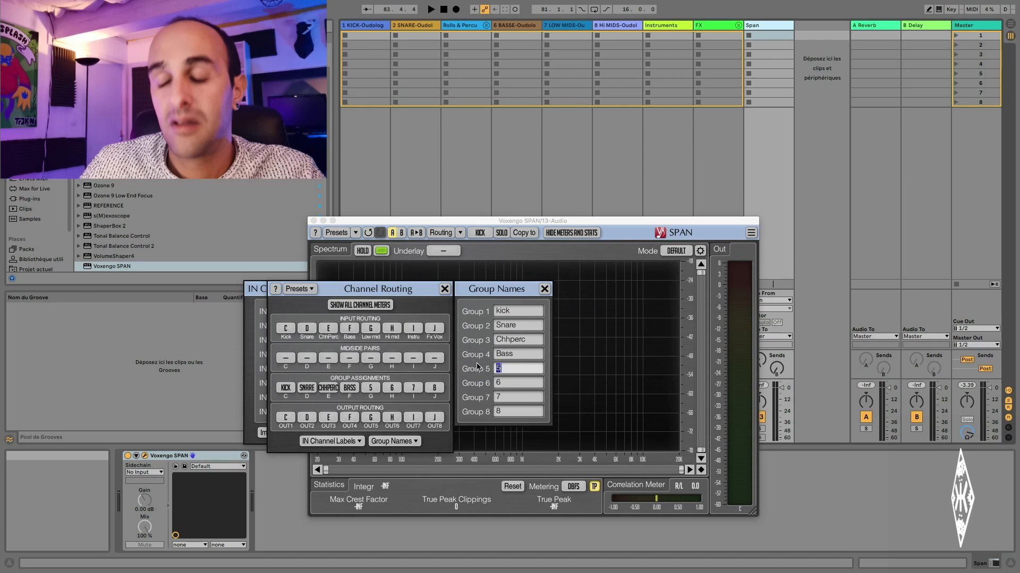
{"action": "type", "text": "Low mid"}
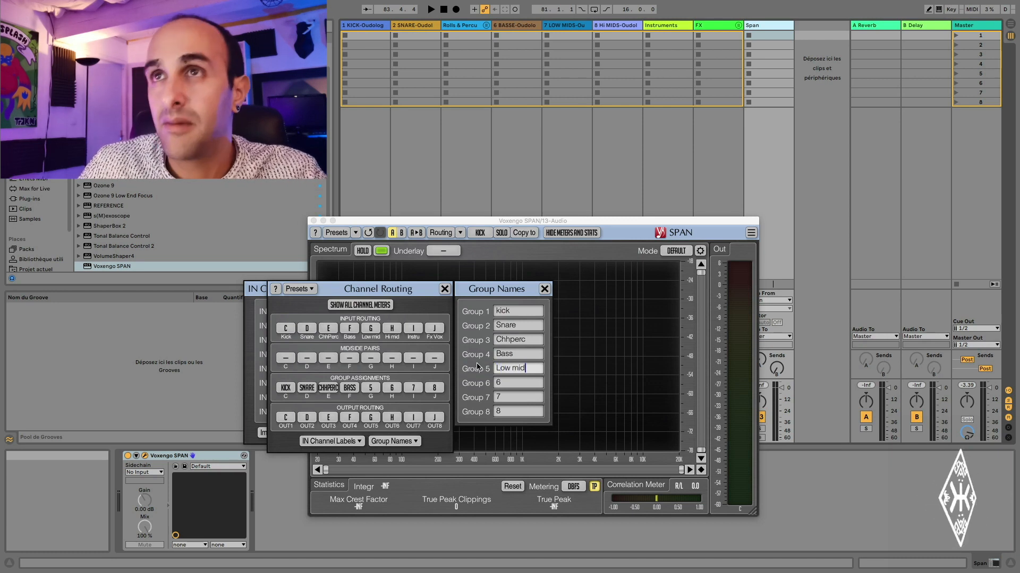
{"action": "left_click", "coordinate": [502, 382]}
{"action": "type", "text": "Hi mid"}
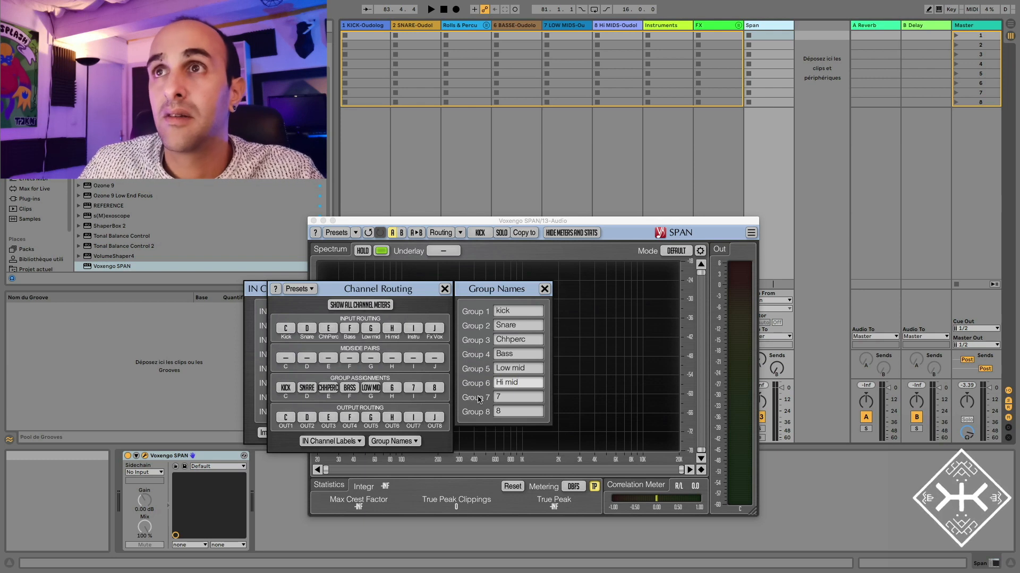
Name Group 7 Instr and Group 8 Fx vox, and close the group names and channel routing windows
{"action": "key", "text": "Tab"}
{"action": "type", "text": "Instr"}
{"action": "key", "text": "Tab"}
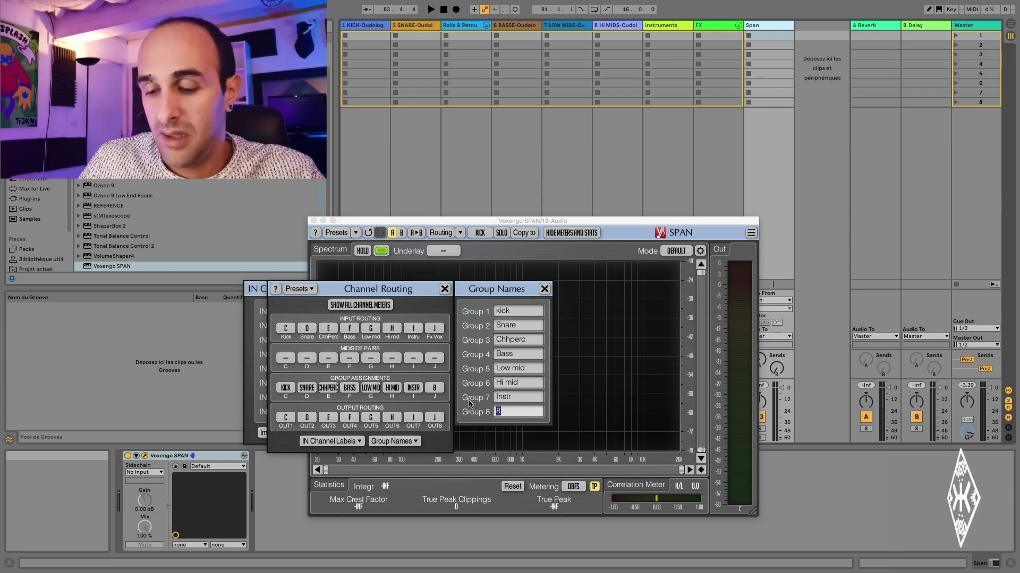
{"action": "type", "text": "Fx vox"}
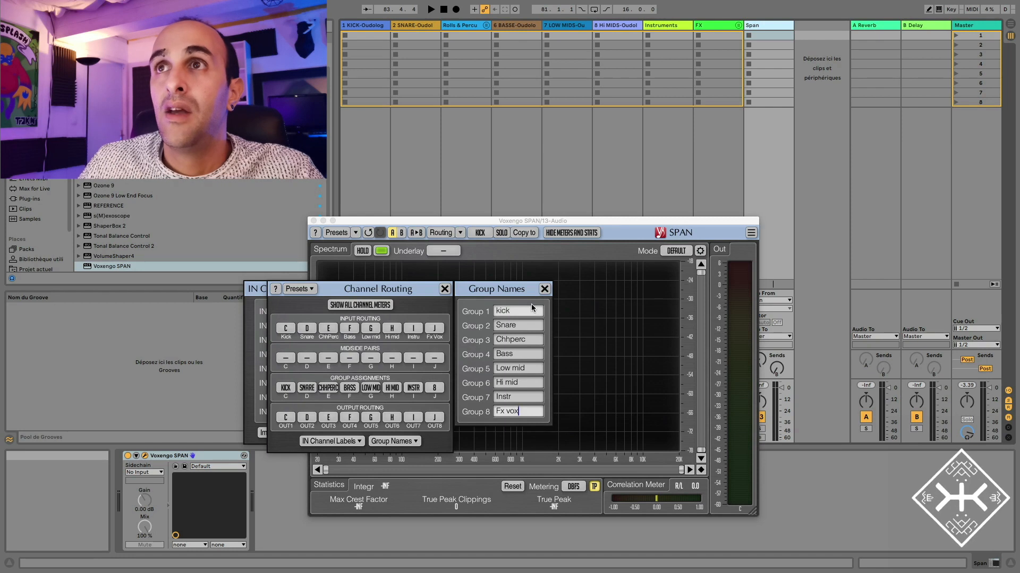
{"action": "left_click", "coordinate": [544, 289]}
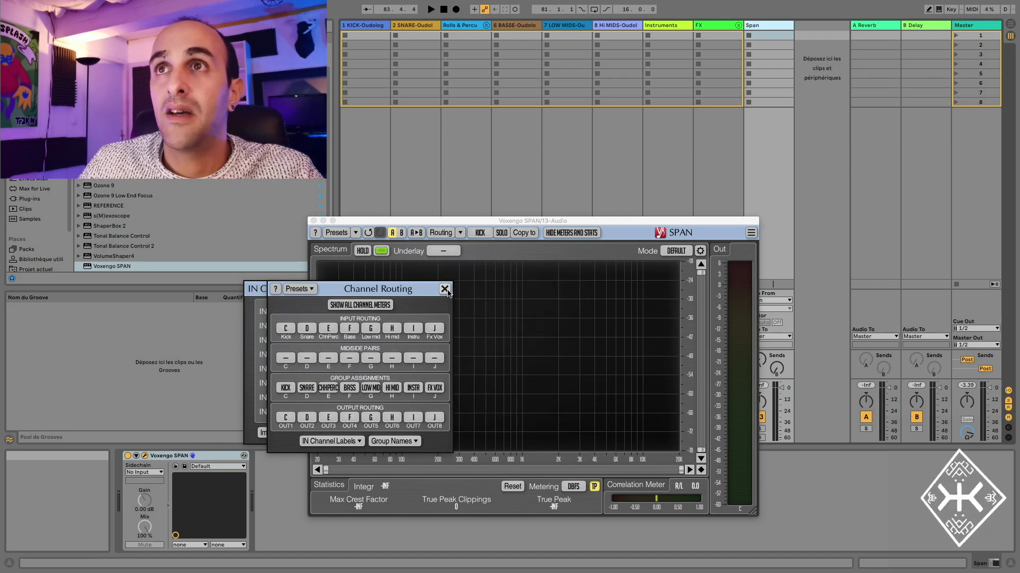
{"action": "left_click", "coordinate": [444, 289]}
Set the kick group's spectrum colour to blue and close the SPAN window
{"action": "left_click", "coordinate": [381, 251]}
{"action": "left_click", "coordinate": [383, 291]}
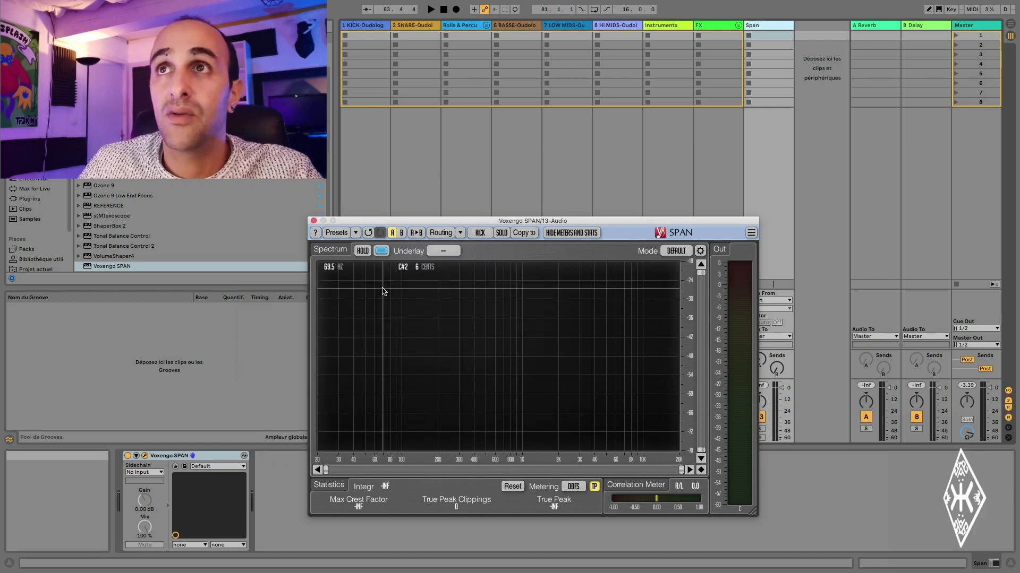
{"action": "left_click", "coordinate": [445, 252]}
{"action": "left_click", "coordinate": [594, 291]}
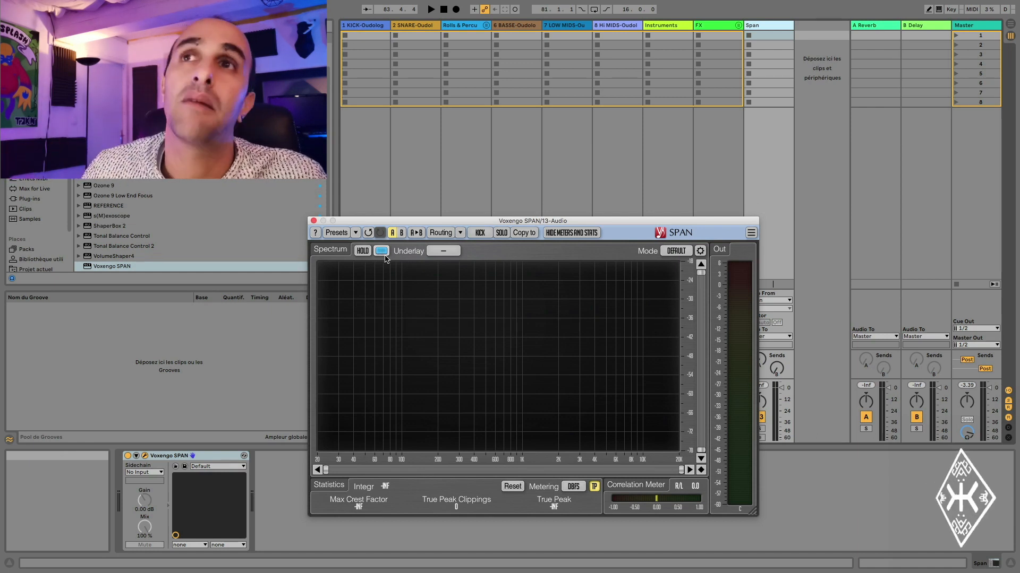
{"action": "left_click", "coordinate": [313, 222]}
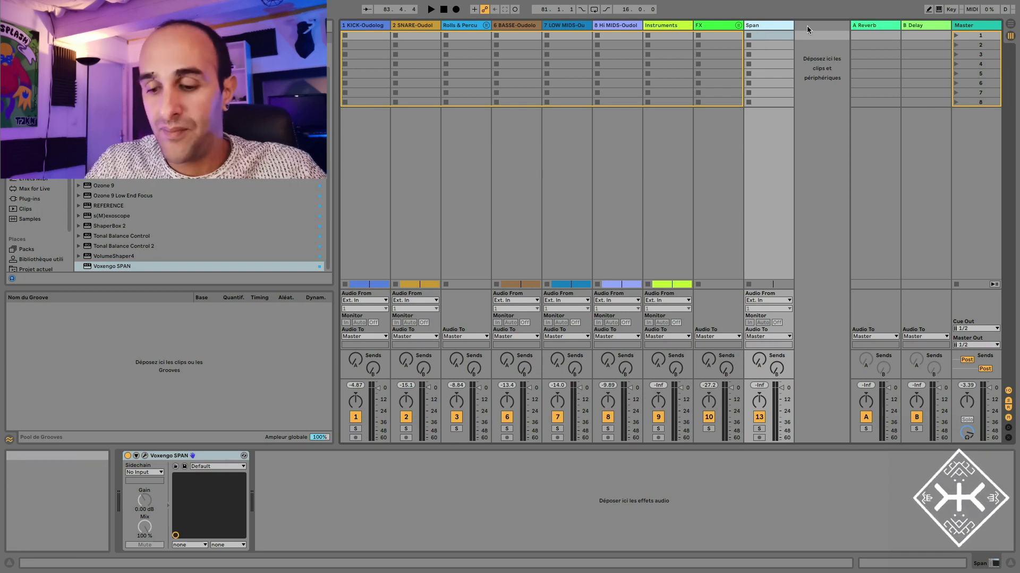
Add eight new audio tracks after the Span track
{"action": "key", "text": "ctrl+t"}
{"action": "key", "text": "ctrl+t"}
{"action": "key", "text": "ctrl+t"}
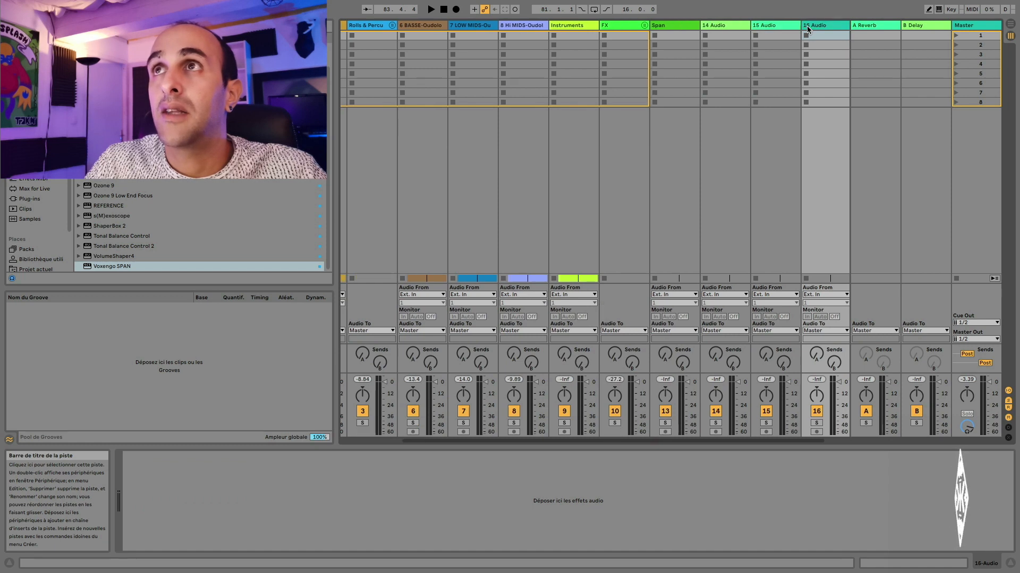
{"action": "key", "text": "ctrl+t"}
{"action": "key", "text": "ctrl+t"}
{"action": "key", "text": "ctrl+t"}
{"action": "key", "text": "ctrl+t"}
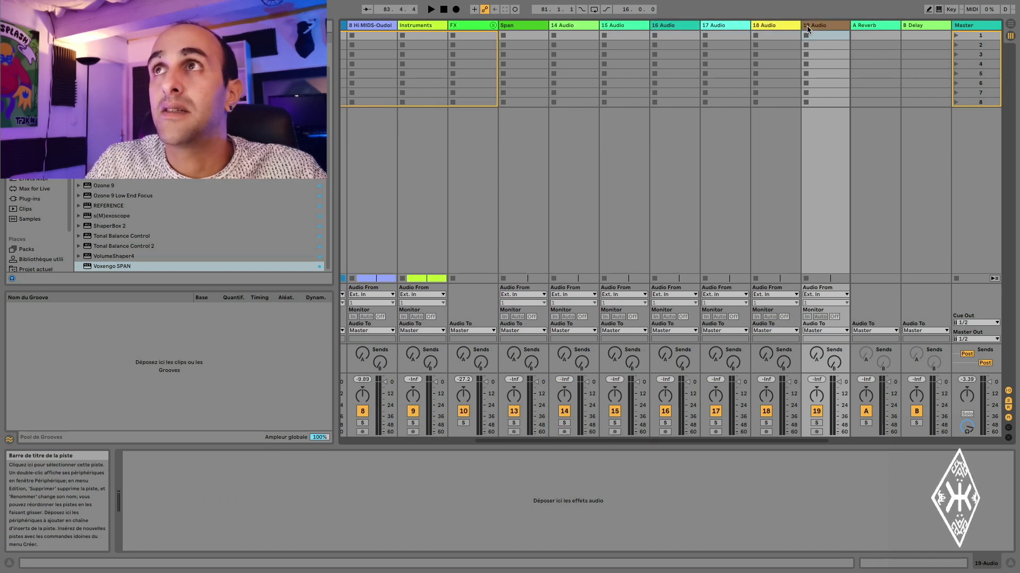
{"action": "key", "text": "ctrl+t"}
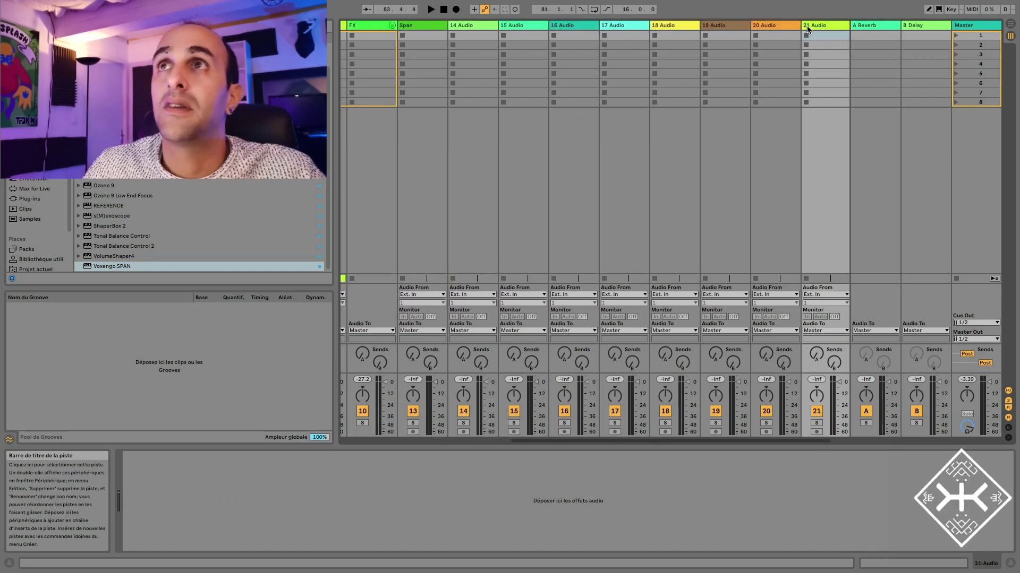
Group the Span track together with the eight new audio tracks
{"action": "left_click", "coordinate": [437, 24]}
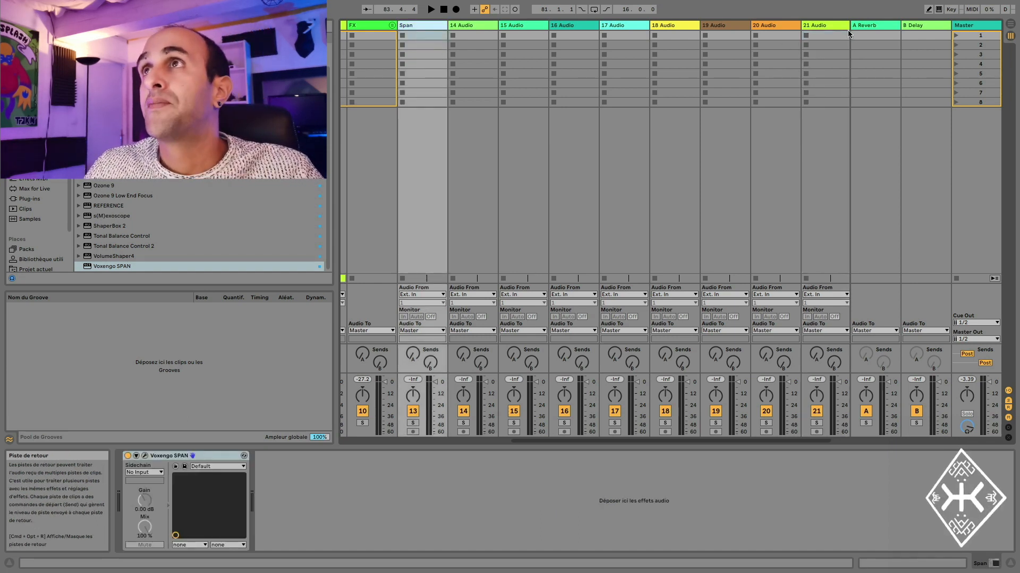
{"action": "scroll", "coordinate": [829, 30], "scroll_direction": "right", "scroll_amount": 2}
{"action": "left_click", "coordinate": [795, 26]}
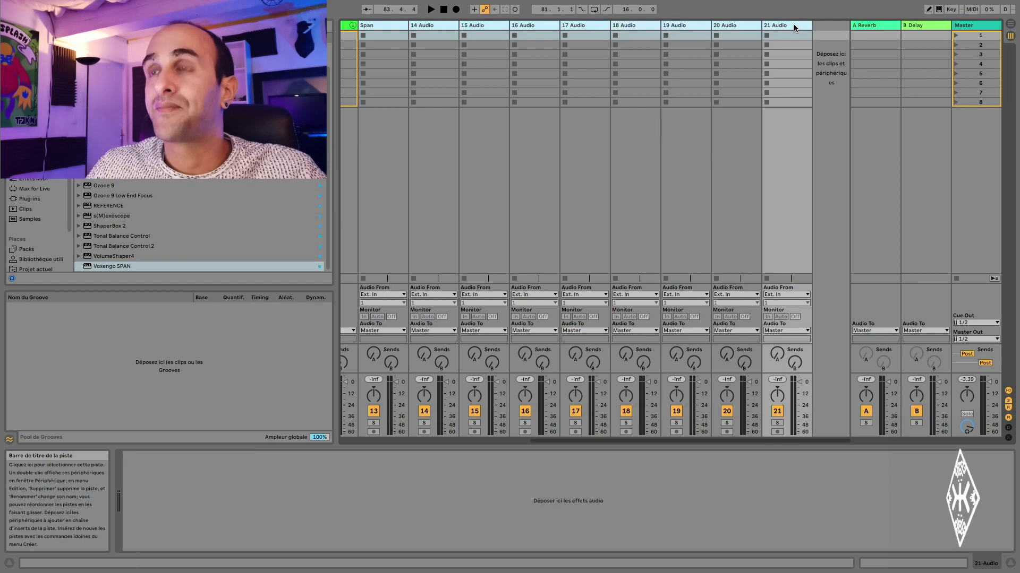
{"action": "key", "text": "ctrl+g"}
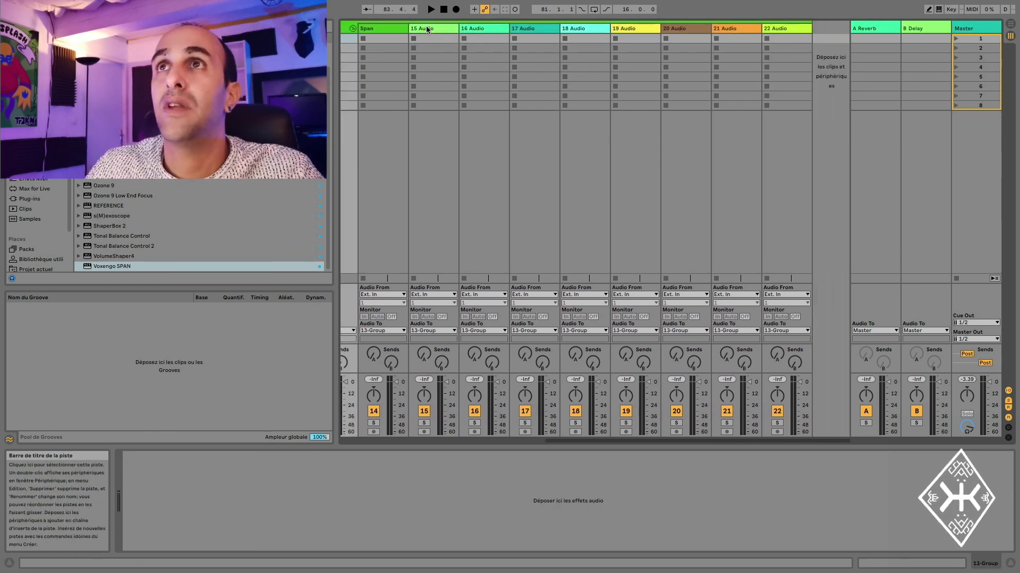
Rename audio track 15 as Kick Span and track 16 as Snare Span
{"action": "left_click", "coordinate": [426, 27]}
{"action": "type", "text": "Kick Span"}
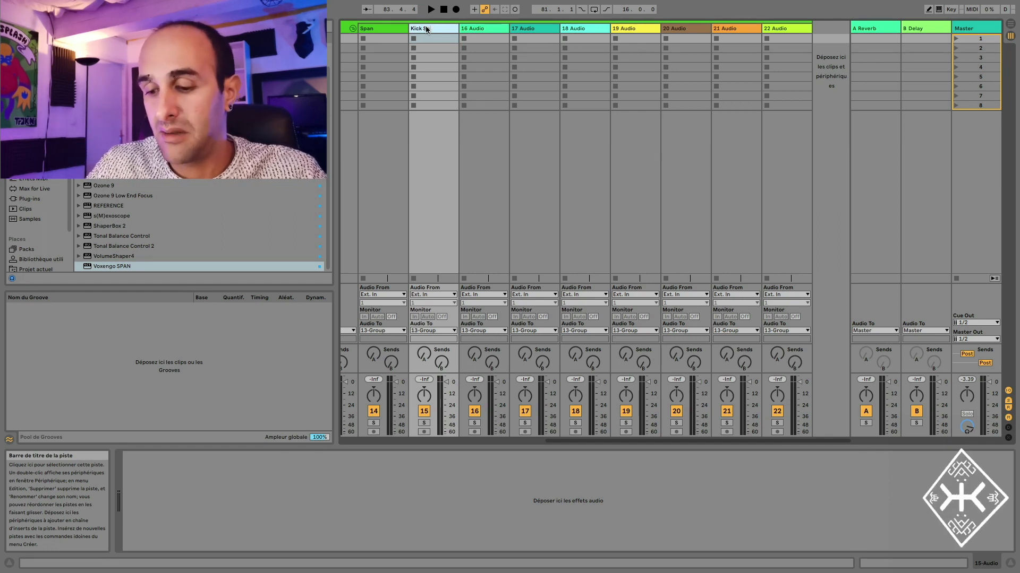
{"action": "left_click", "coordinate": [475, 29]}
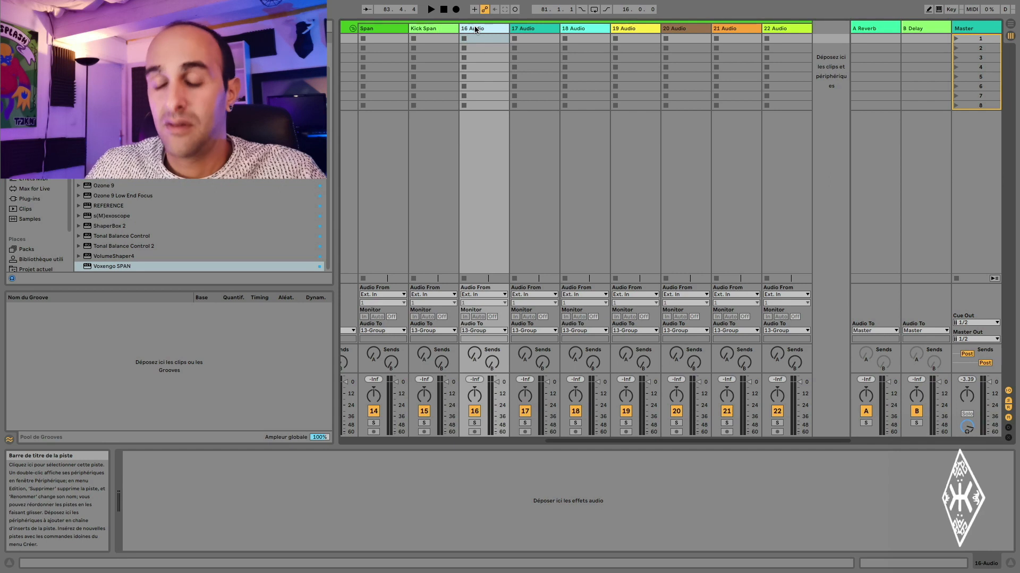
{"action": "key", "text": "ctrl+r"}
{"action": "type", "text": "Snare Sp"}
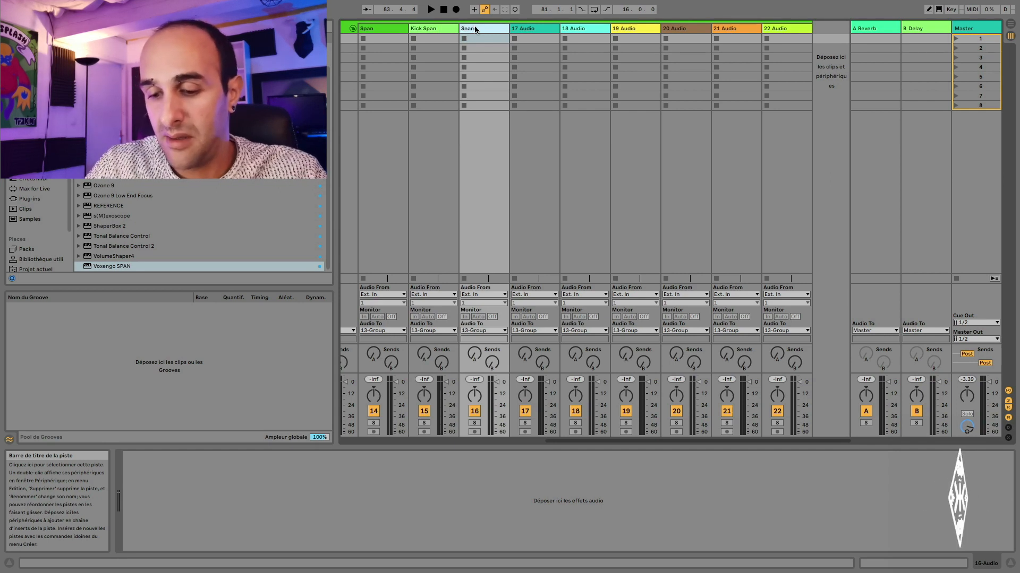
{"action": "key", "text": "Return"}
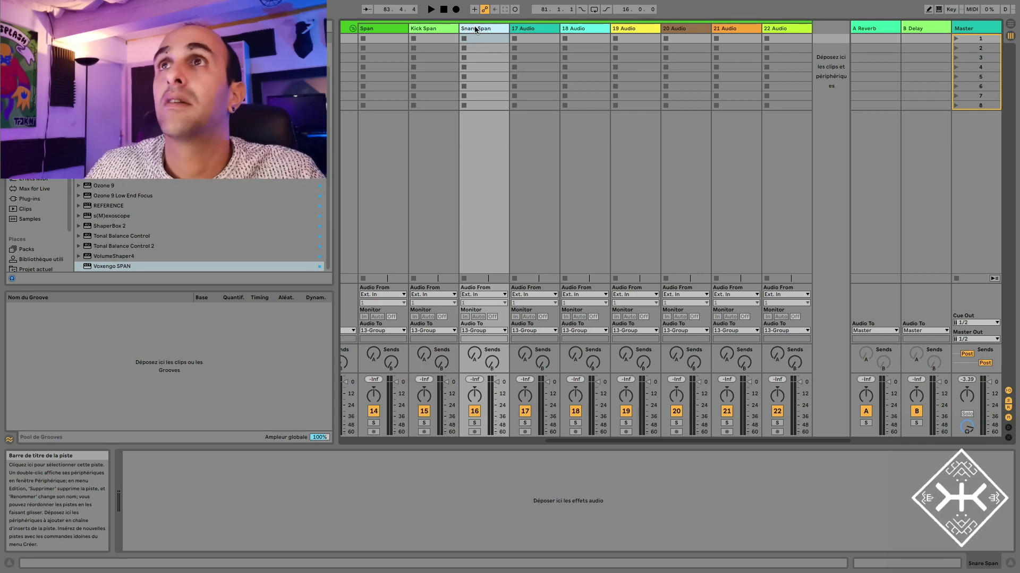
Rename audio track 17 as Chh perc span and track 18 as Bass Span
{"action": "left_click", "coordinate": [526, 29]}
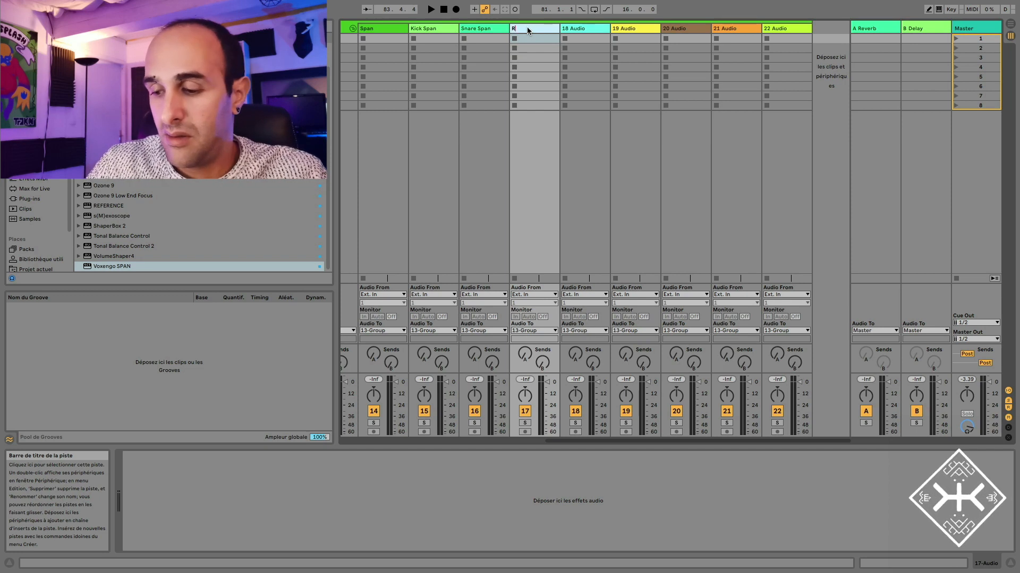
{"action": "key", "text": "BackSpace"}
{"action": "key", "text": "BackSpace"}
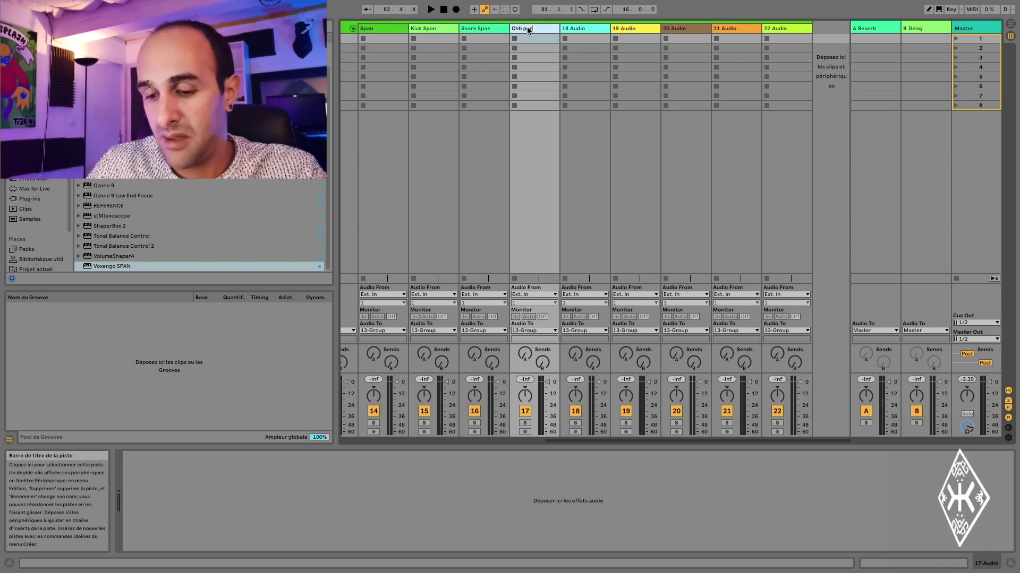
{"action": "type", "text": "Chh perc span"}
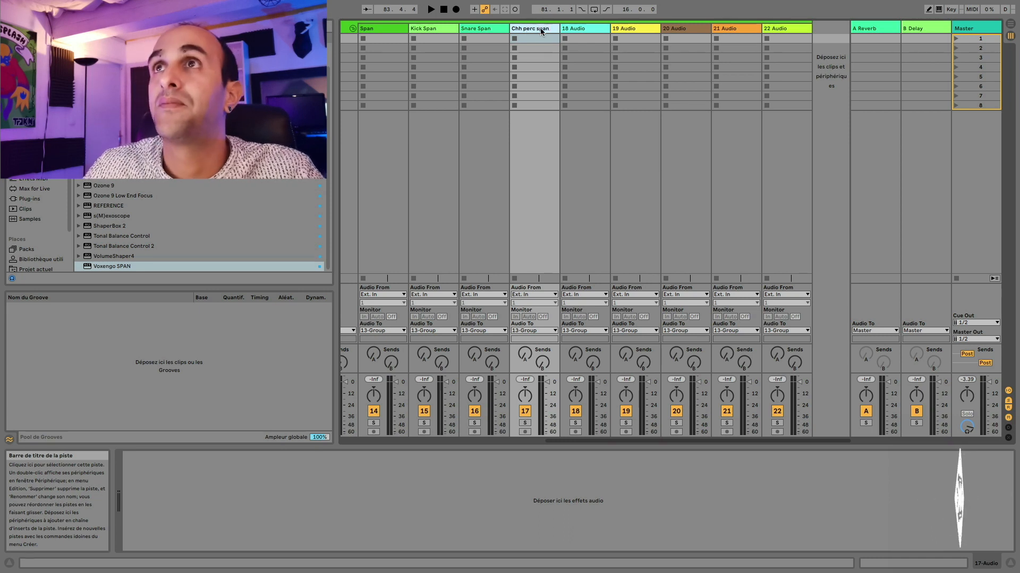
{"action": "left_click", "coordinate": [576, 28]}
{"action": "key", "text": "ctrl+r"}
{"action": "type", "text": "Ba"}
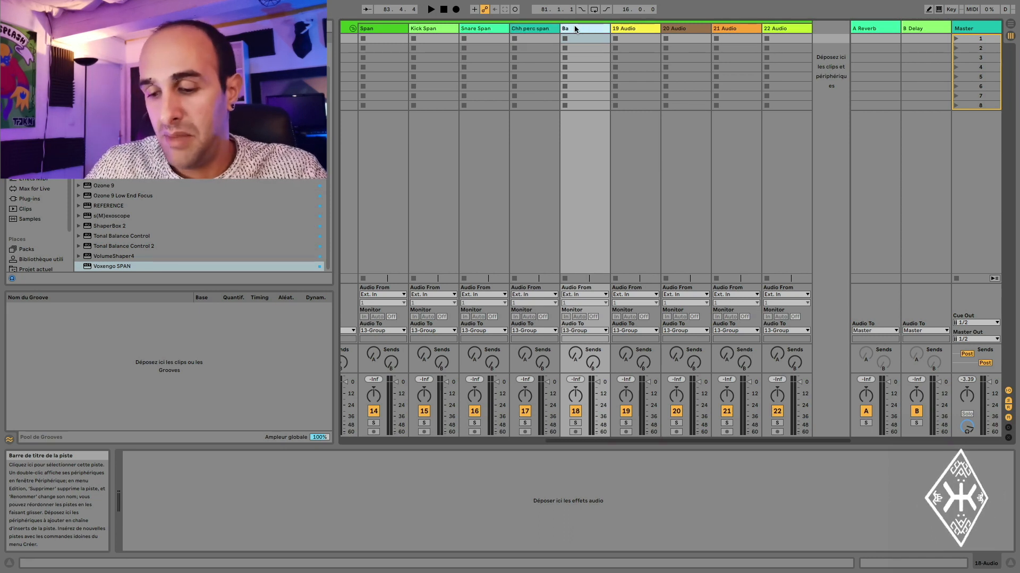
{"action": "type", "text": "ss Span"}
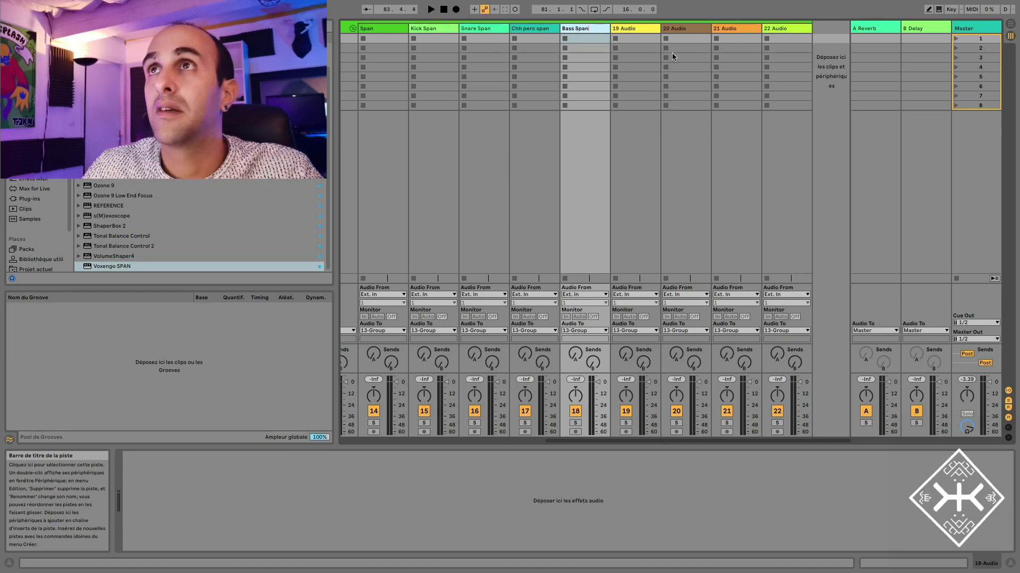
Rename audio track 19 as Low Mid Span and track 20 as Hi mid span
{"action": "left_click", "coordinate": [633, 30]}
{"action": "key", "text": "ctrl+r"}
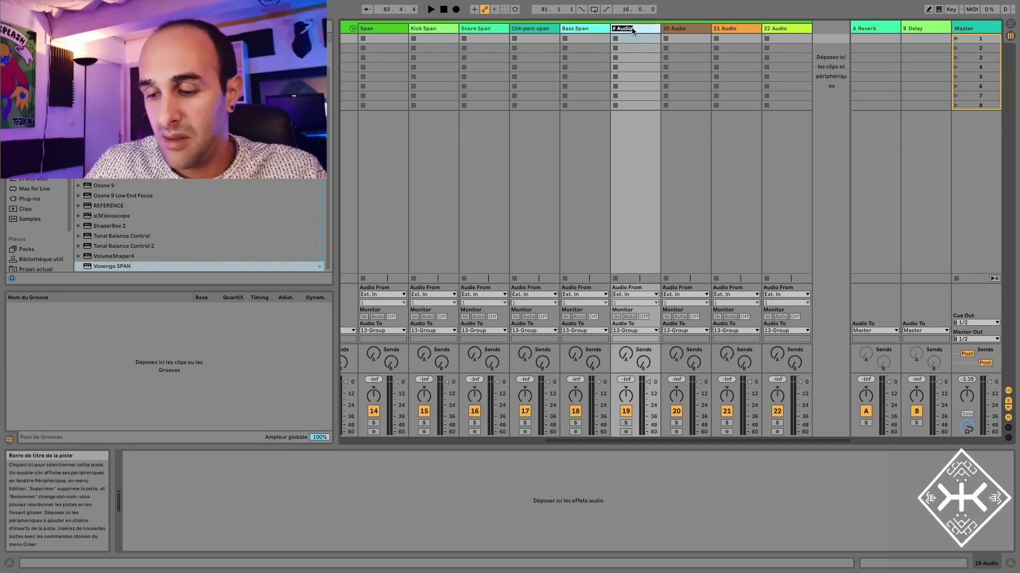
{"action": "type", "text": "Low Mid Span"}
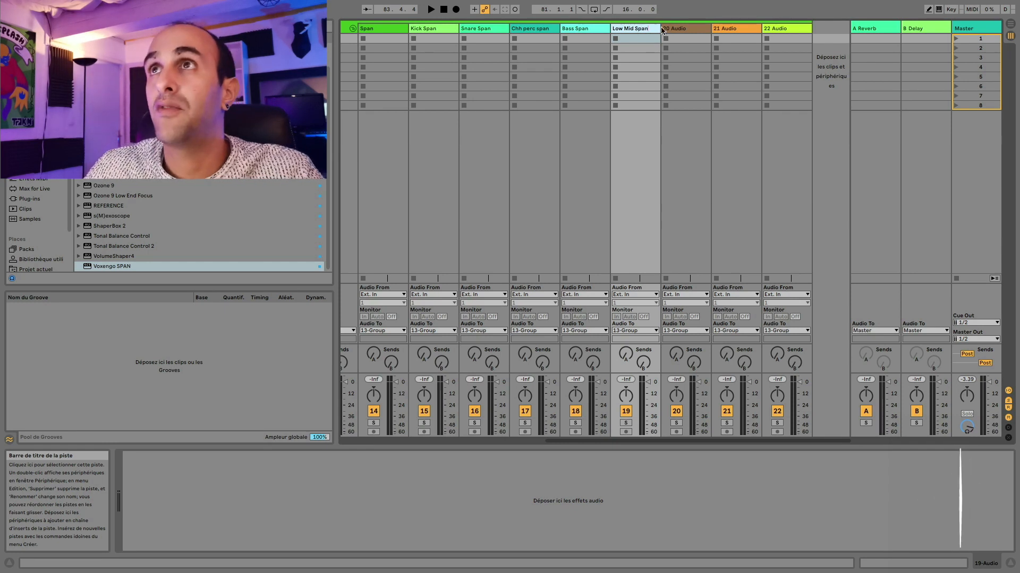
{"action": "left_click", "coordinate": [674, 30]}
{"action": "key", "text": "ctrl+r"}
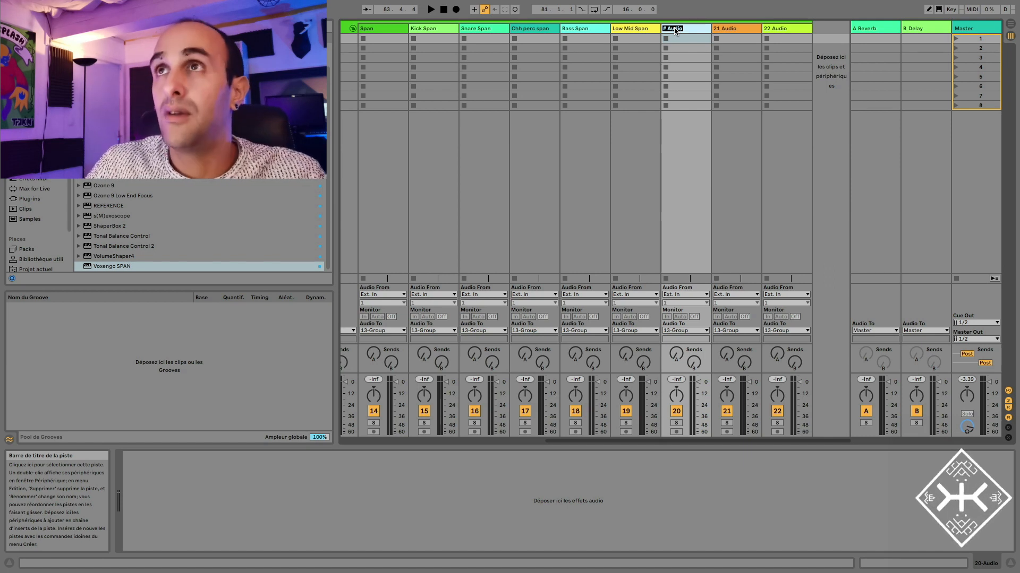
{"action": "type", "text": "Hi"}
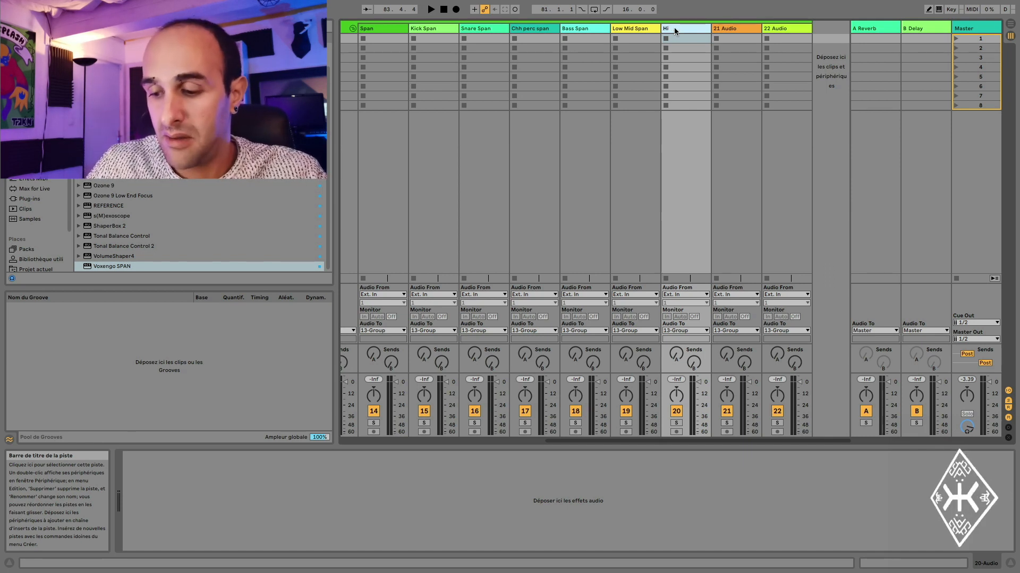
{"action": "type", "text": " mid span"}
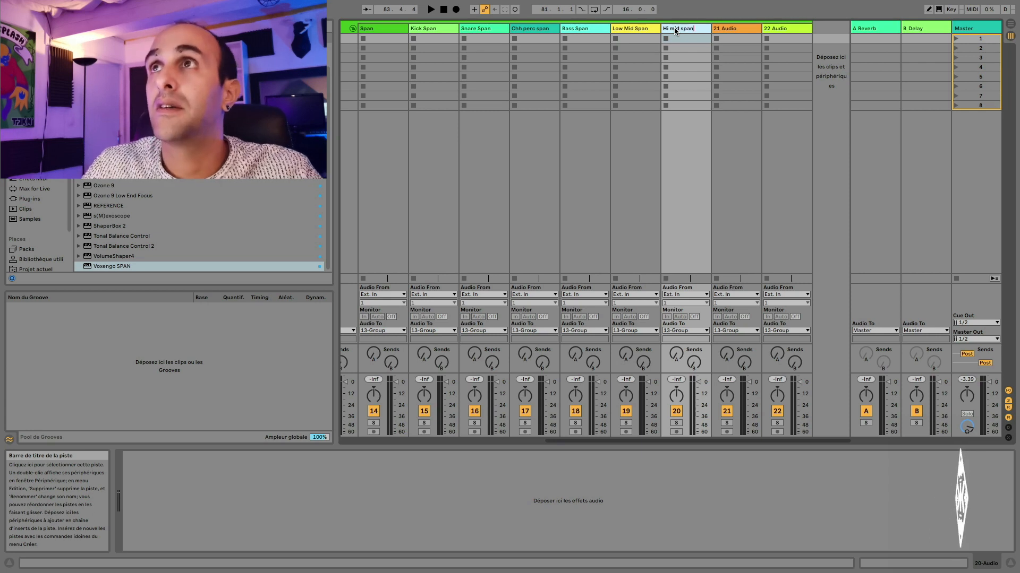
Rename audio track 21 as Inst and track 22 as Fx voc
{"action": "left_click", "coordinate": [729, 28]}
{"action": "key", "text": "ctrl+r"}
{"action": "type", "text": "Ins"}
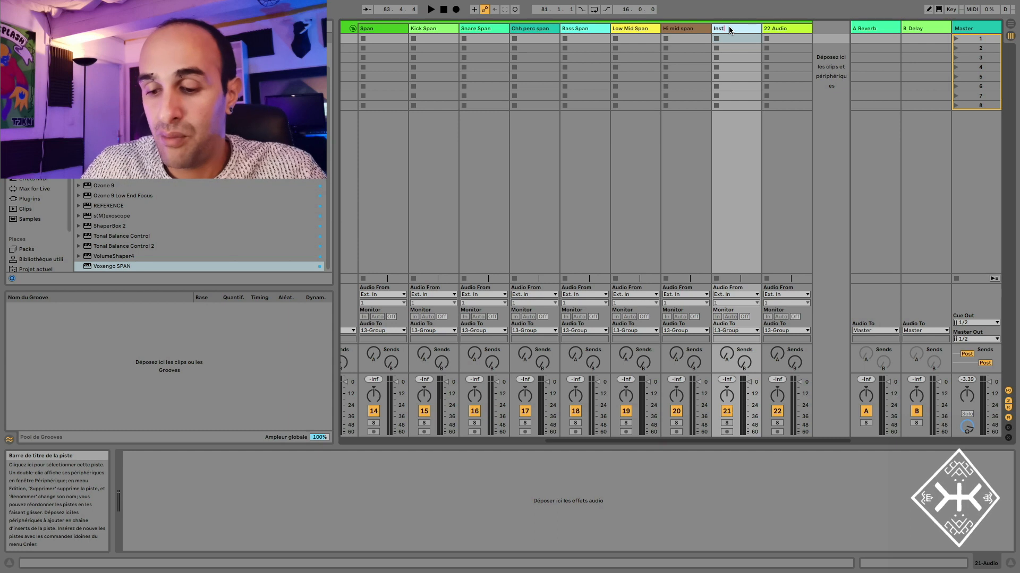
{"action": "type", "text": "t"}
{"action": "left_click", "coordinate": [782, 26]}
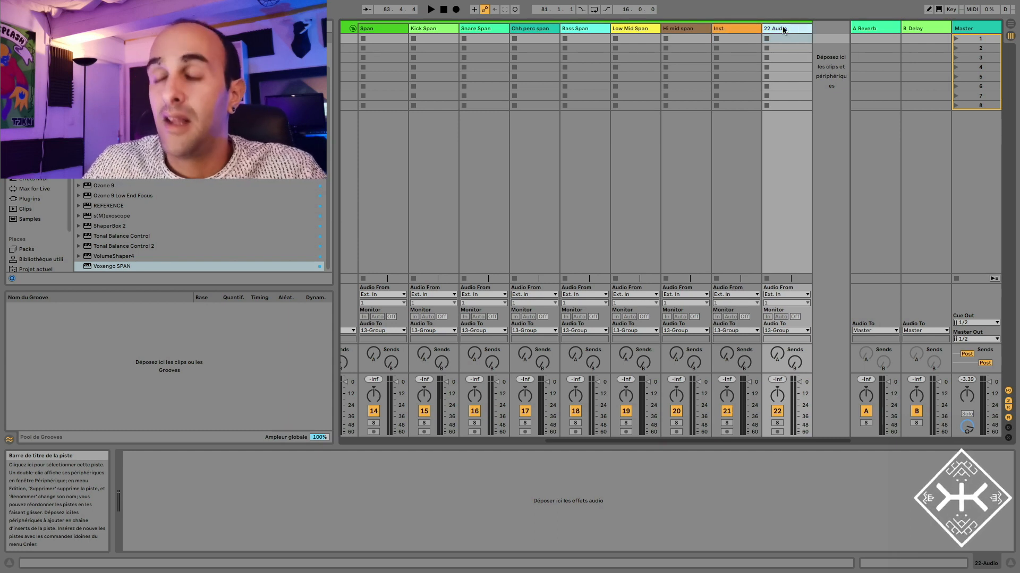
{"action": "key", "text": "ctrl+r"}
{"action": "type", "text": "Fx vo"}
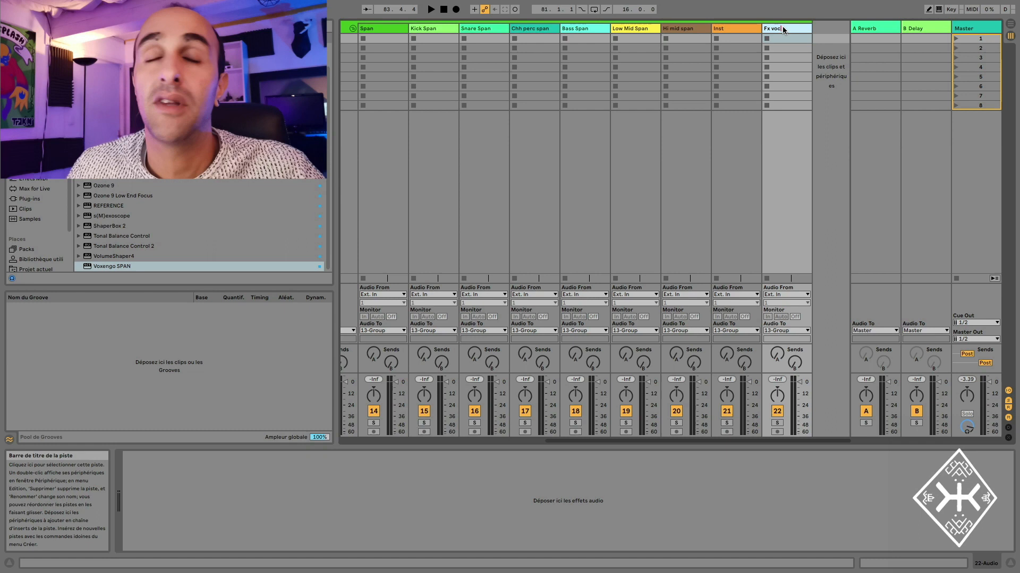
Route the audio output of the Kick Span, Snare Span and Chh perc span tracks to the Span track
{"action": "left_click", "coordinate": [396, 29]}
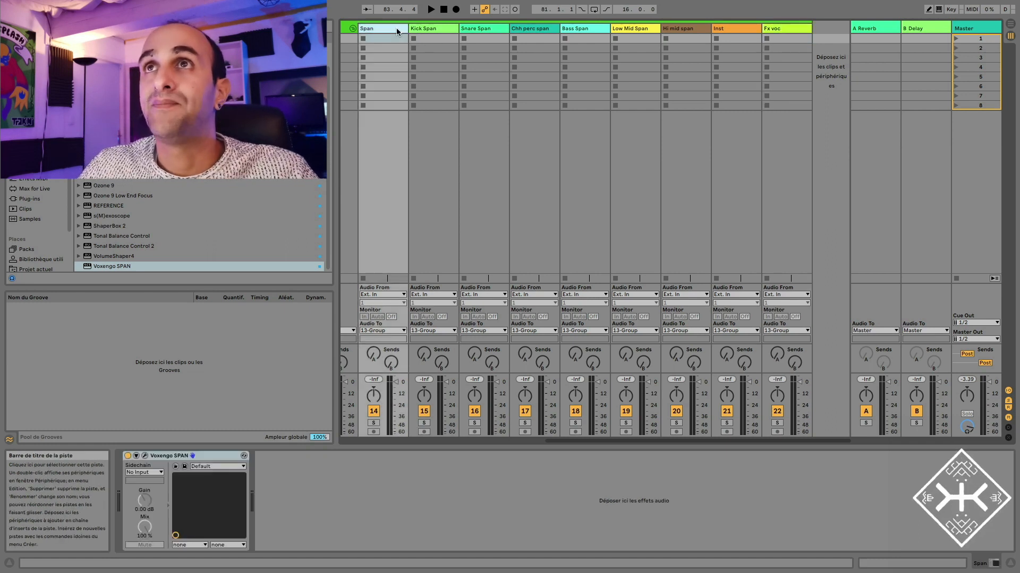
{"action": "scroll", "coordinate": [441, 104], "scroll_direction": "left", "scroll_amount": 5}
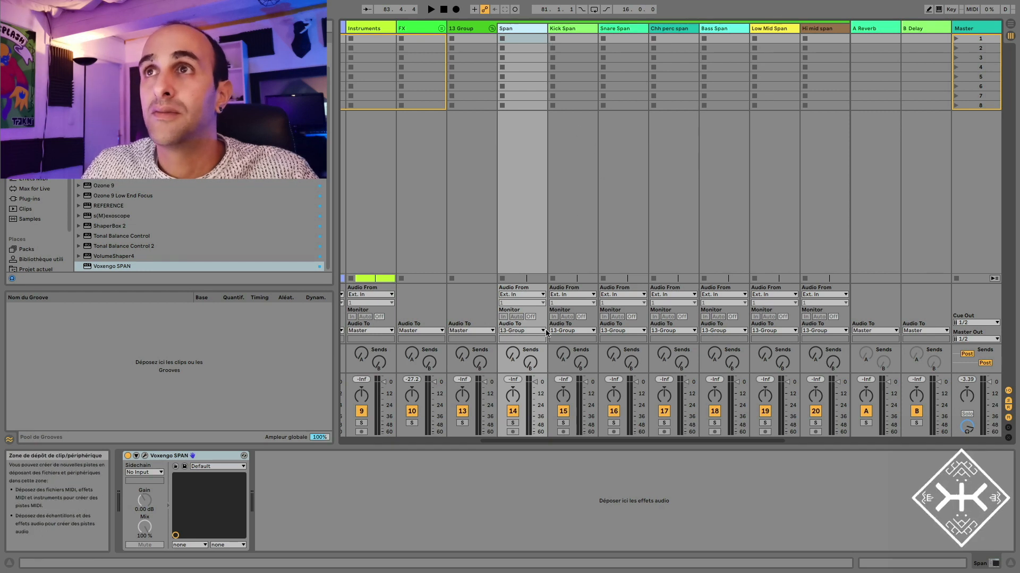
{"action": "left_click", "coordinate": [578, 331]}
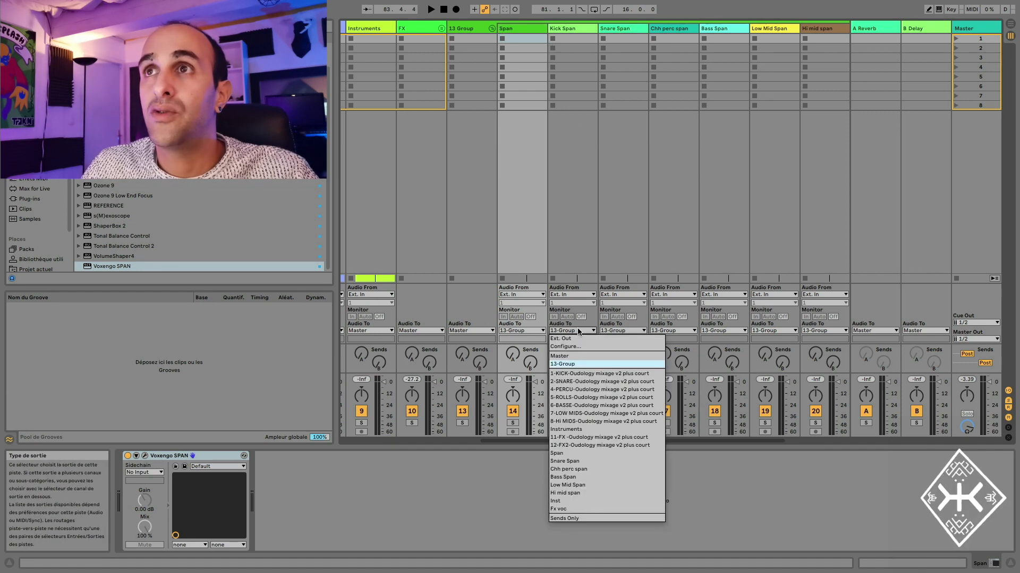
{"action": "left_click", "coordinate": [570, 455]}
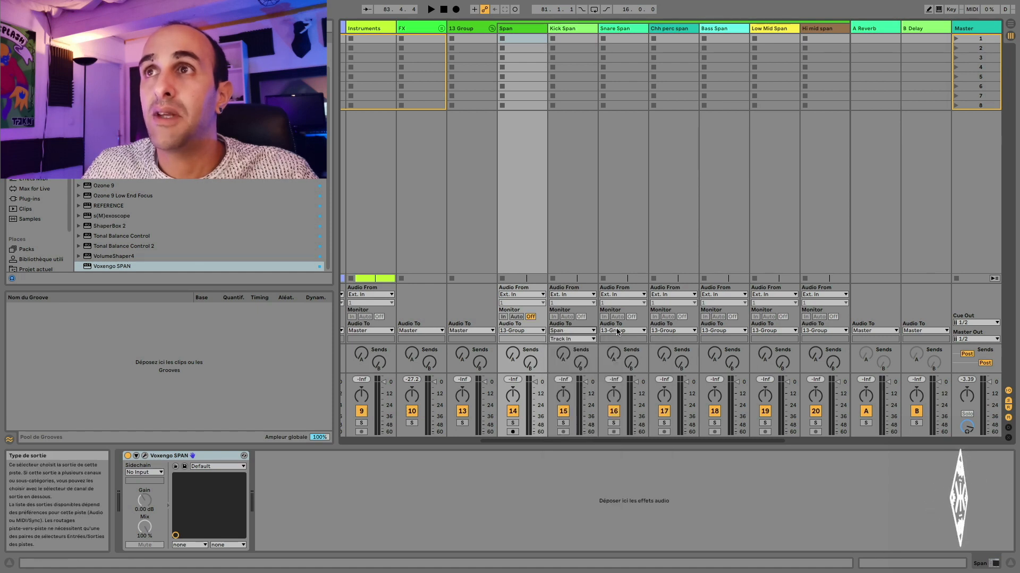
{"action": "left_click", "coordinate": [622, 331]}
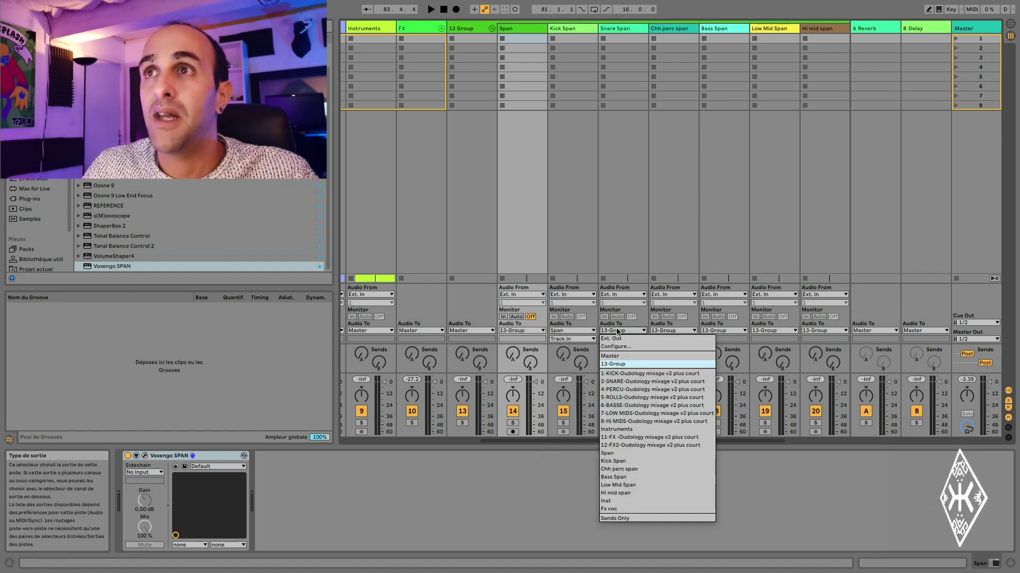
{"action": "left_click", "coordinate": [608, 453]}
{"action": "left_click", "coordinate": [672, 332]}
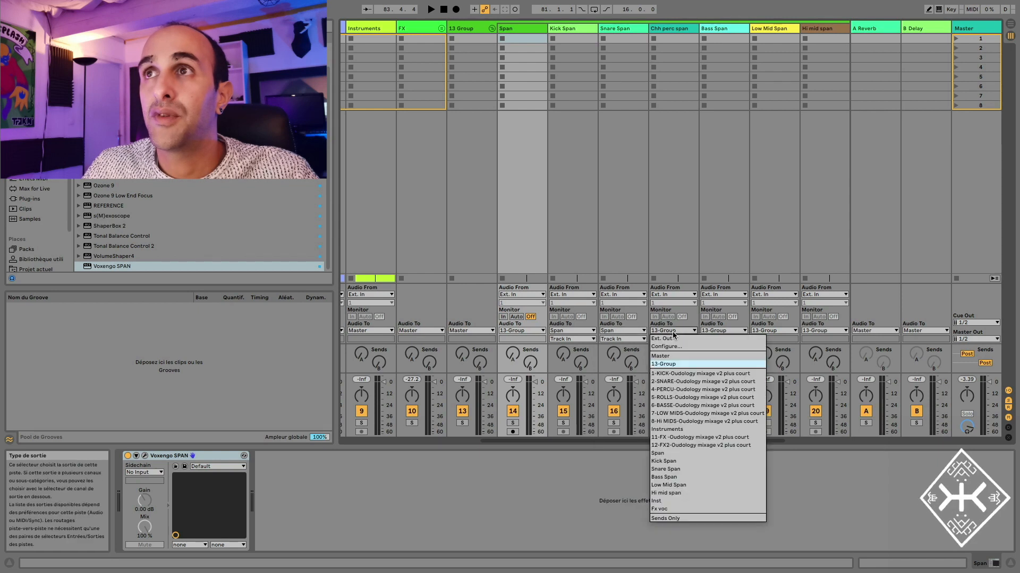
{"action": "left_click", "coordinate": [674, 454]}
Send the output of the Bass Span, Low Mid Span and Hi mid span tracks to the Span track
{"action": "left_click", "coordinate": [724, 331]}
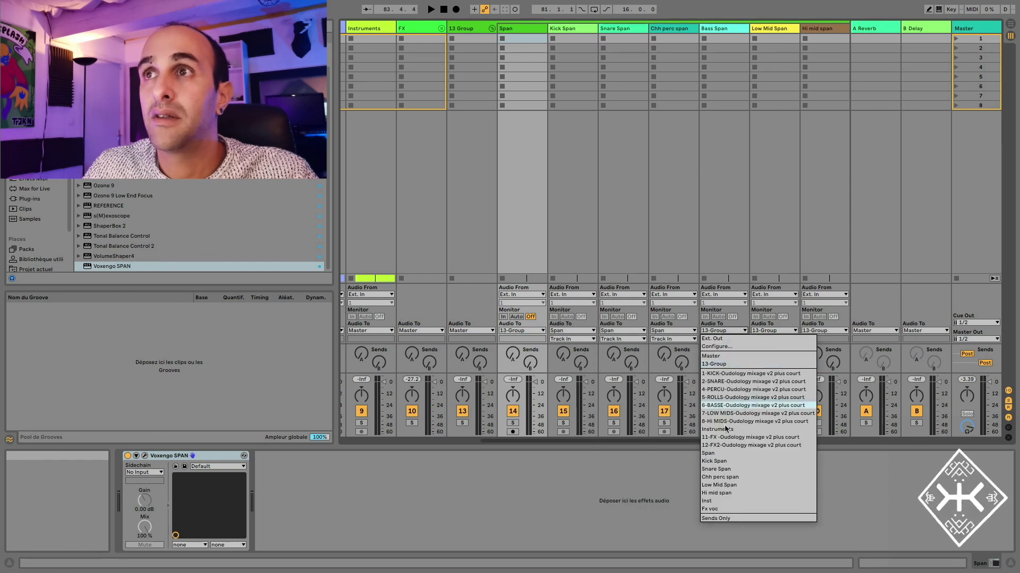
{"action": "left_click", "coordinate": [717, 454]}
{"action": "left_click", "coordinate": [773, 330]}
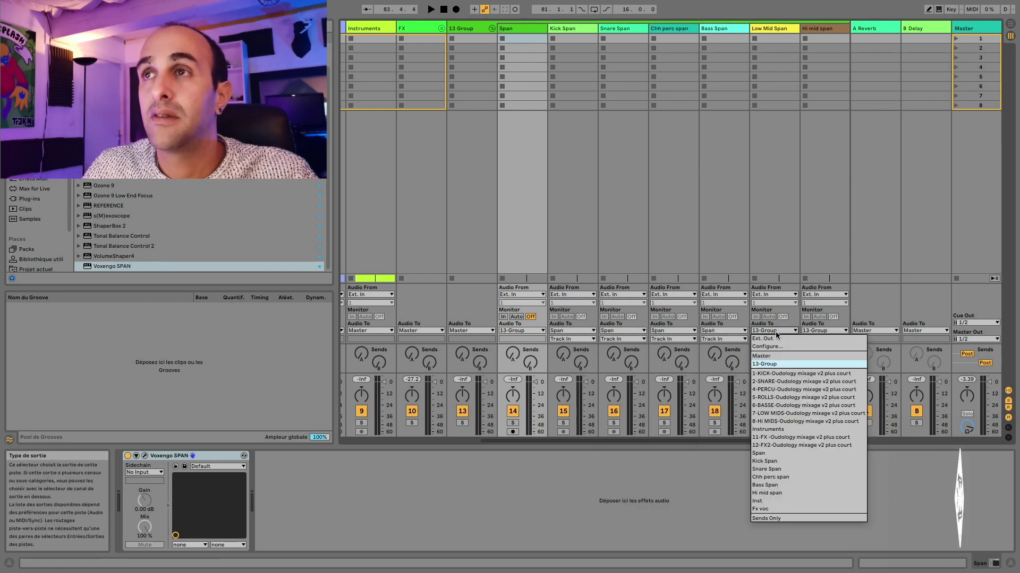
{"action": "left_click", "coordinate": [768, 455]}
{"action": "left_click", "coordinate": [812, 330]}
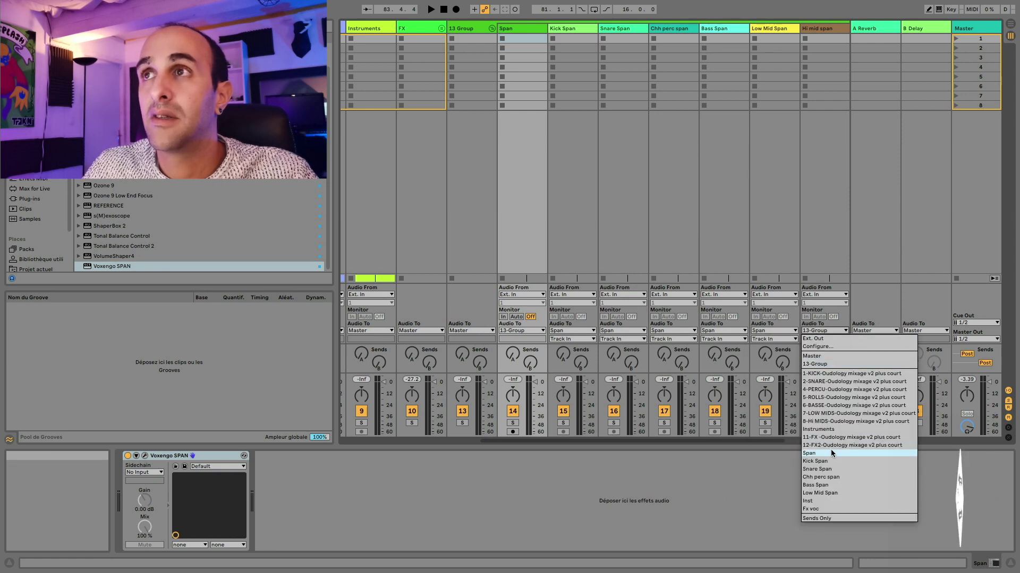
{"action": "left_click", "coordinate": [830, 449]}
Set the Inst and Fx voc tracks to output to the Span track
{"action": "scroll", "coordinate": [771, 314], "scroll_direction": "right", "scroll_amount": 2}
{"action": "scroll", "coordinate": [770, 313], "scroll_direction": "right", "scroll_amount": 1}
{"action": "left_click", "coordinate": [735, 330]}
{"action": "left_click", "coordinate": [731, 453]}
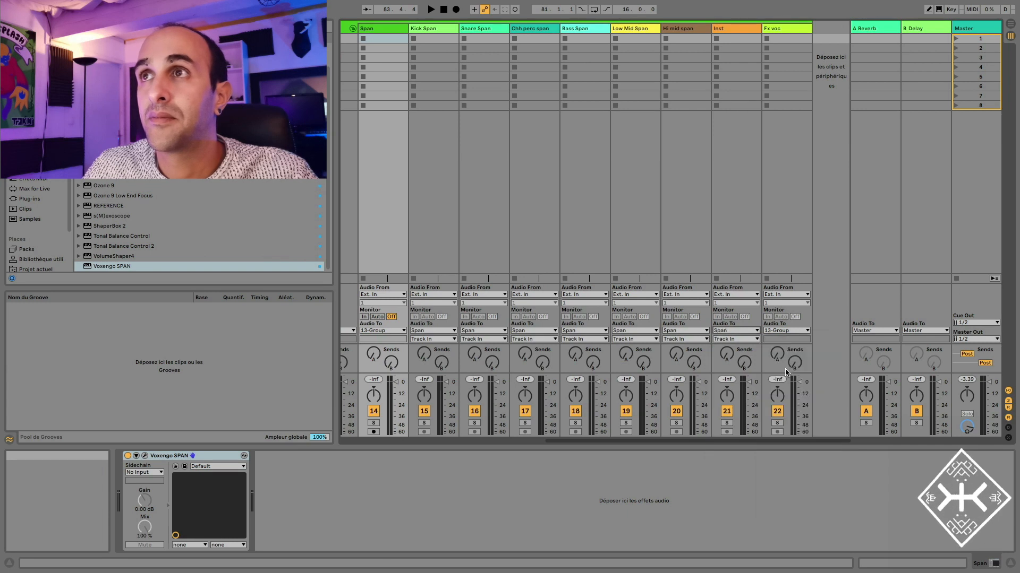
{"action": "left_click", "coordinate": [788, 331]}
{"action": "left_click", "coordinate": [781, 454]}
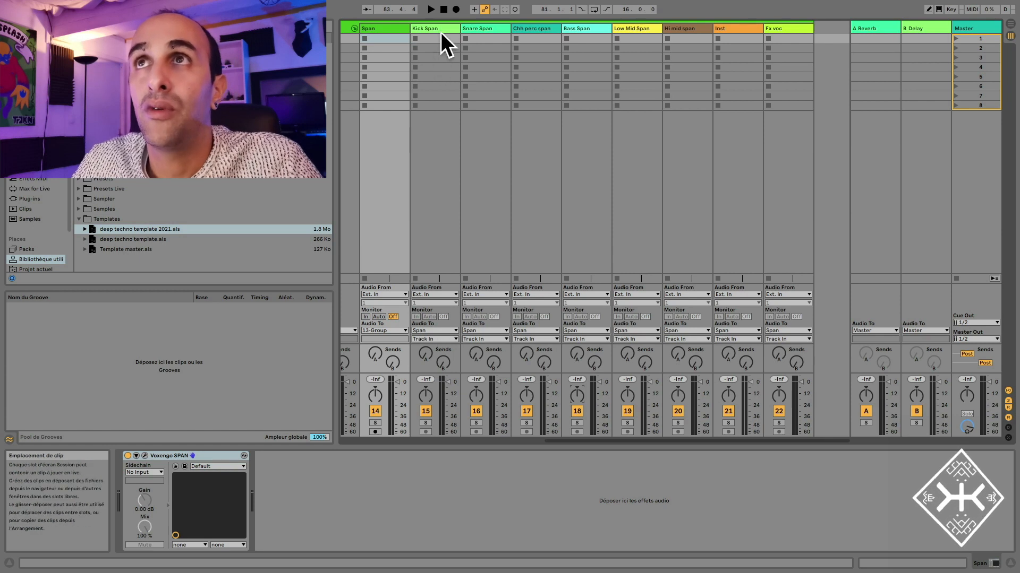
Pan Kick Span hard left and Snare Span hard right; send Chh perc span and Bass Span to 3/4-Voxengo SPAN, panned the same way
{"action": "left_click_drag", "start_coordinate": [426, 395], "coordinate": [426, 419]}
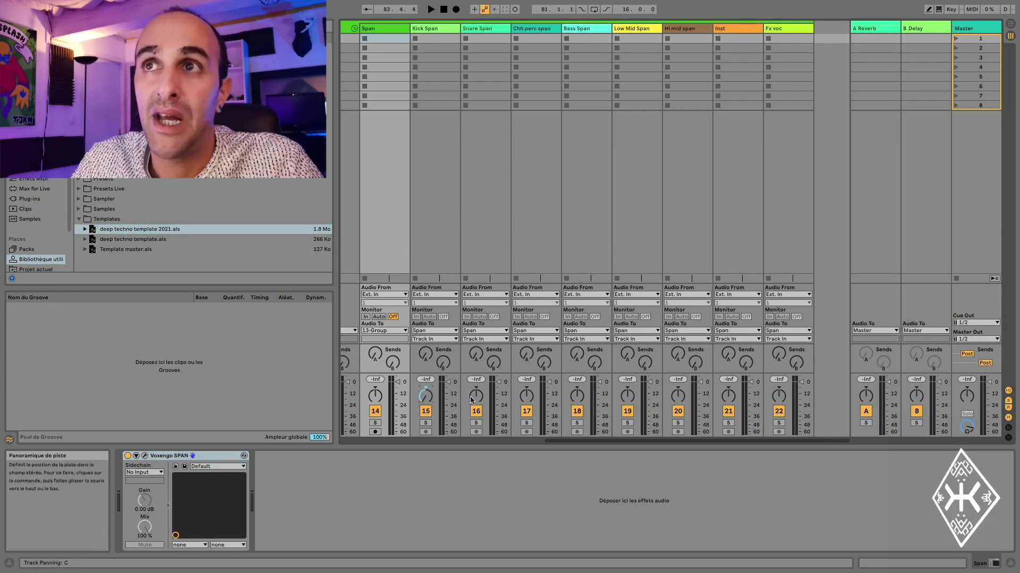
{"action": "left_click", "coordinate": [540, 339]}
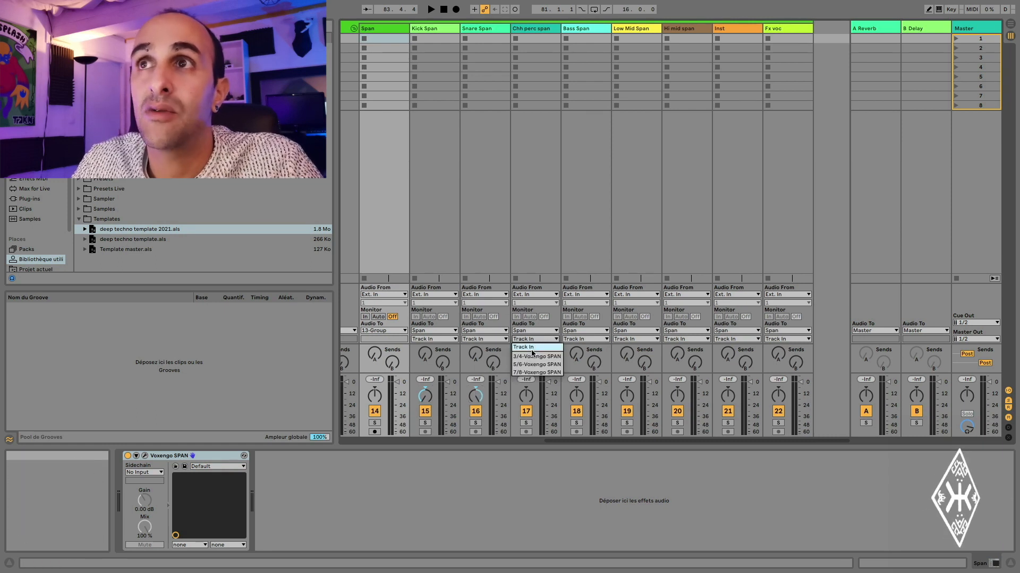
{"action": "left_click", "coordinate": [529, 357]}
{"action": "left_click", "coordinate": [584, 339]}
{"action": "left_click", "coordinate": [579, 357]}
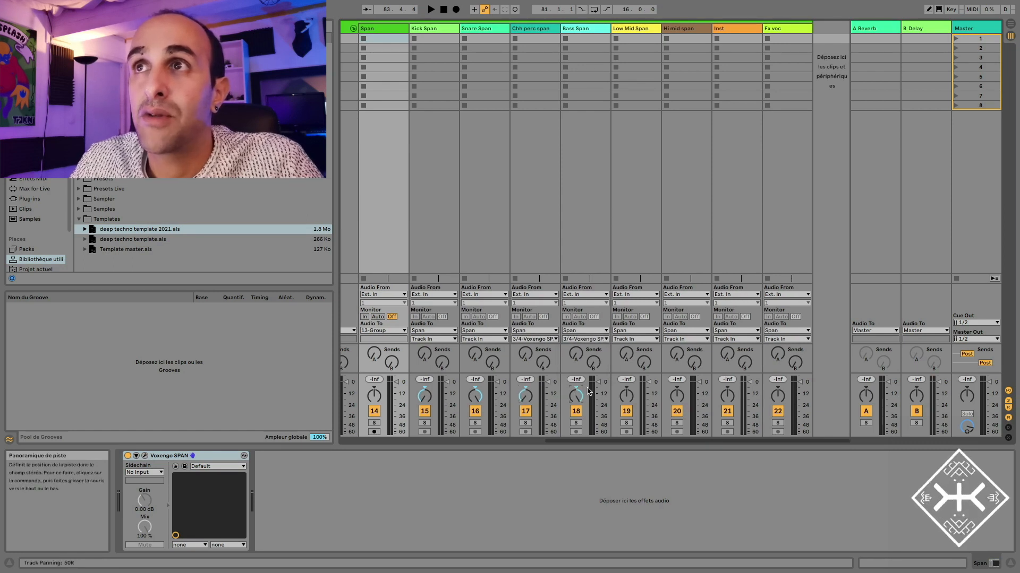
Set the output channel of Low Mid Span and Hi mid span to 5/6-Voxengo SPAN, panned hard left and hard right
{"action": "left_click", "coordinate": [630, 339]}
{"action": "left_click", "coordinate": [623, 365]}
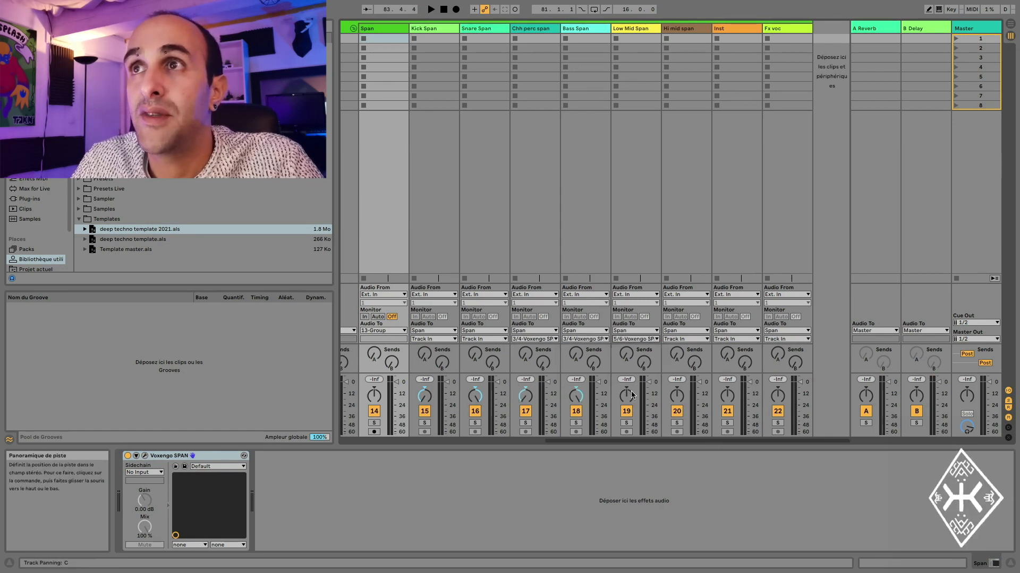
{"action": "left_click", "coordinate": [685, 339]}
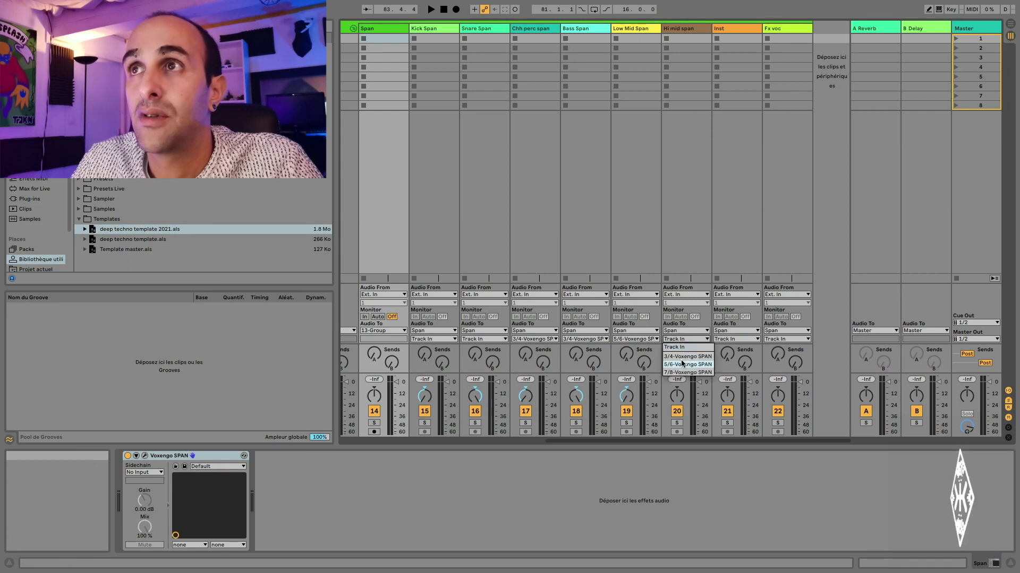
{"action": "left_click", "coordinate": [682, 366]}
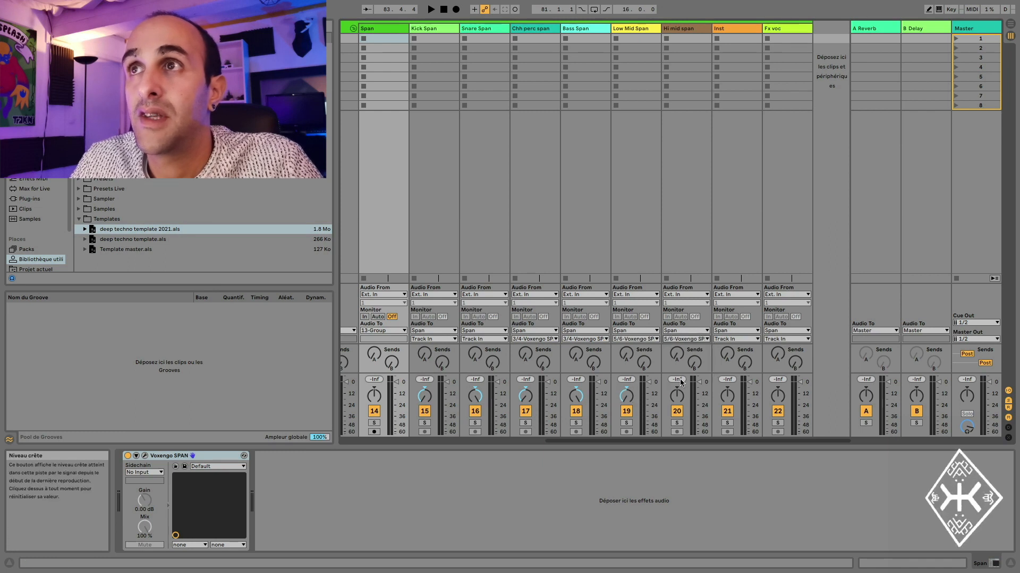
Set the output channel of Inst and Fx voc to 7/8-Voxengo SPAN, panned hard left and hard right
{"action": "left_click", "coordinate": [725, 340]}
{"action": "left_click", "coordinate": [729, 372]}
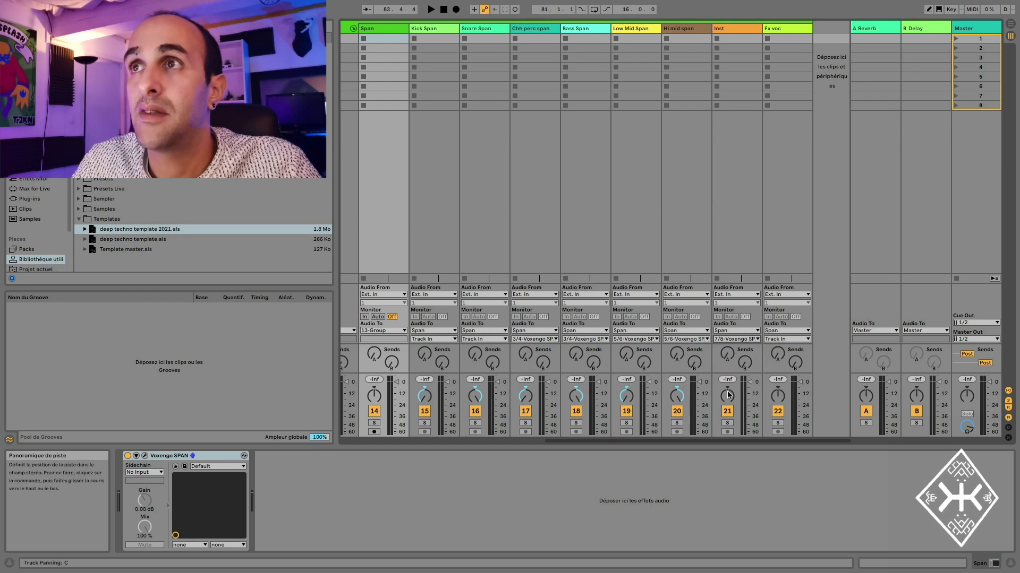
{"action": "left_click", "coordinate": [786, 339]}
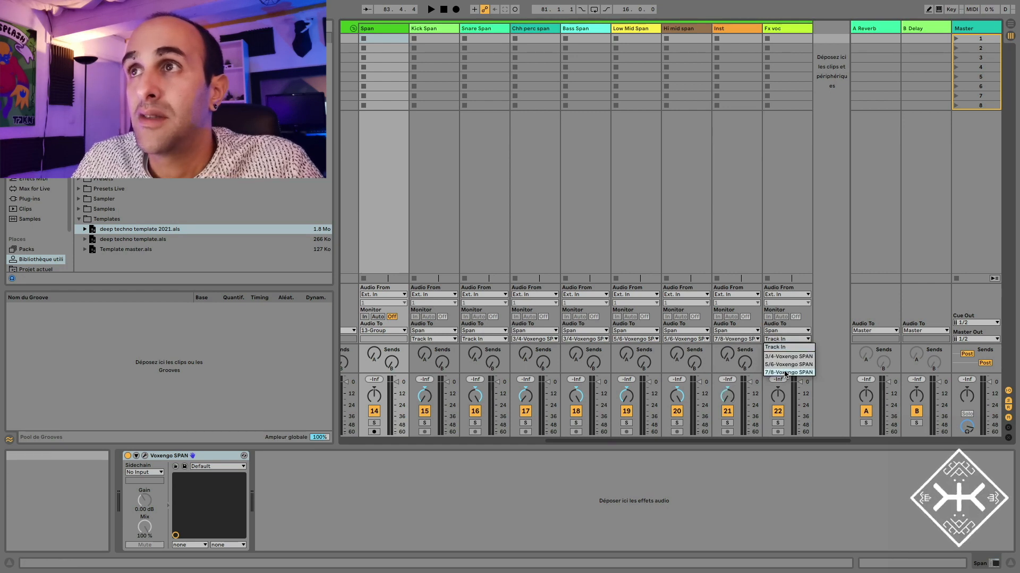
{"action": "left_click", "coordinate": [785, 372]}
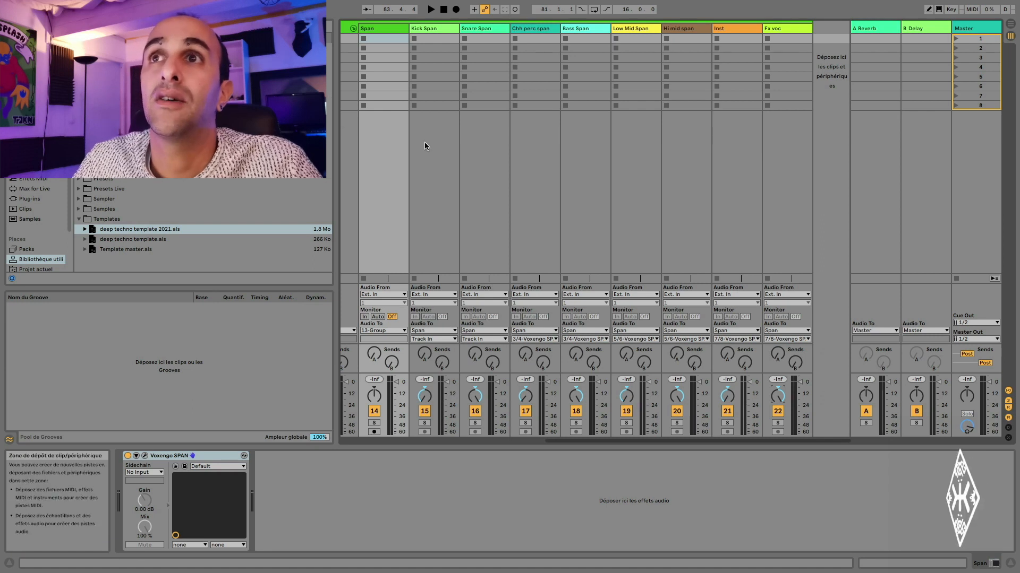
Set the Span track's output to Sends Only and its monitoring to In
{"action": "scroll", "coordinate": [425, 142], "scroll_direction": "left", "scroll_amount": 2}
{"action": "scroll", "coordinate": [414, 58], "scroll_direction": "left", "scroll_amount": 1}
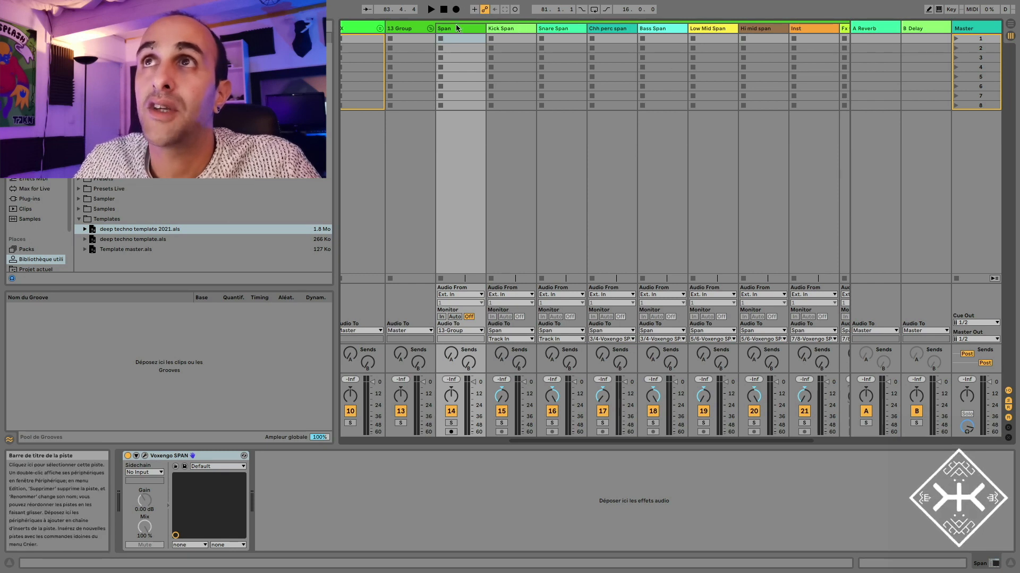
{"action": "left_click", "coordinate": [455, 331]}
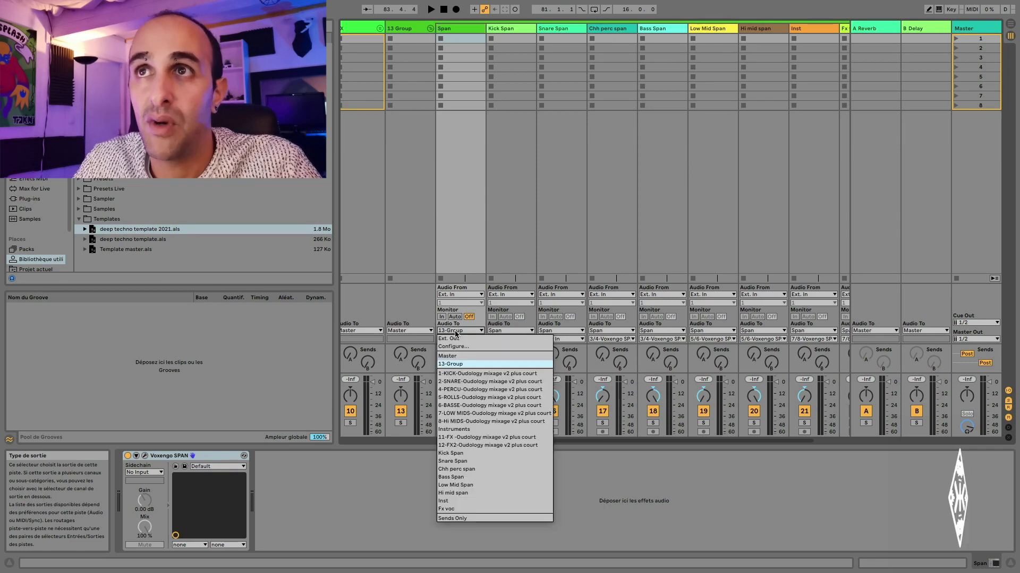
{"action": "left_click", "coordinate": [459, 518]}
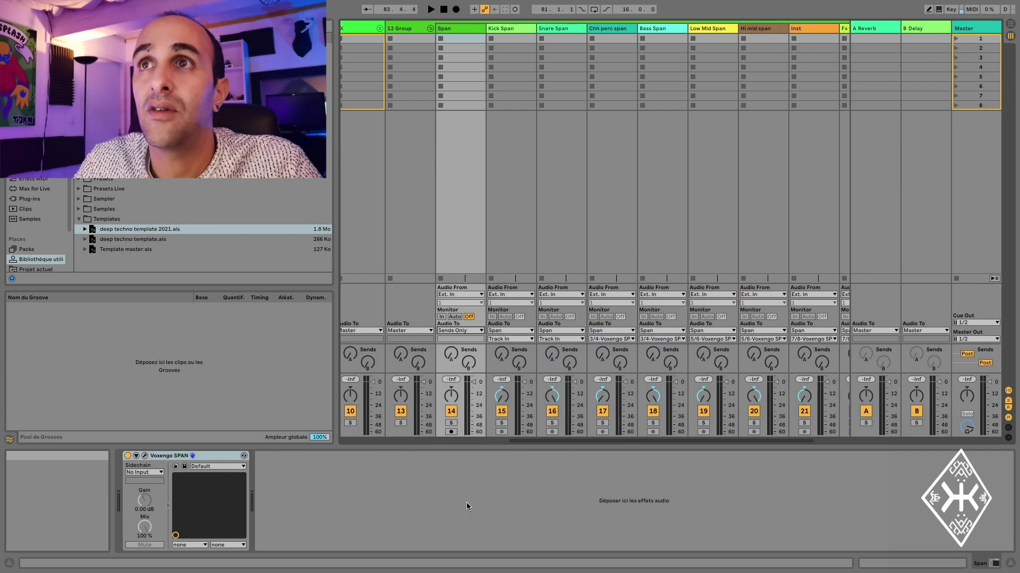
{"action": "left_click", "coordinate": [442, 317]}
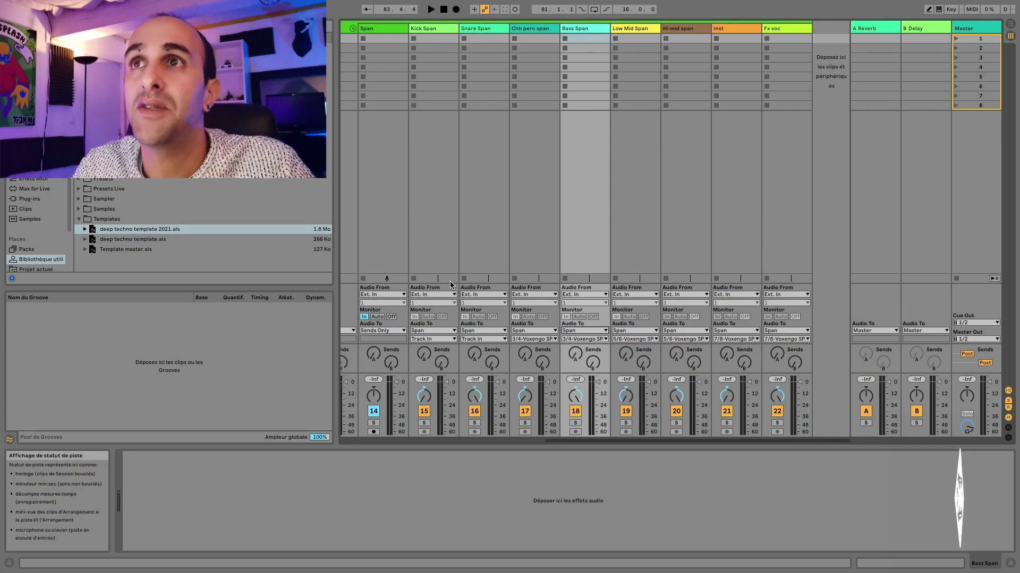
Feed Kick Span from the 1-KICK track, Snare Span from 2-SNARE and Chh perc span from the Rolls & Percu group
{"action": "left_click", "coordinate": [439, 295]}
{"action": "left_click", "coordinate": [449, 329]}
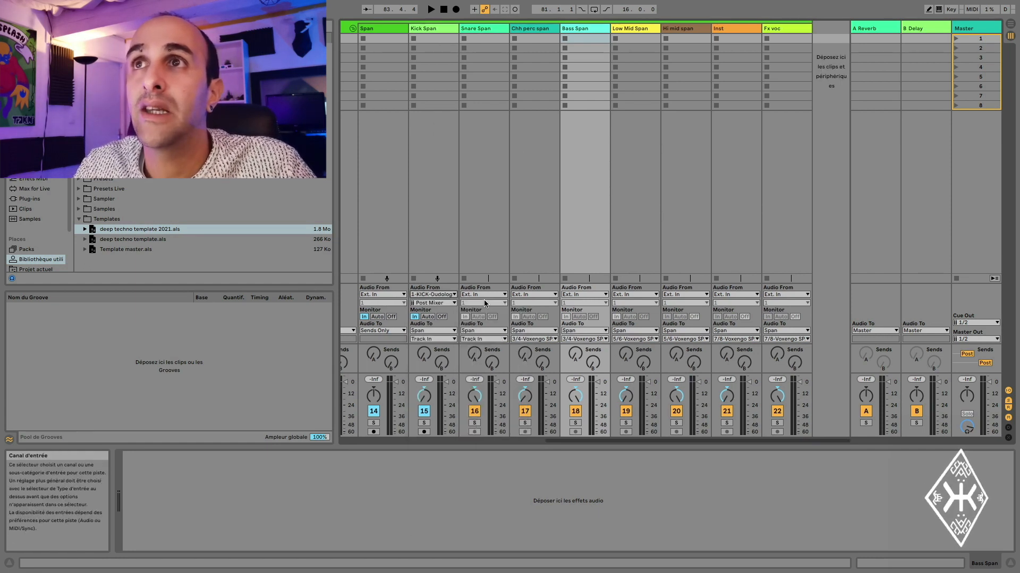
{"action": "left_click", "coordinate": [486, 295]}
{"action": "left_click", "coordinate": [484, 338]}
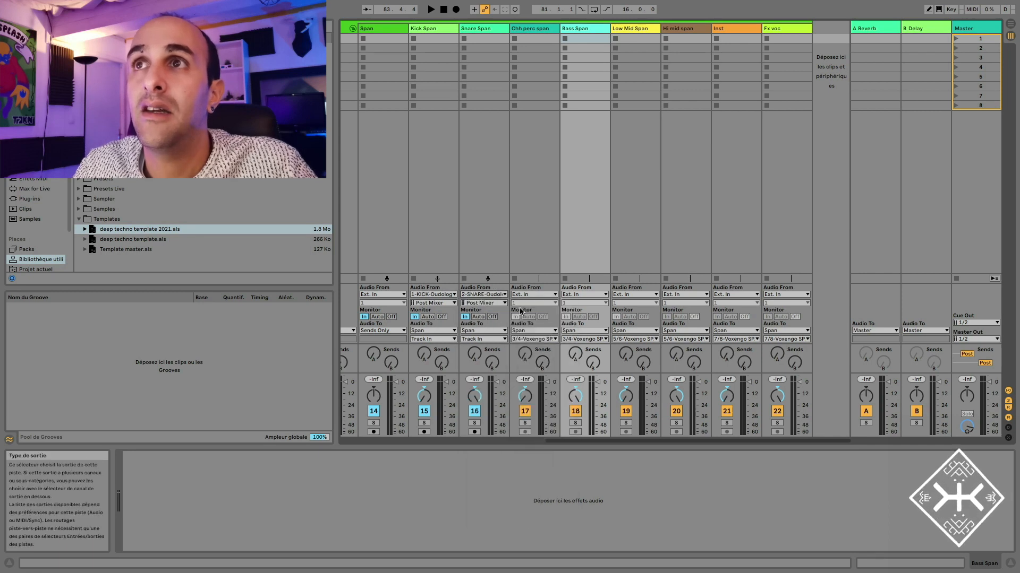
{"action": "left_click", "coordinate": [528, 298]}
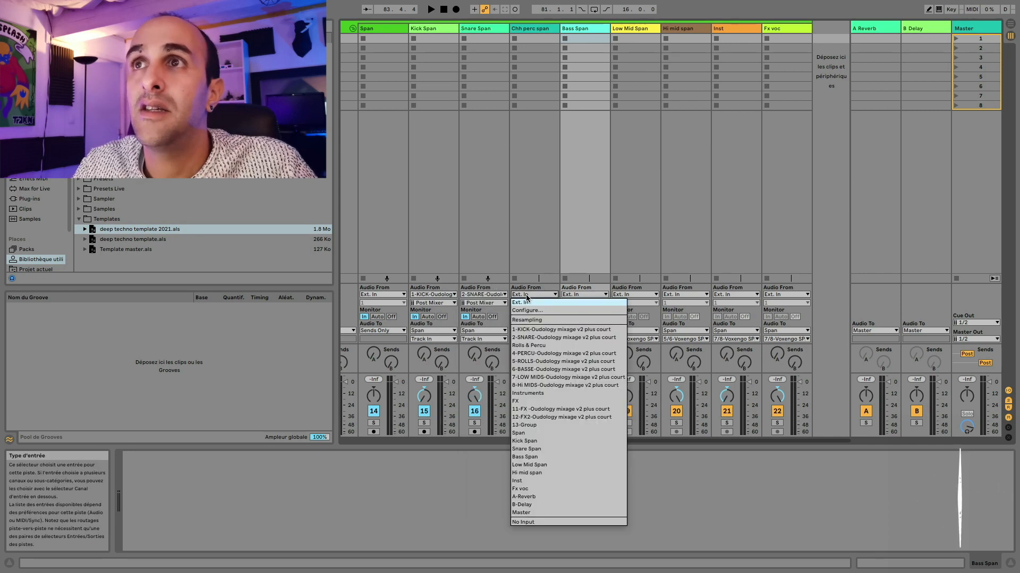
{"action": "left_click", "coordinate": [531, 346]}
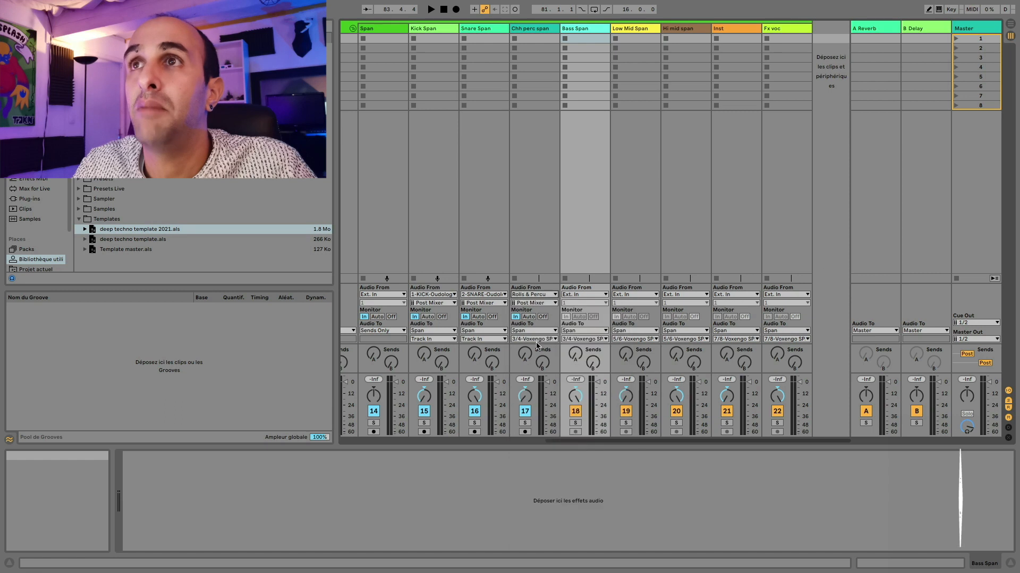
Feed Bass Span from the 6-BASSE track, Low Mid Span from 7-LOW MIDS and Hi mid span from 8-Hi MIDS
{"action": "left_click", "coordinate": [578, 296]}
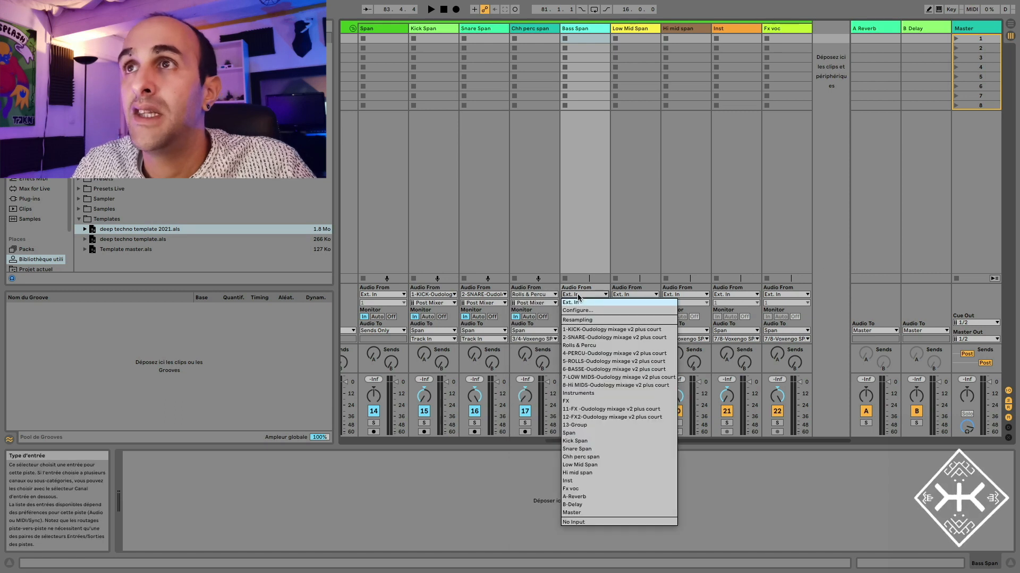
{"action": "left_click", "coordinate": [584, 370]}
{"action": "left_click", "coordinate": [632, 295]}
{"action": "left_click", "coordinate": [636, 377]}
{"action": "left_click", "coordinate": [684, 295]}
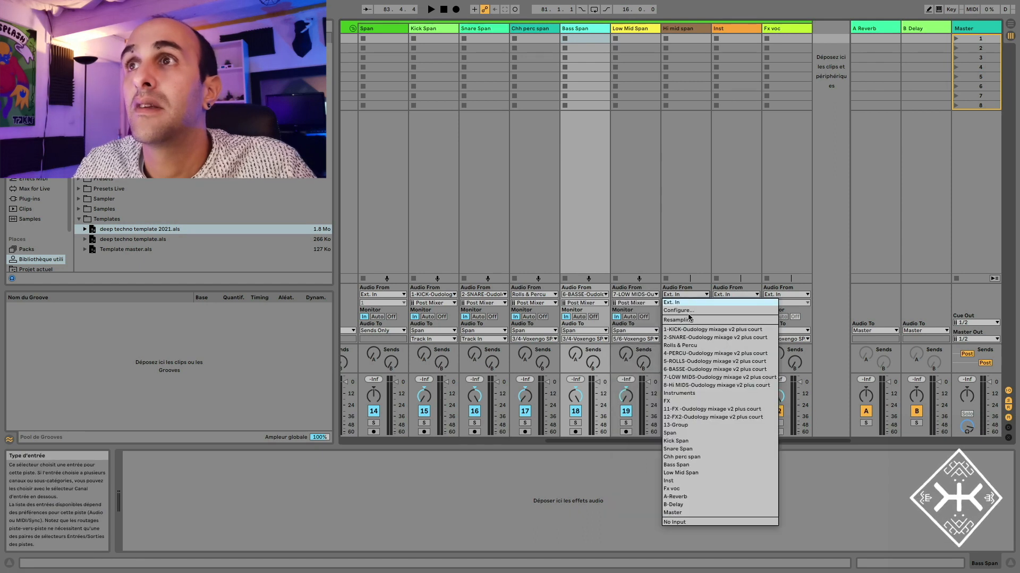
{"action": "left_click", "coordinate": [687, 385]}
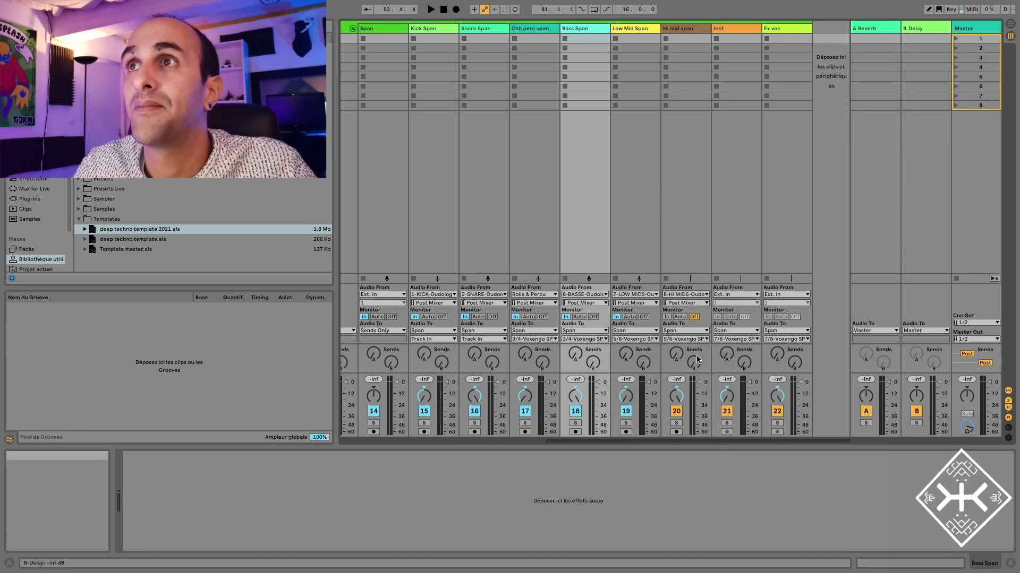
Set the audio input of Inst to the Instruments group and that of Fx voc to the FX group
{"action": "left_click", "coordinate": [728, 295]}
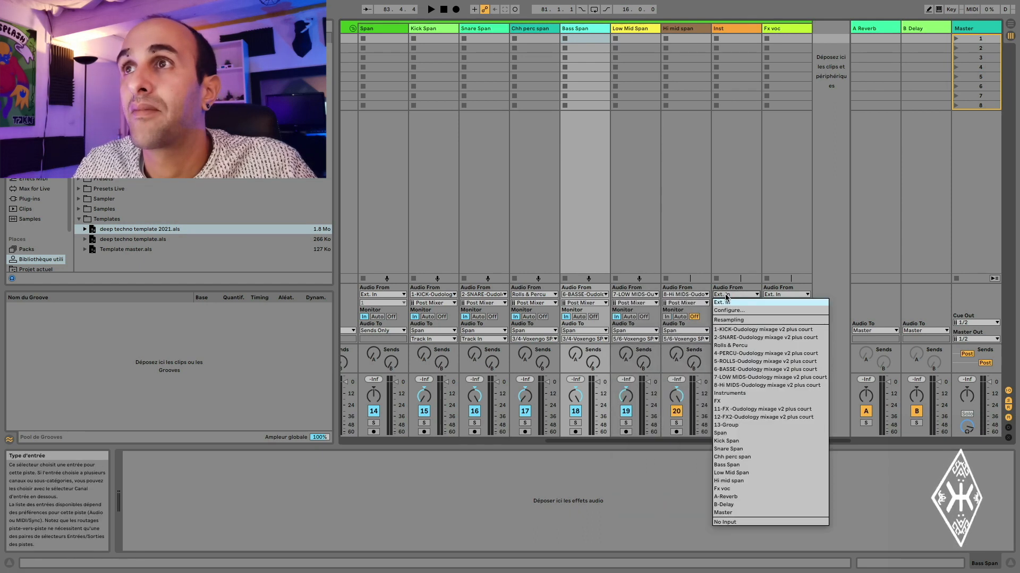
{"action": "left_click", "coordinate": [733, 393]}
{"action": "left_click", "coordinate": [786, 295]}
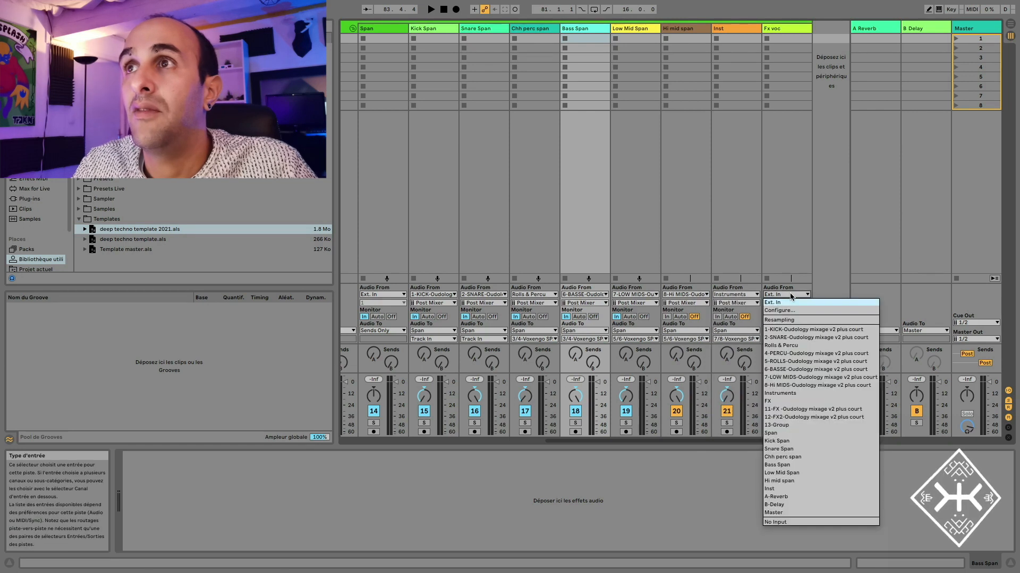
{"action": "left_click", "coordinate": [775, 402]}
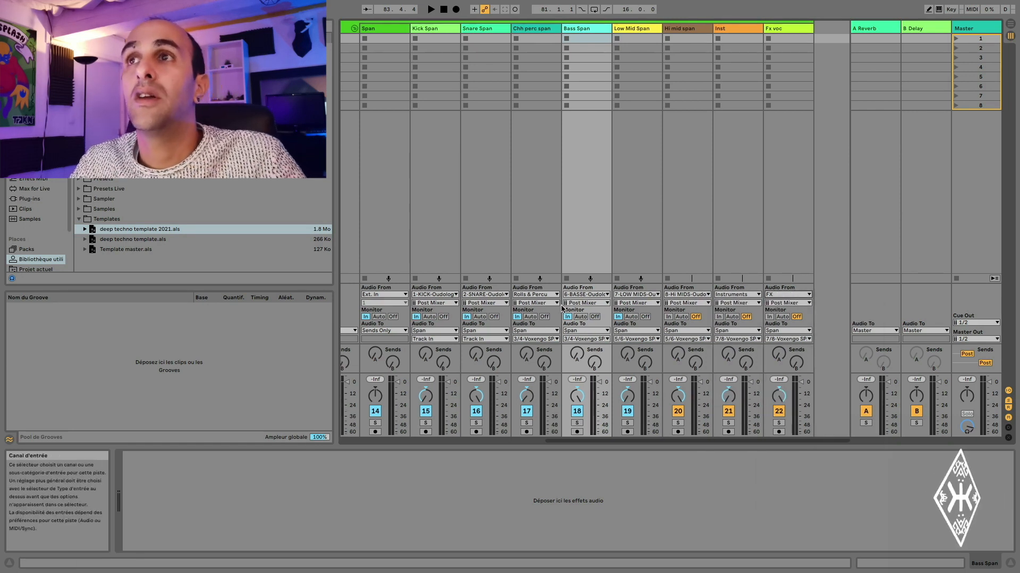
Set the monitoring of Hi mid span, Inst and Fx voc to In and play the loop to check the routed signals
{"action": "left_click", "coordinate": [669, 317]}
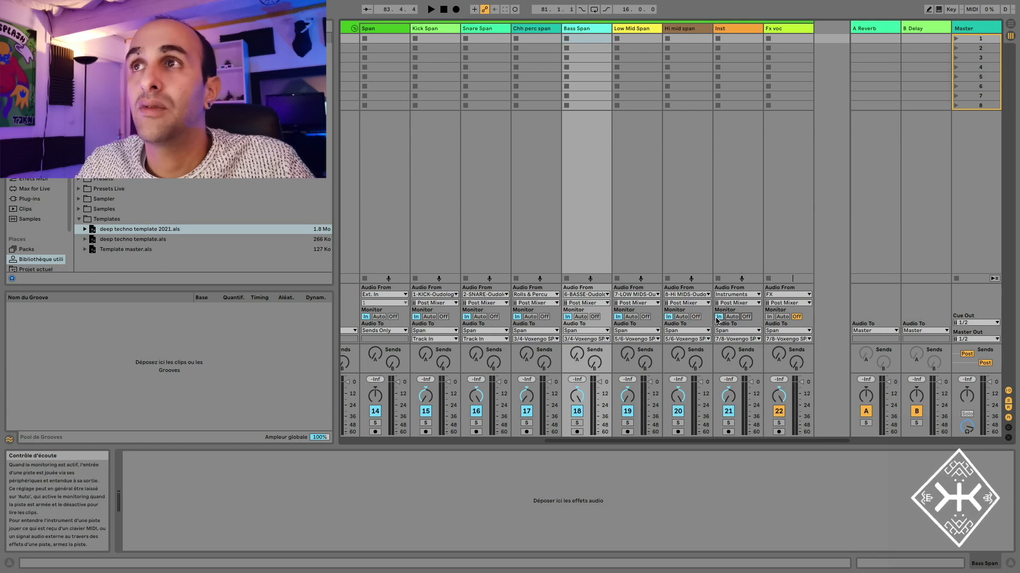
{"action": "key", "text": "space"}
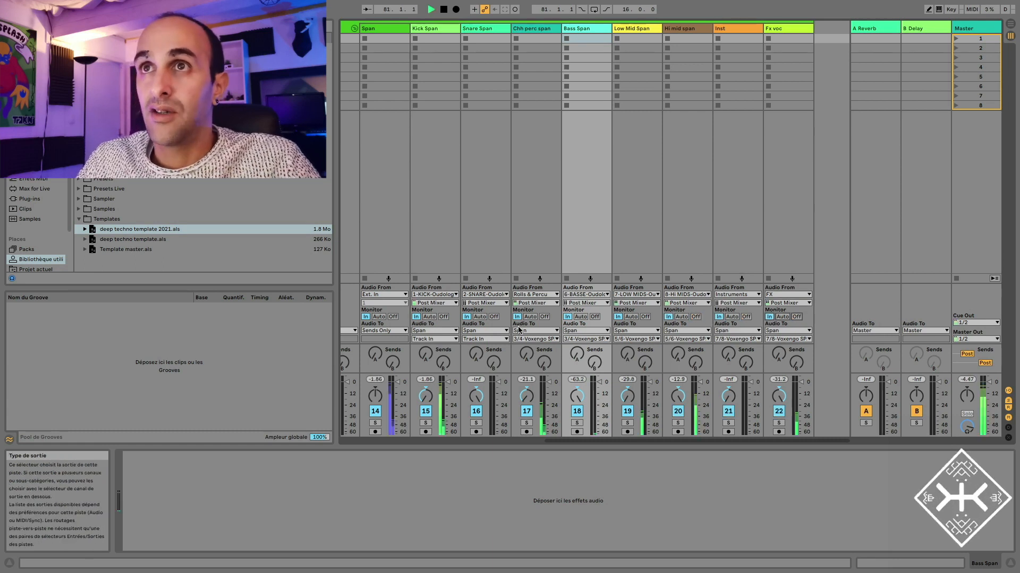
{"action": "scroll", "coordinate": [460, 332], "scroll_direction": "left", "scroll_amount": 5}
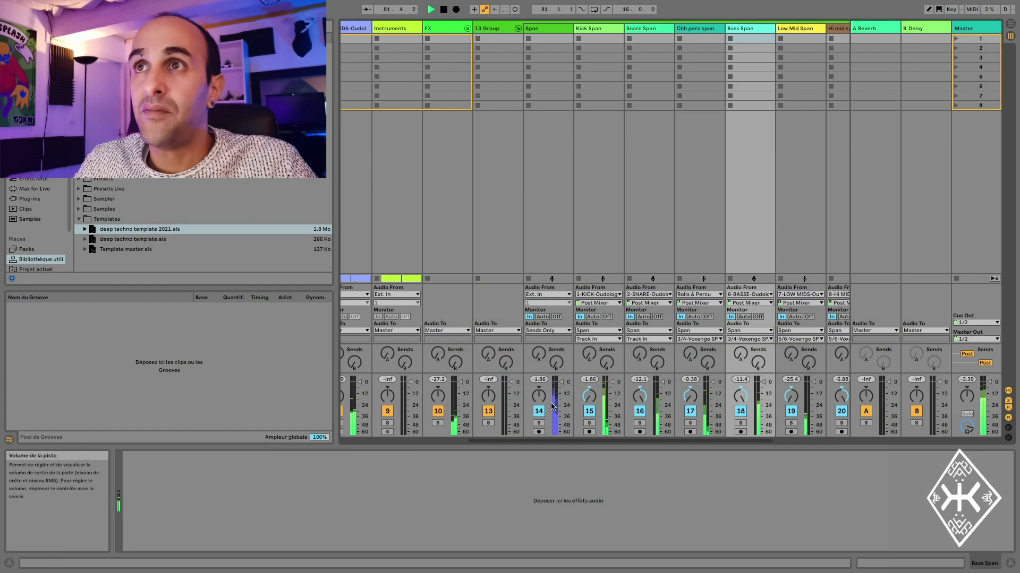
Select the Span track and open its Voxengo SPAN analyser window
{"action": "left_click", "coordinate": [495, 31]}
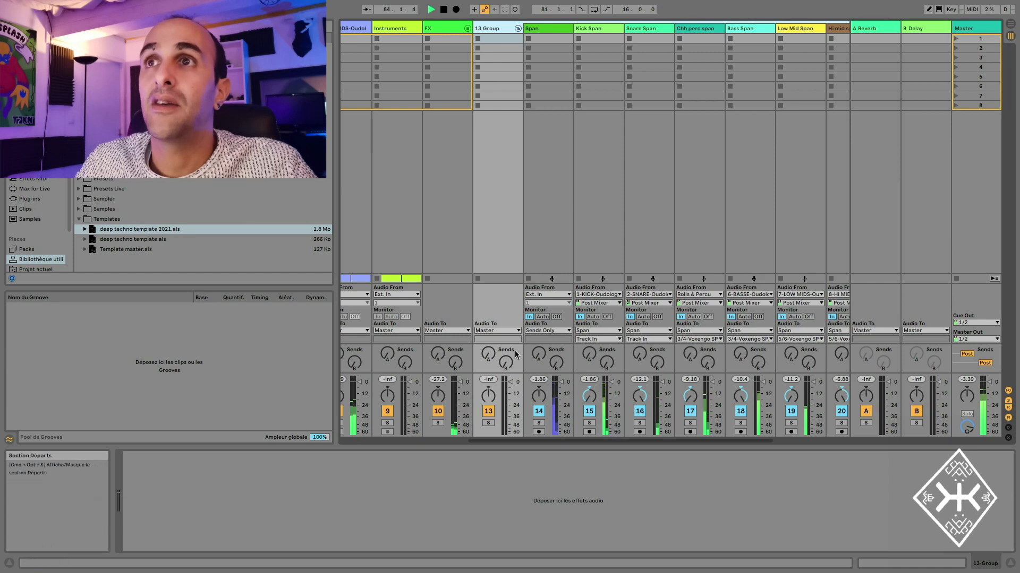
{"action": "left_click", "coordinate": [547, 28]}
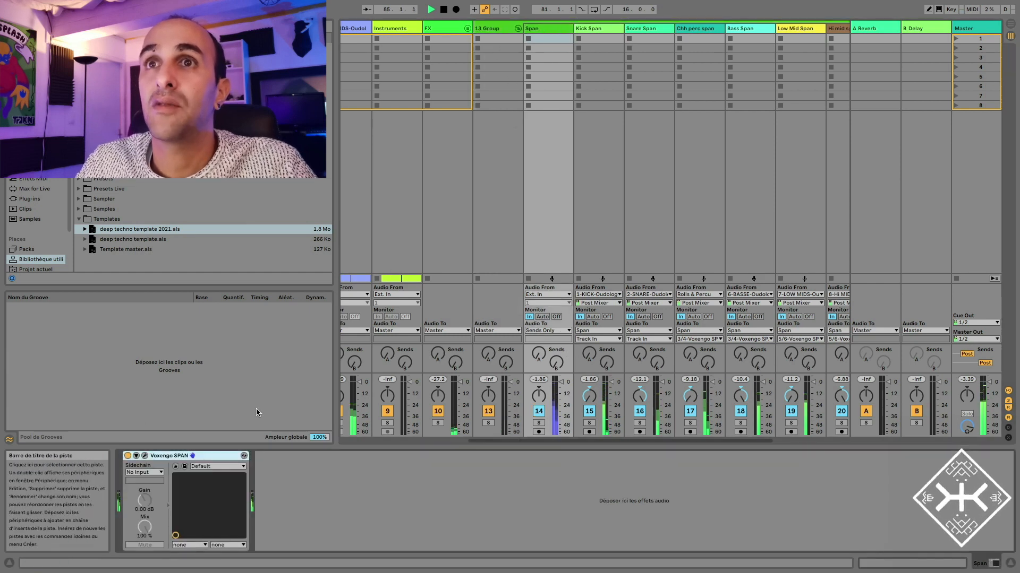
{"action": "left_click", "coordinate": [145, 455]}
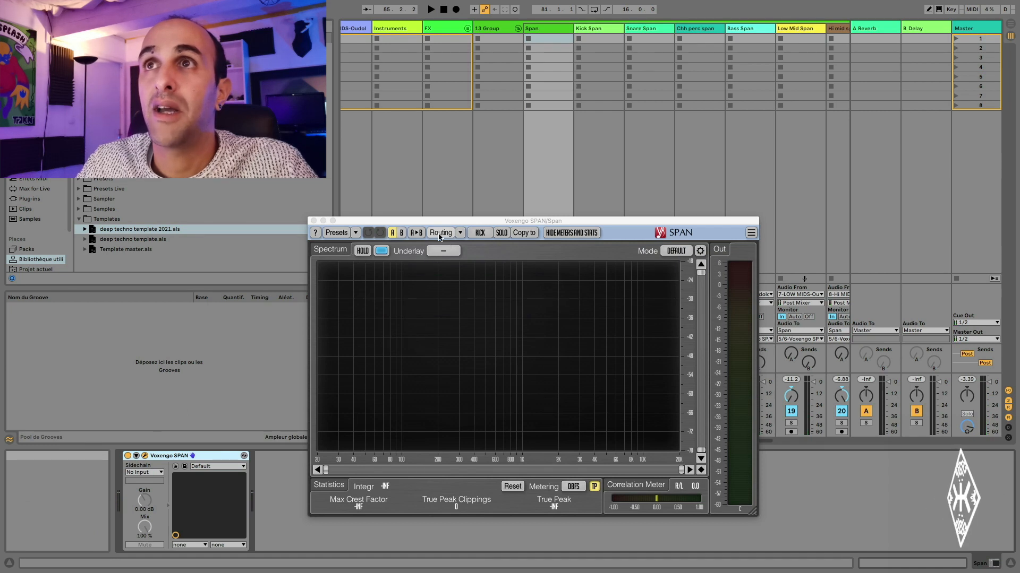
Underlay BASS beneath the KICK spectrum, play the loop and lower the top of the decibel range to about -33 dB
{"action": "left_click", "coordinate": [479, 233]}
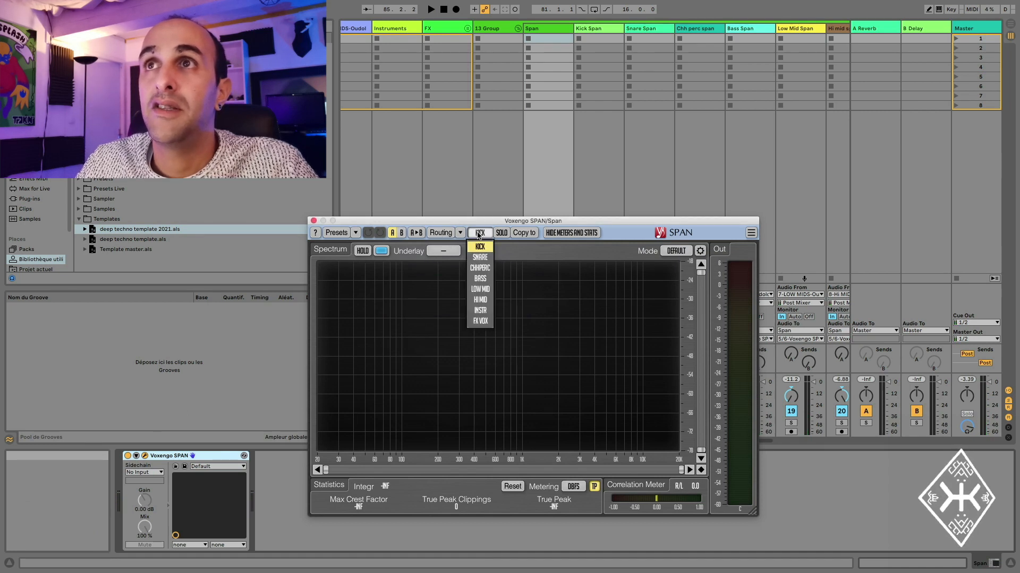
{"action": "left_click", "coordinate": [434, 251]}
{"action": "left_click", "coordinate": [449, 308]}
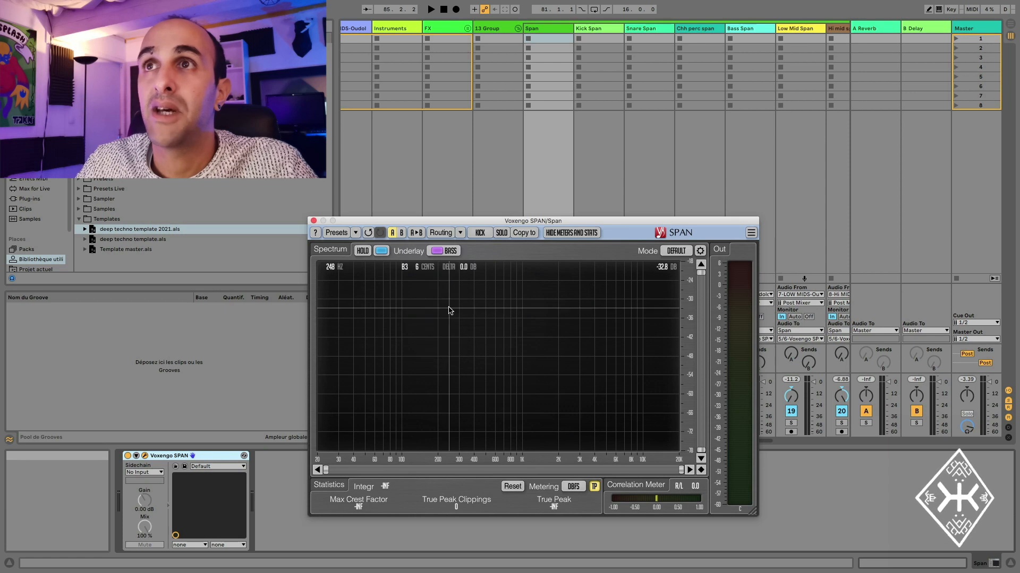
{"action": "key", "text": "space"}
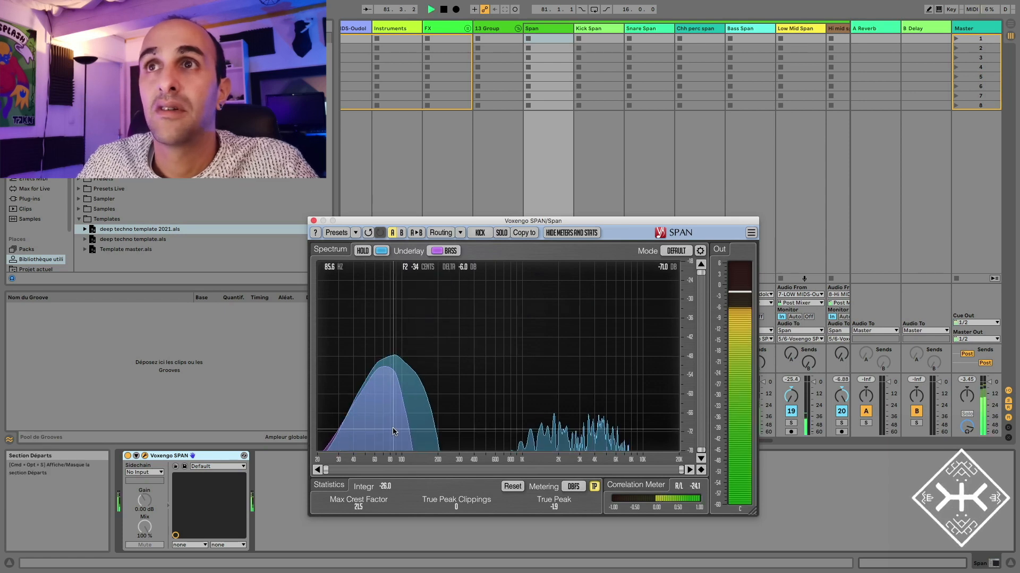
{"action": "left_click_drag", "start_coordinate": [701, 282], "coordinate": [700, 315]}
{"action": "key", "text": "space"}
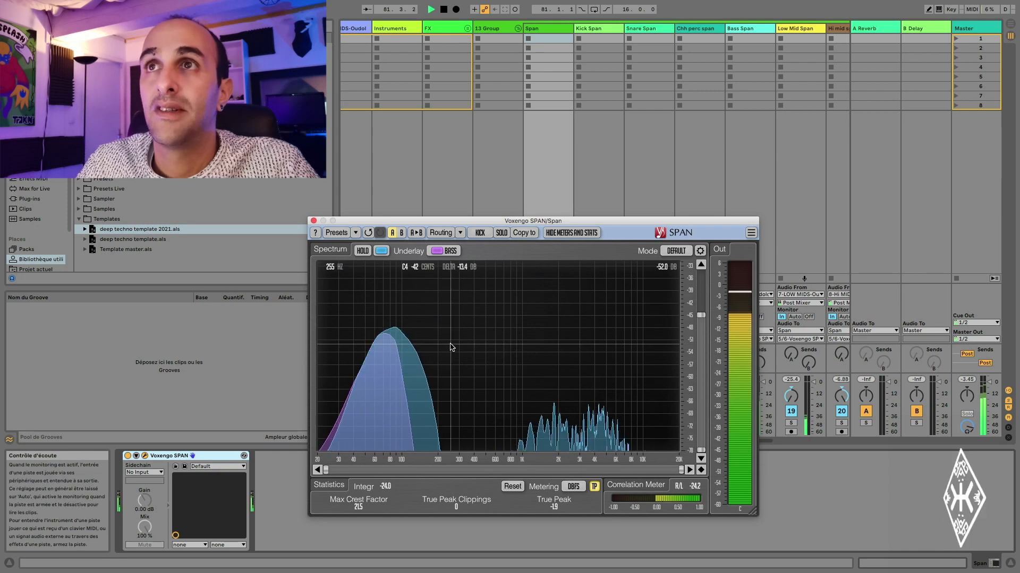
Compare the KICK spectrum with other underlay channels, ending on INSTR, and play the loop
{"action": "left_click", "coordinate": [443, 251]}
{"action": "left_click", "coordinate": [446, 318]}
{"action": "left_click", "coordinate": [450, 251]}
{"action": "left_click", "coordinate": [450, 339]}
{"action": "key", "text": "space"}
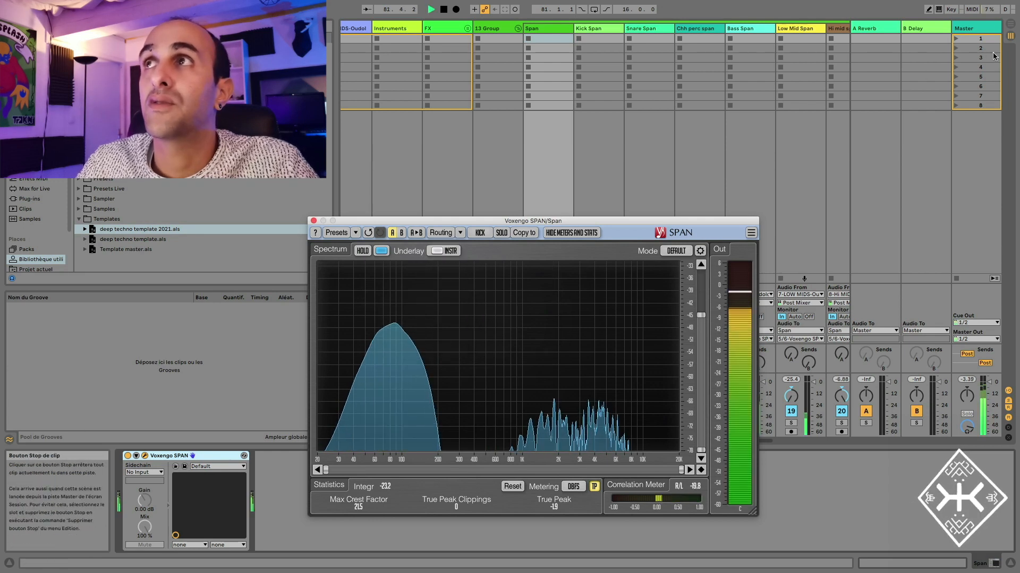
Switch to the Arrangement view and move playback to an earlier part of the track
{"action": "key", "text": "Tab"}
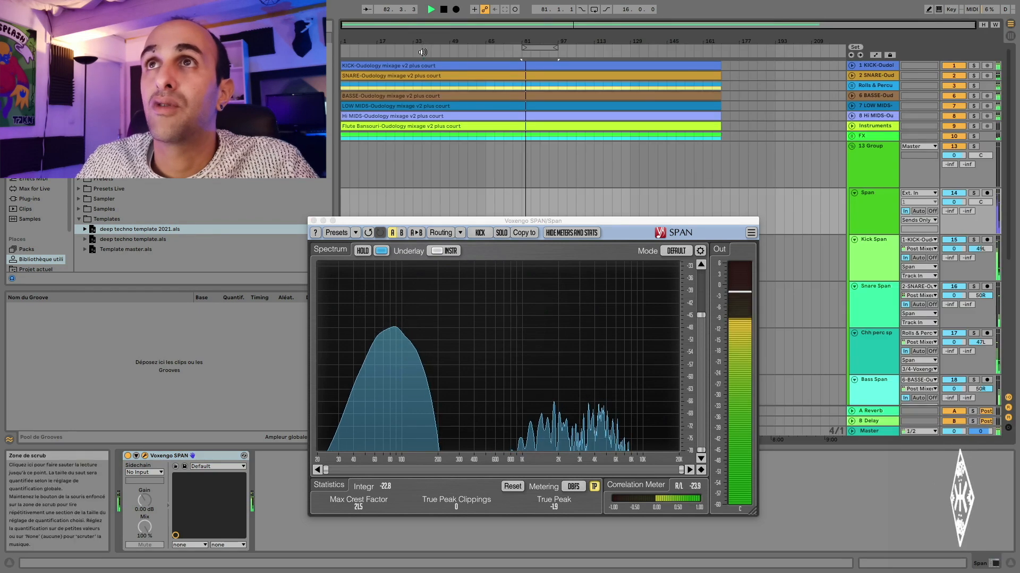
{"action": "left_click", "coordinate": [386, 25]}
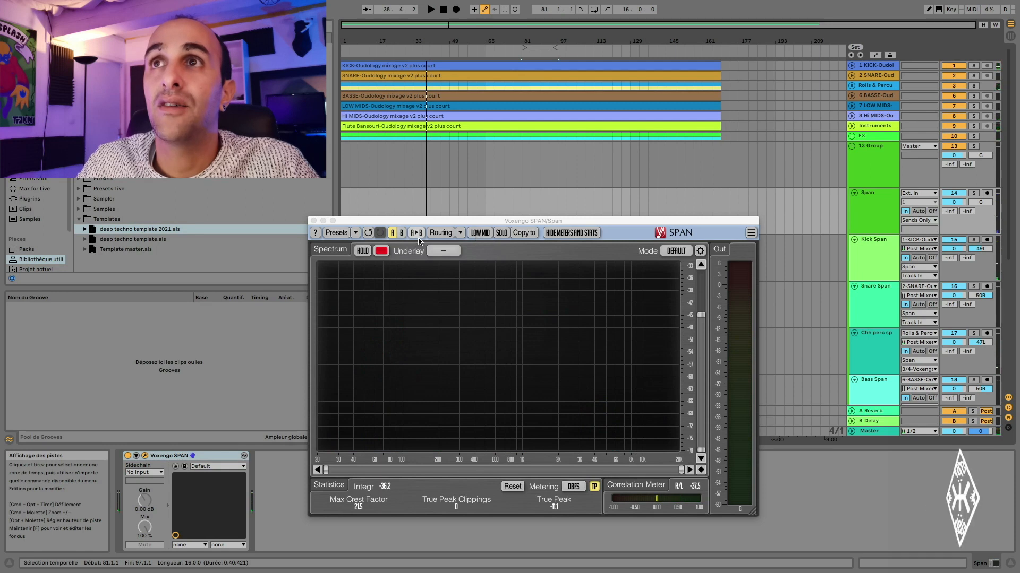
Display the KICK channel in SPAN with CHHPERC as its underlay and play the loop
{"action": "left_click", "coordinate": [481, 232]}
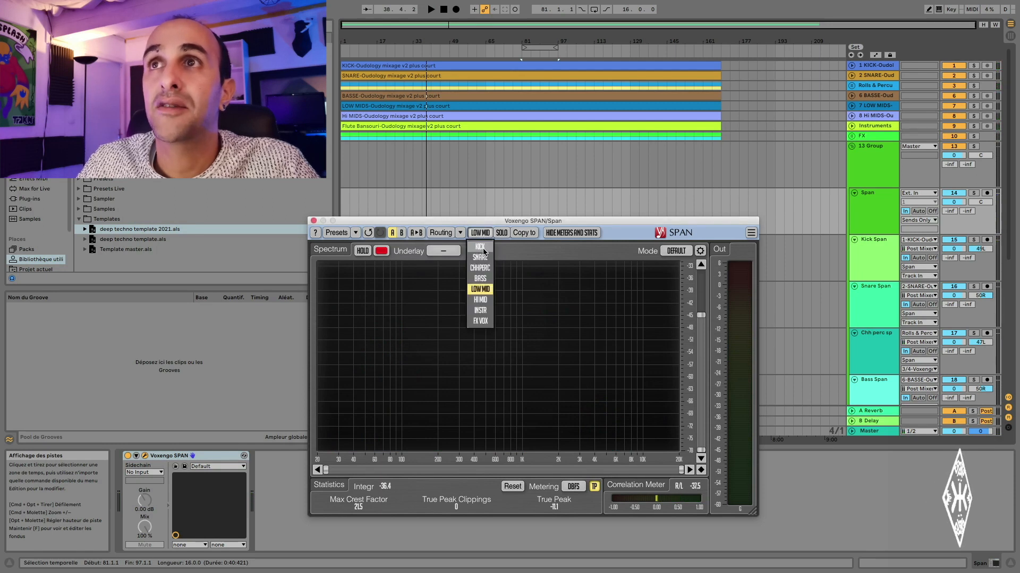
{"action": "left_click", "coordinate": [480, 248]}
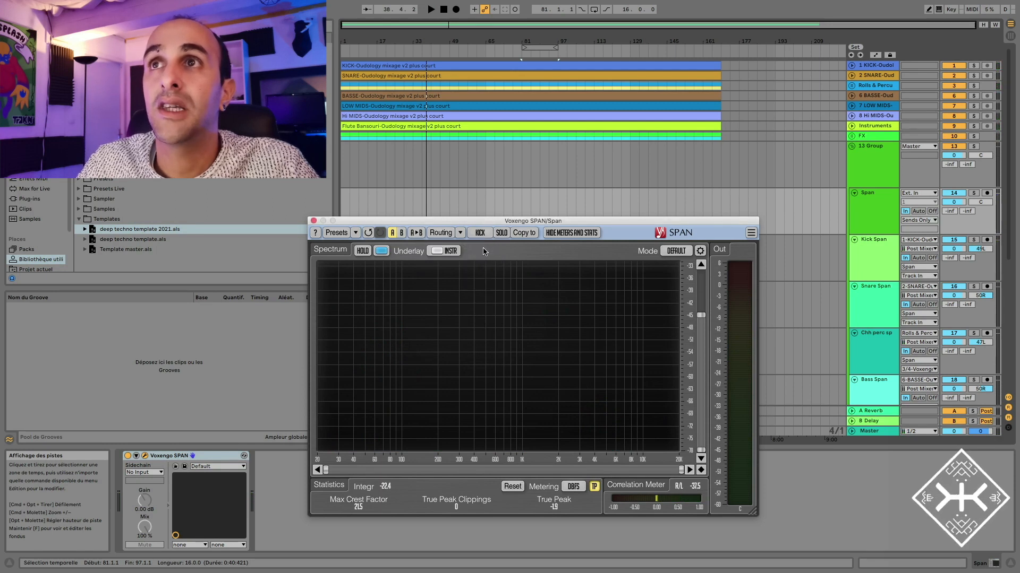
{"action": "left_click", "coordinate": [436, 252]}
{"action": "left_click", "coordinate": [441, 300]}
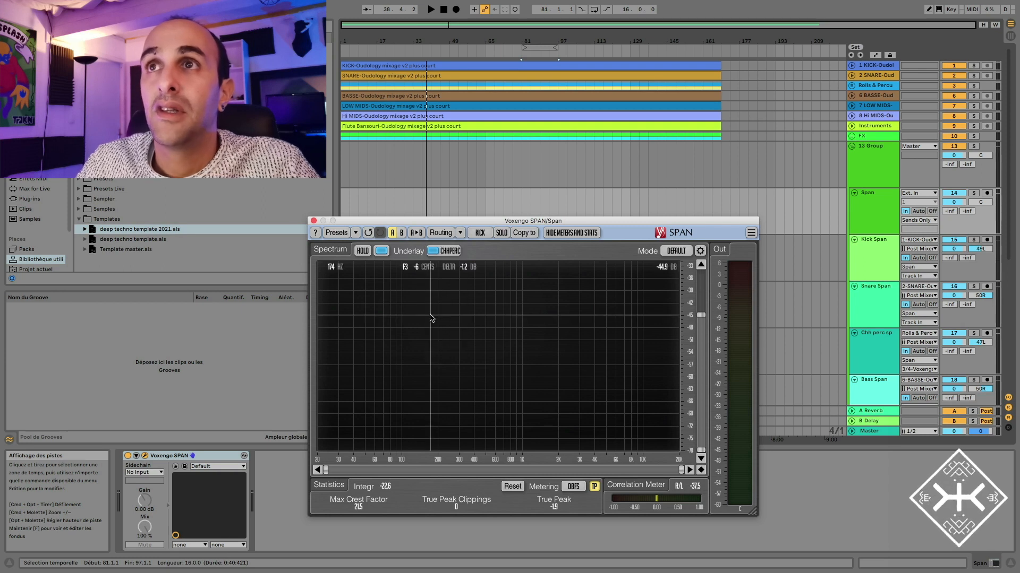
{"action": "key", "text": "space"}
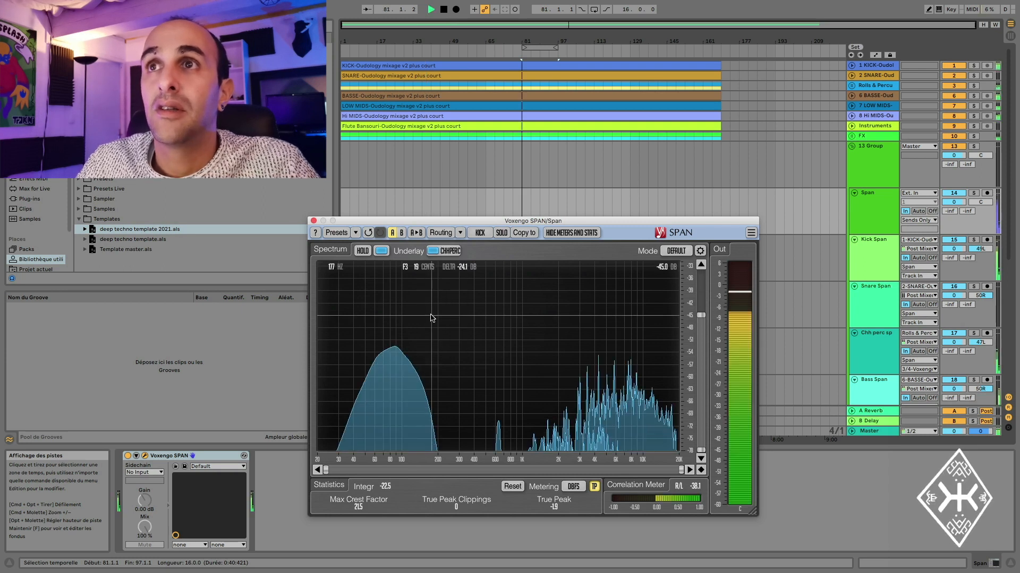
Play from bar 29, colour the KICK spectrum magenta and lower the top of the decibel range further
{"action": "left_click", "coordinate": [405, 51]}
{"action": "left_click", "coordinate": [381, 251]}
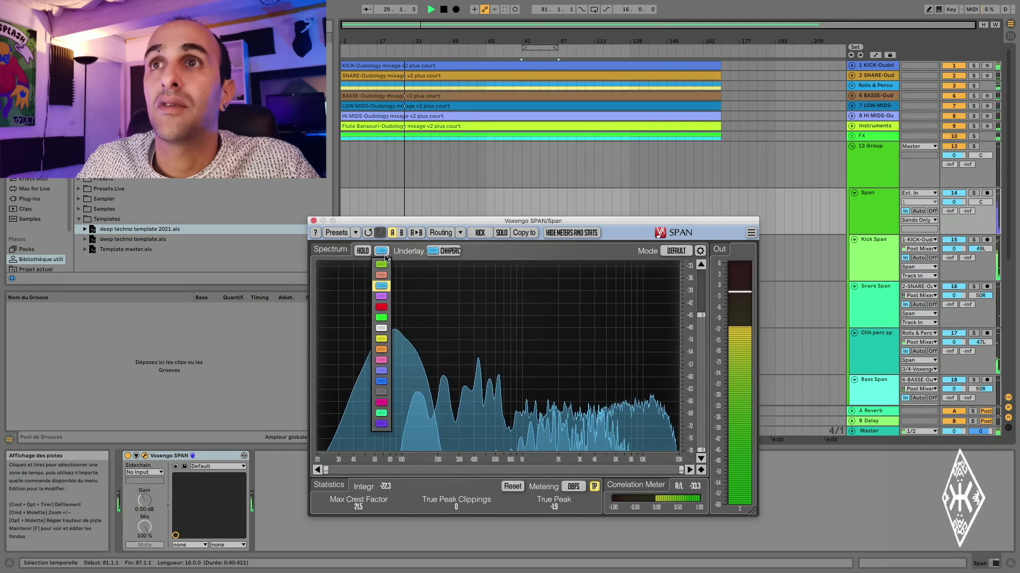
{"action": "left_click", "coordinate": [384, 404]}
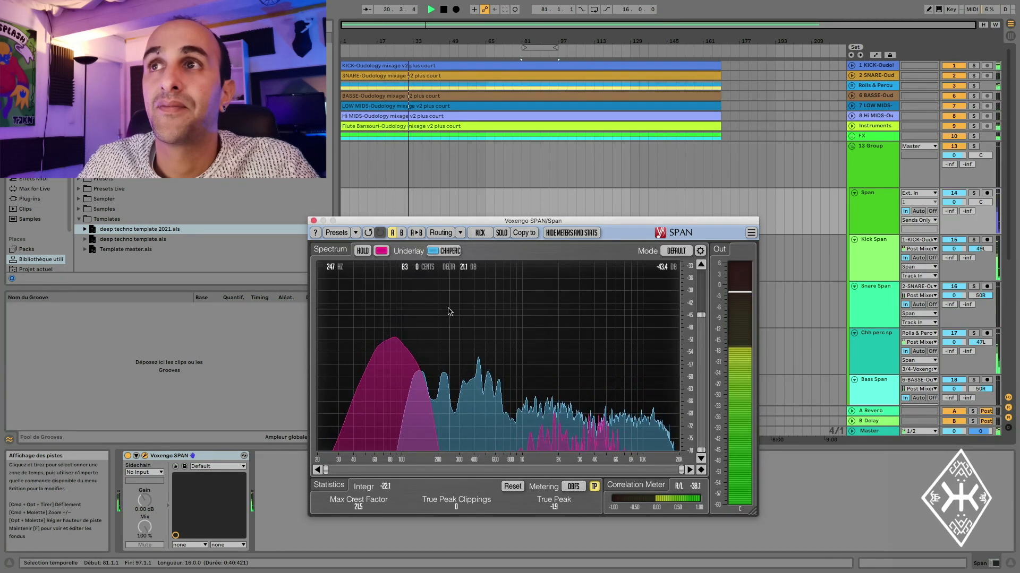
{"action": "left_click_drag", "start_coordinate": [701, 315], "coordinate": [701, 366]}
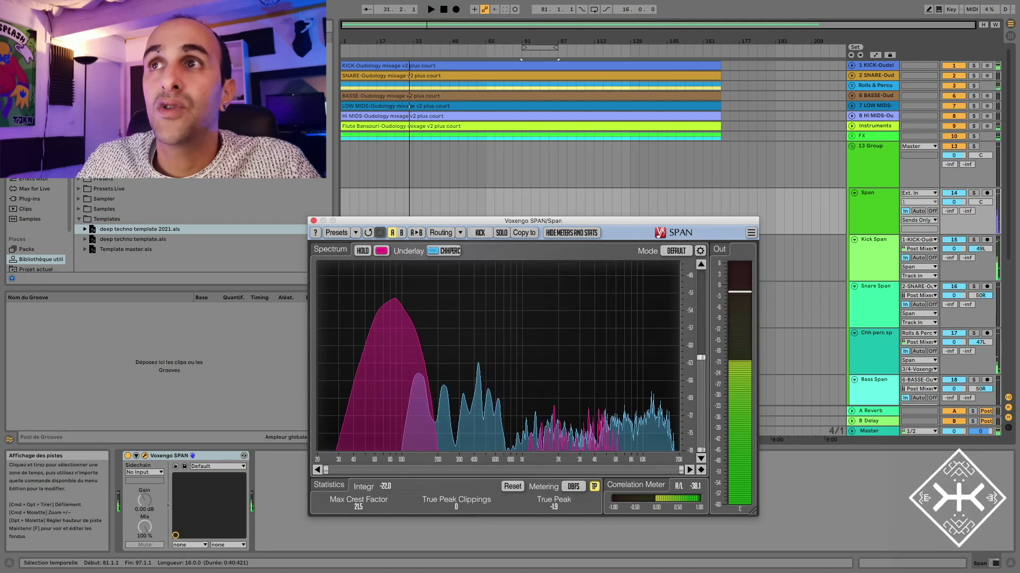